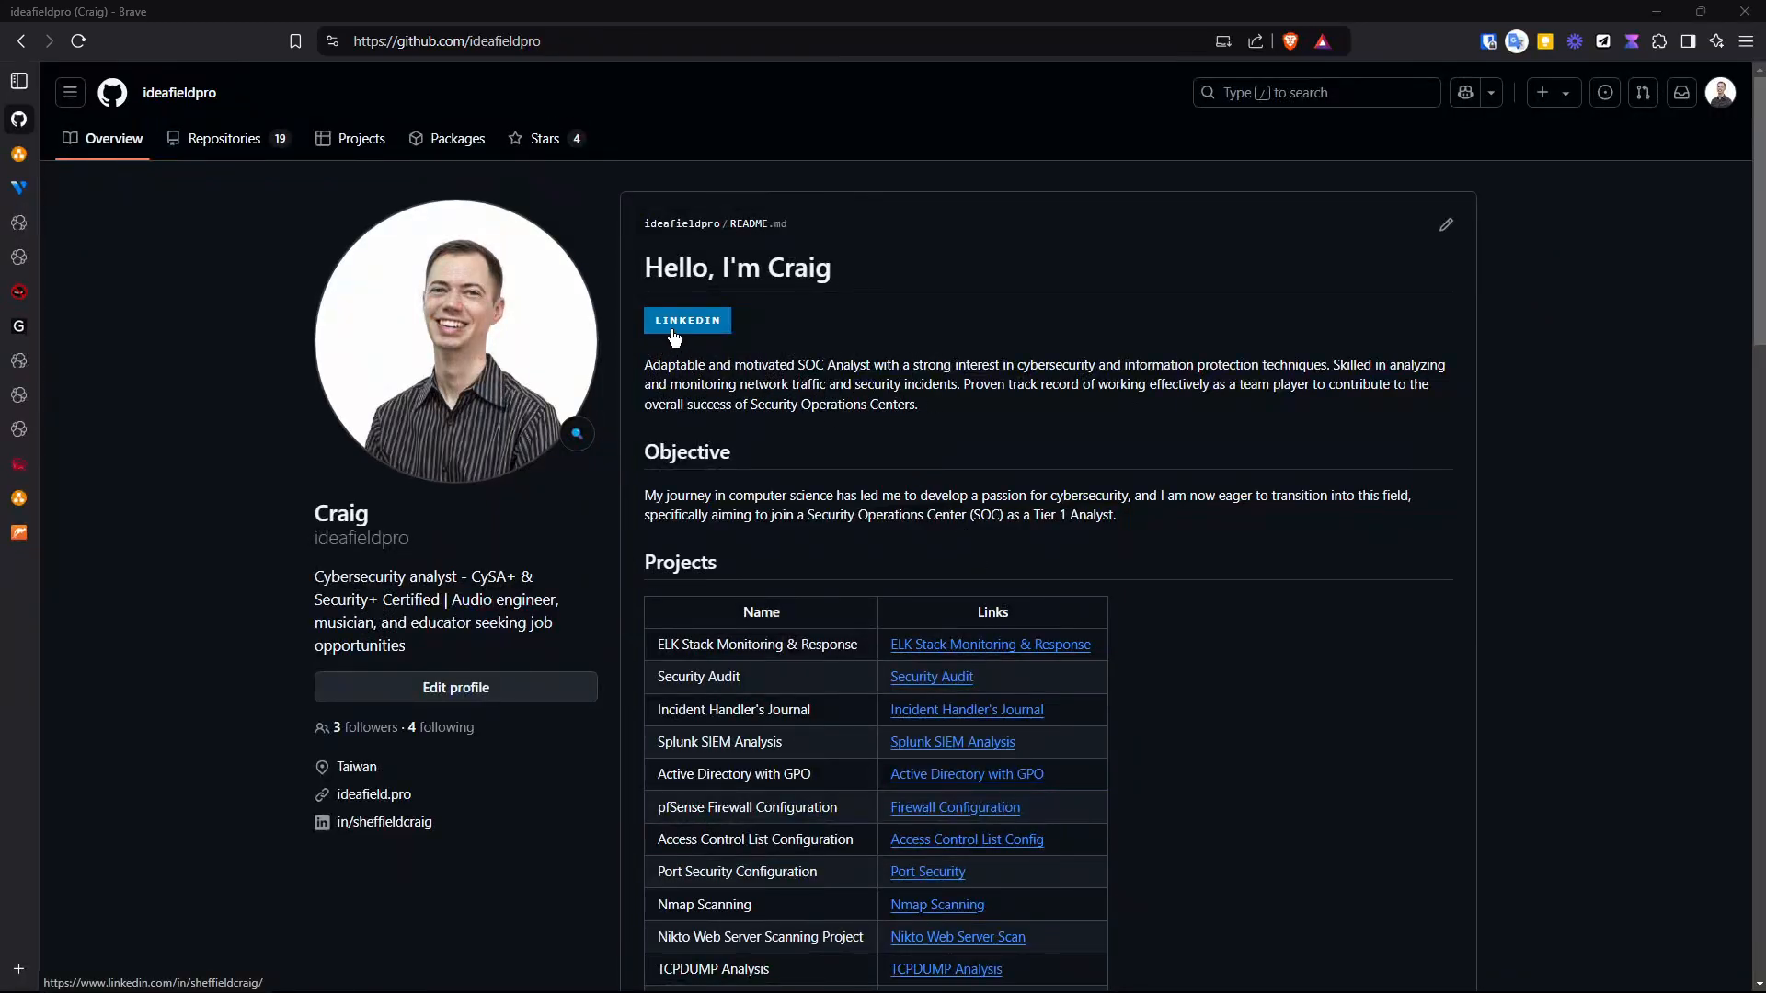
- Switch to the draw.io tab and review the test environment network diagram from top to bottom
click(18, 156)
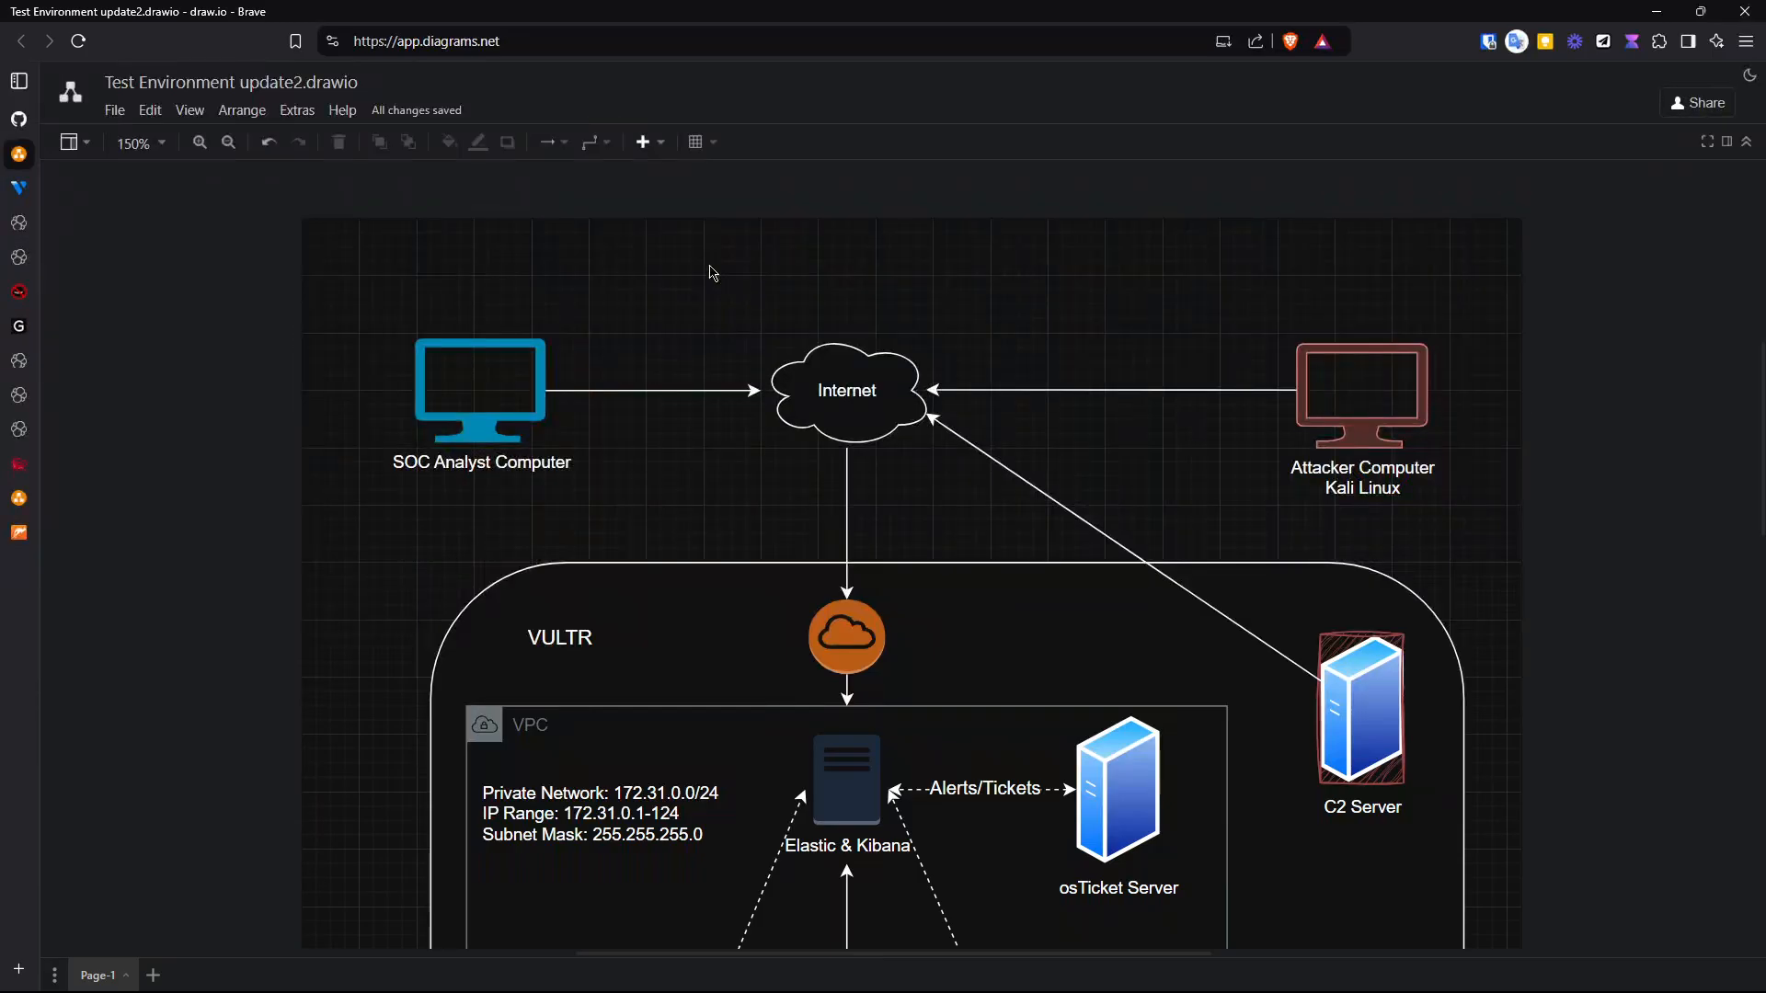
scroll(710, 272, down, 3)
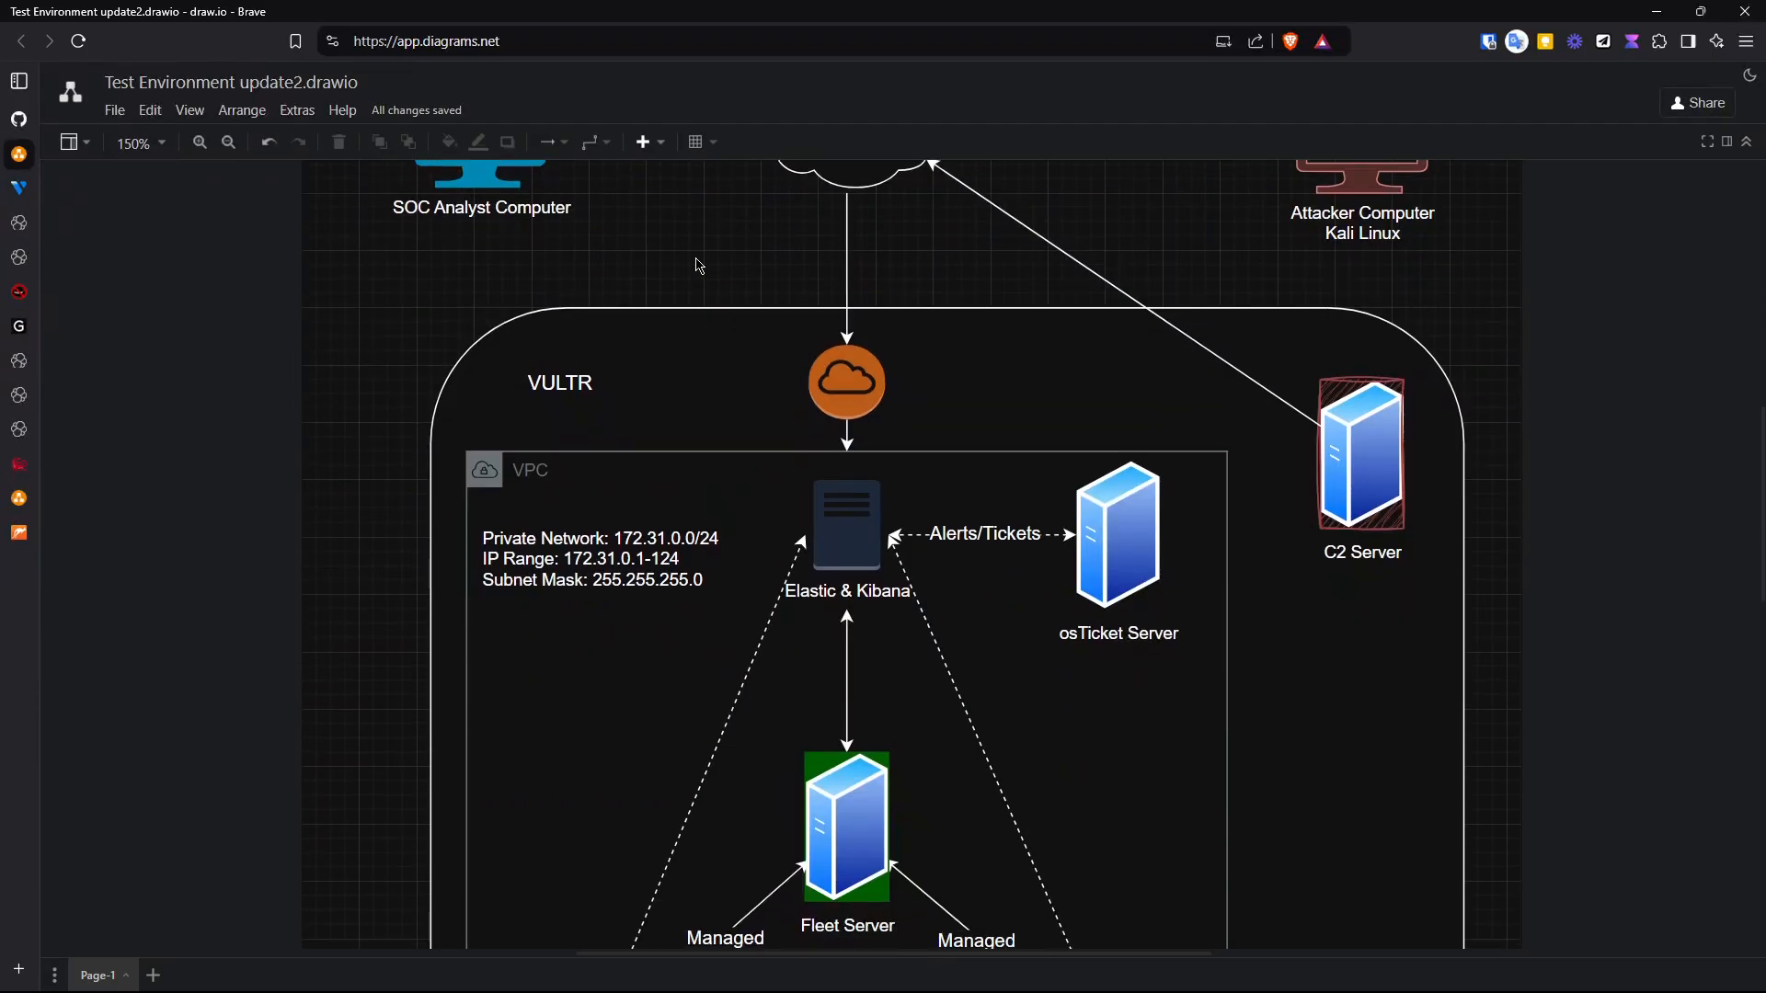
scroll(340, 395, up, 1)
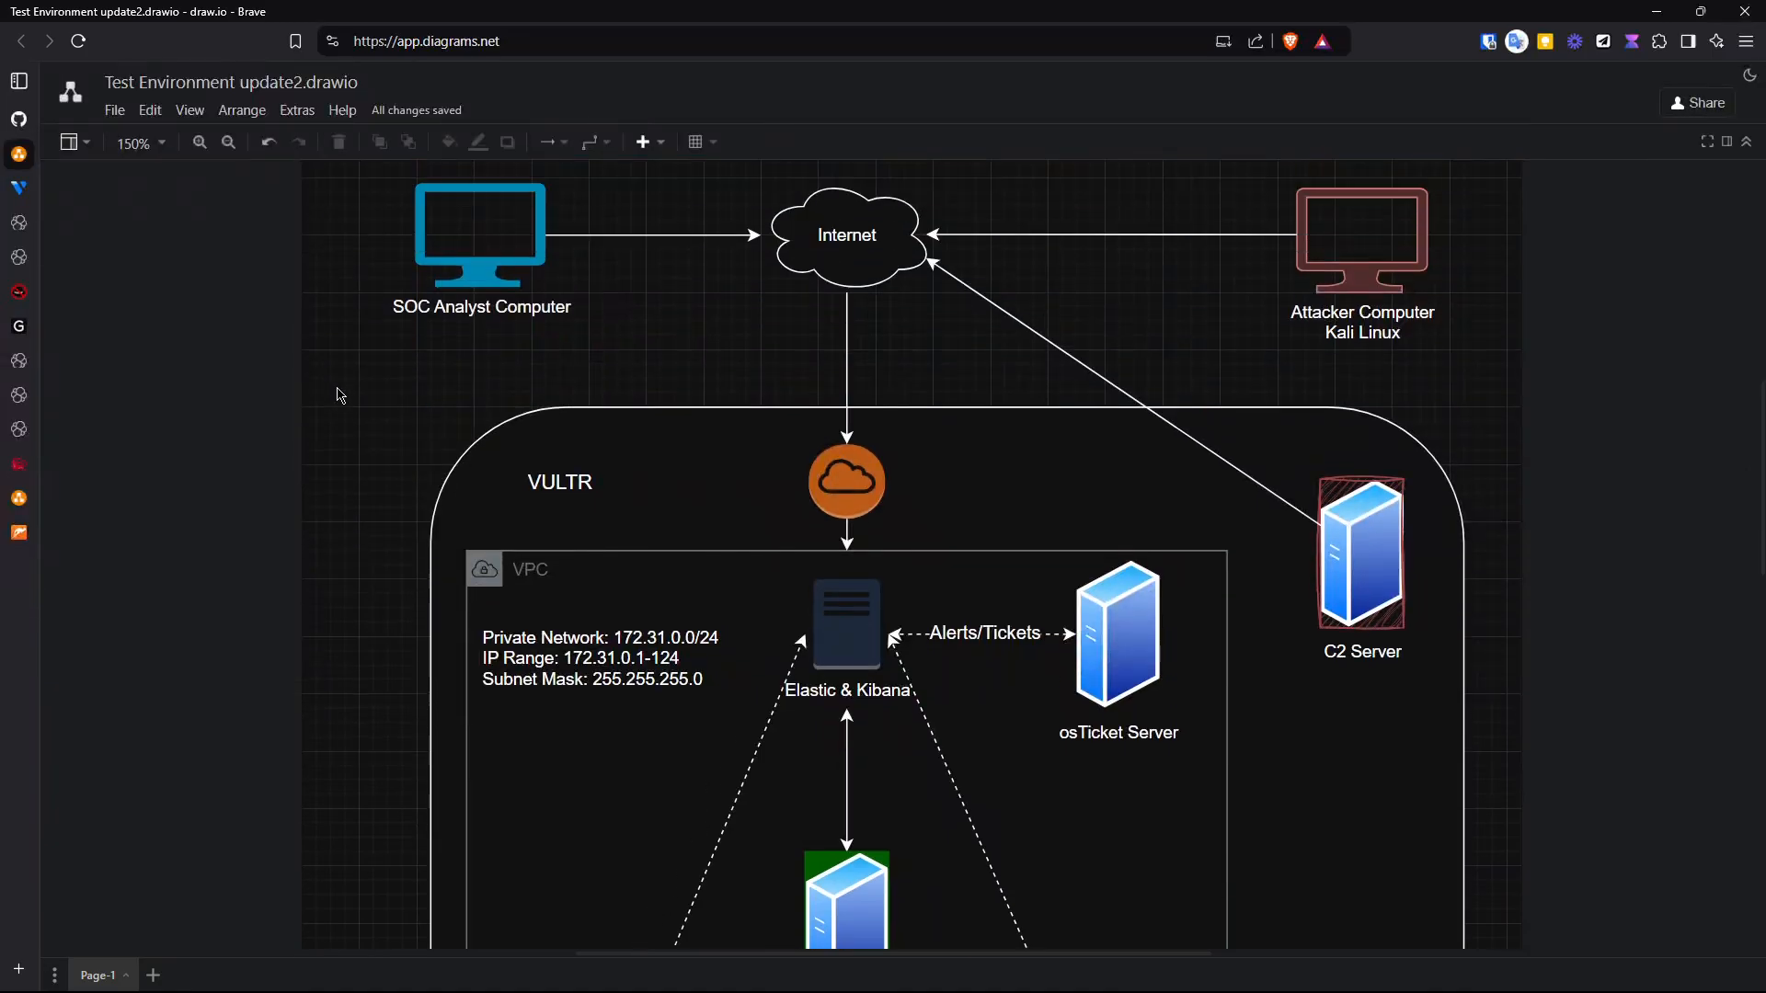
scroll(340, 396, up, 2)
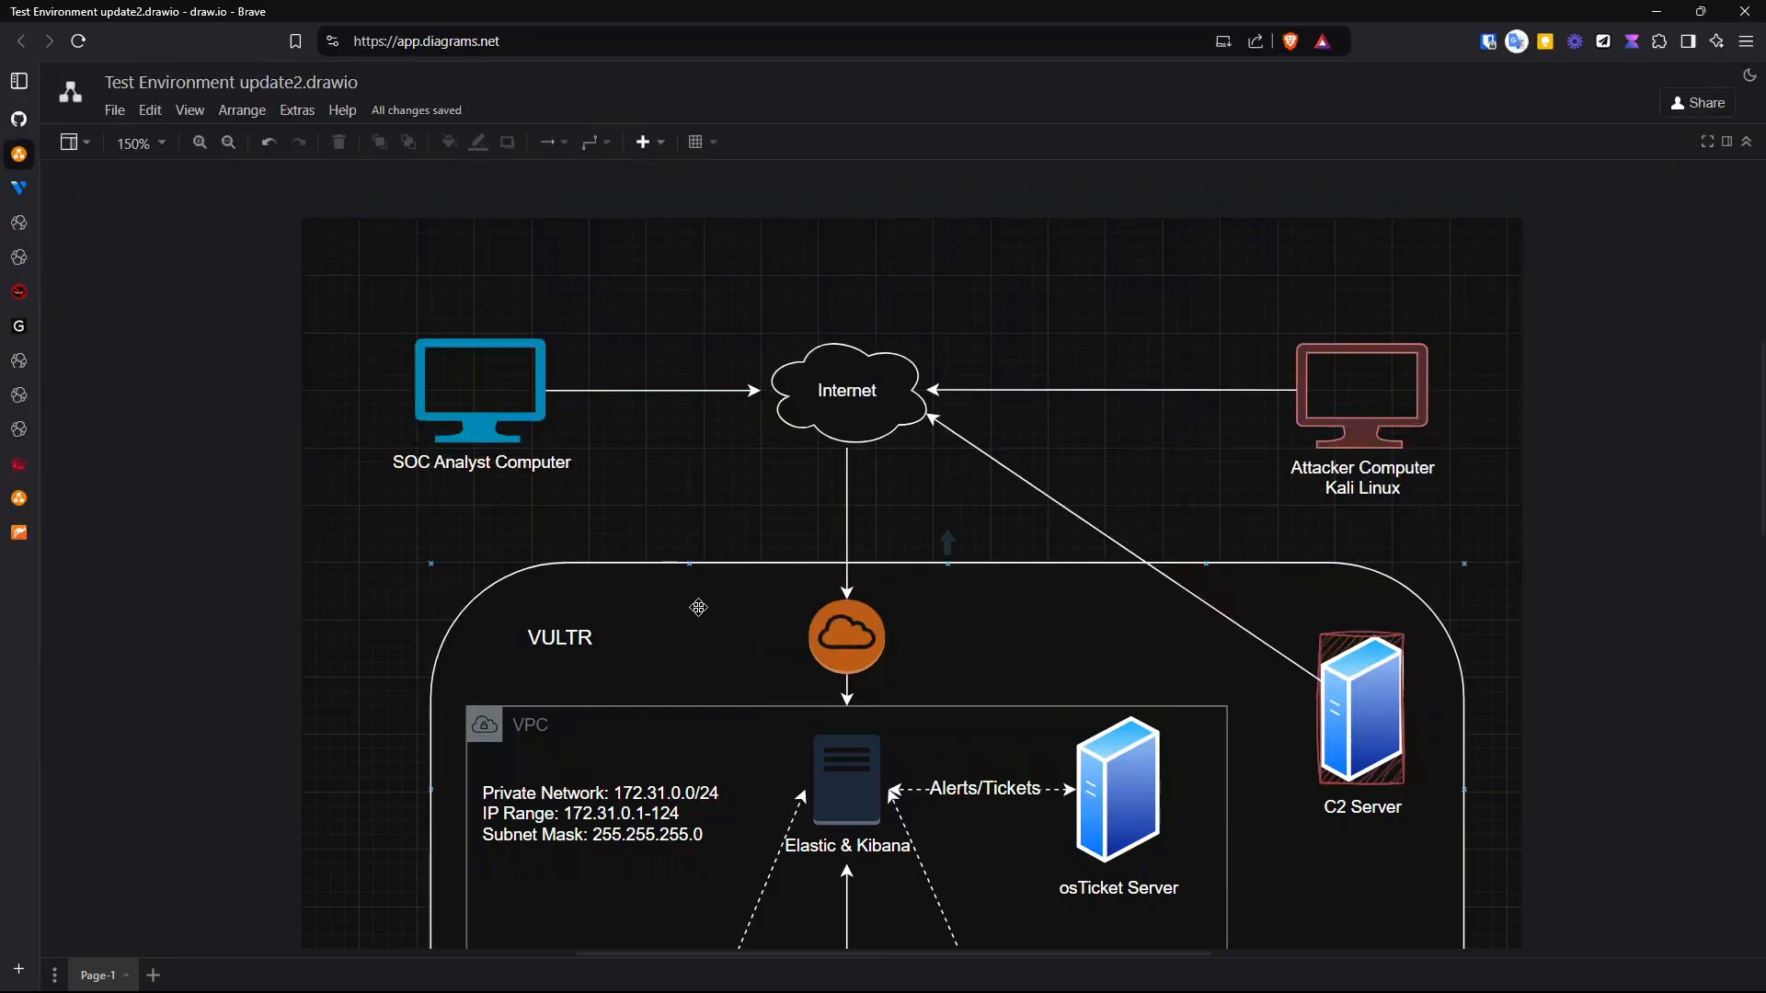
scroll(705, 609, down, 3)
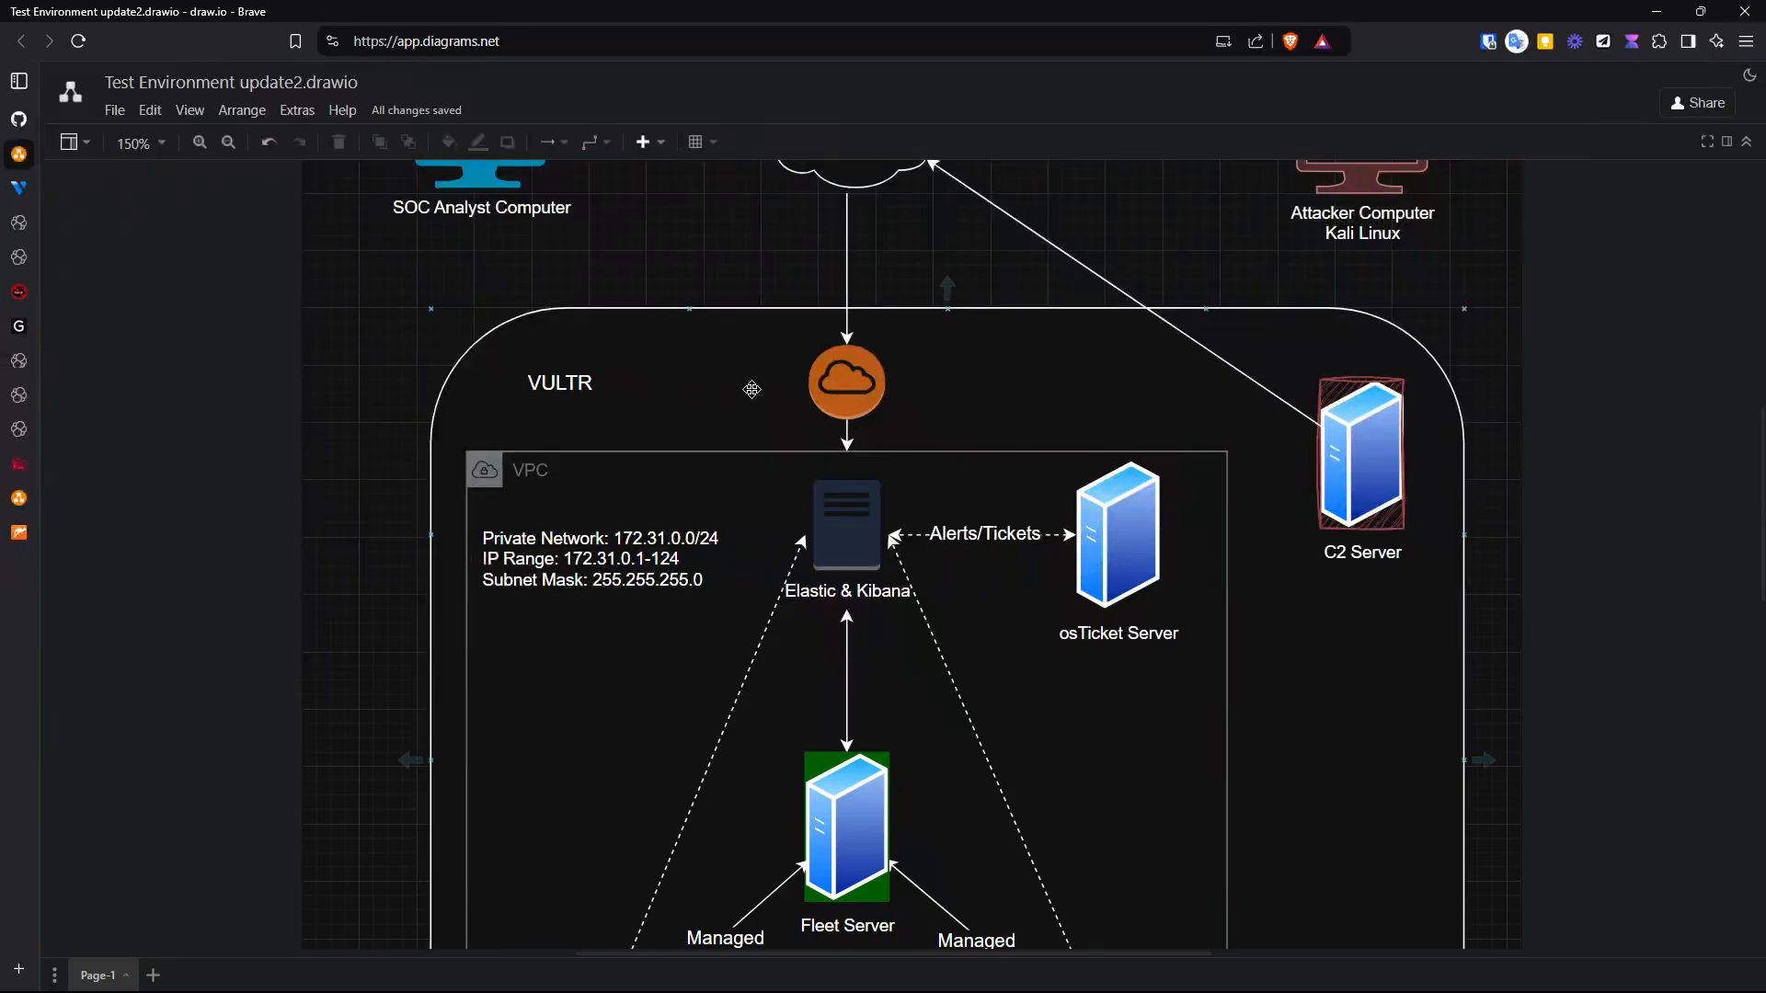
scroll(750, 397, down, 3)
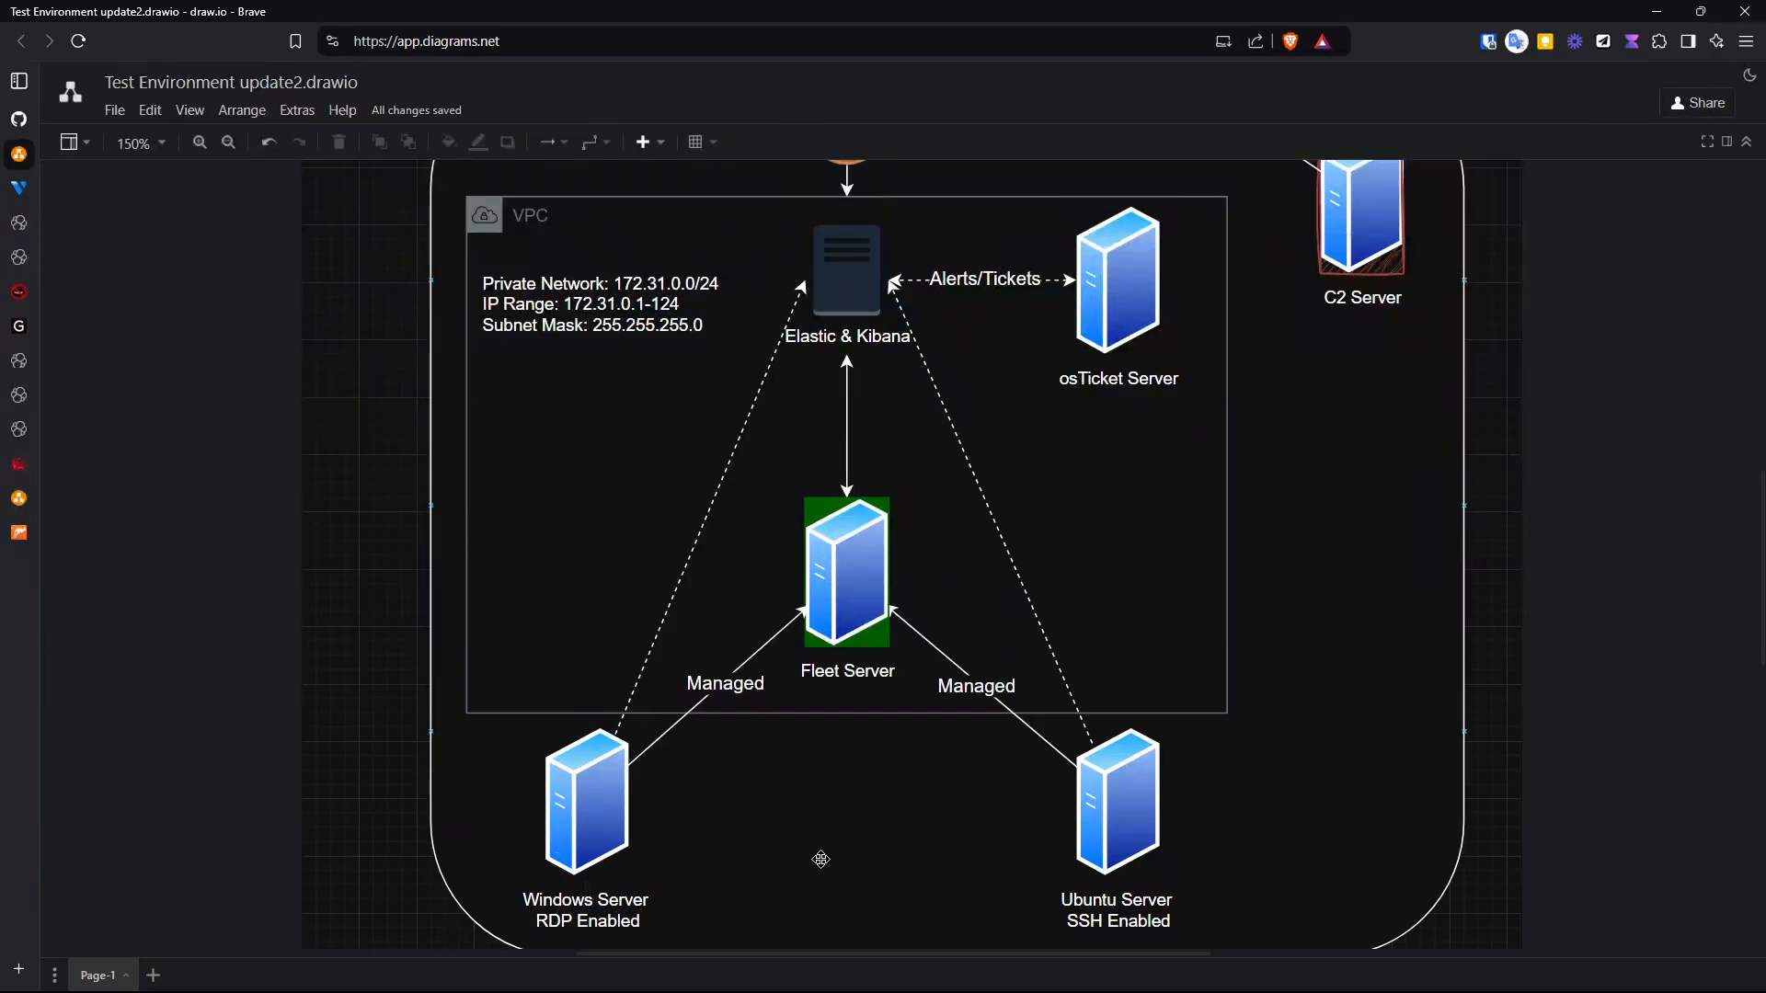
scroll(1330, 790, up, 3)
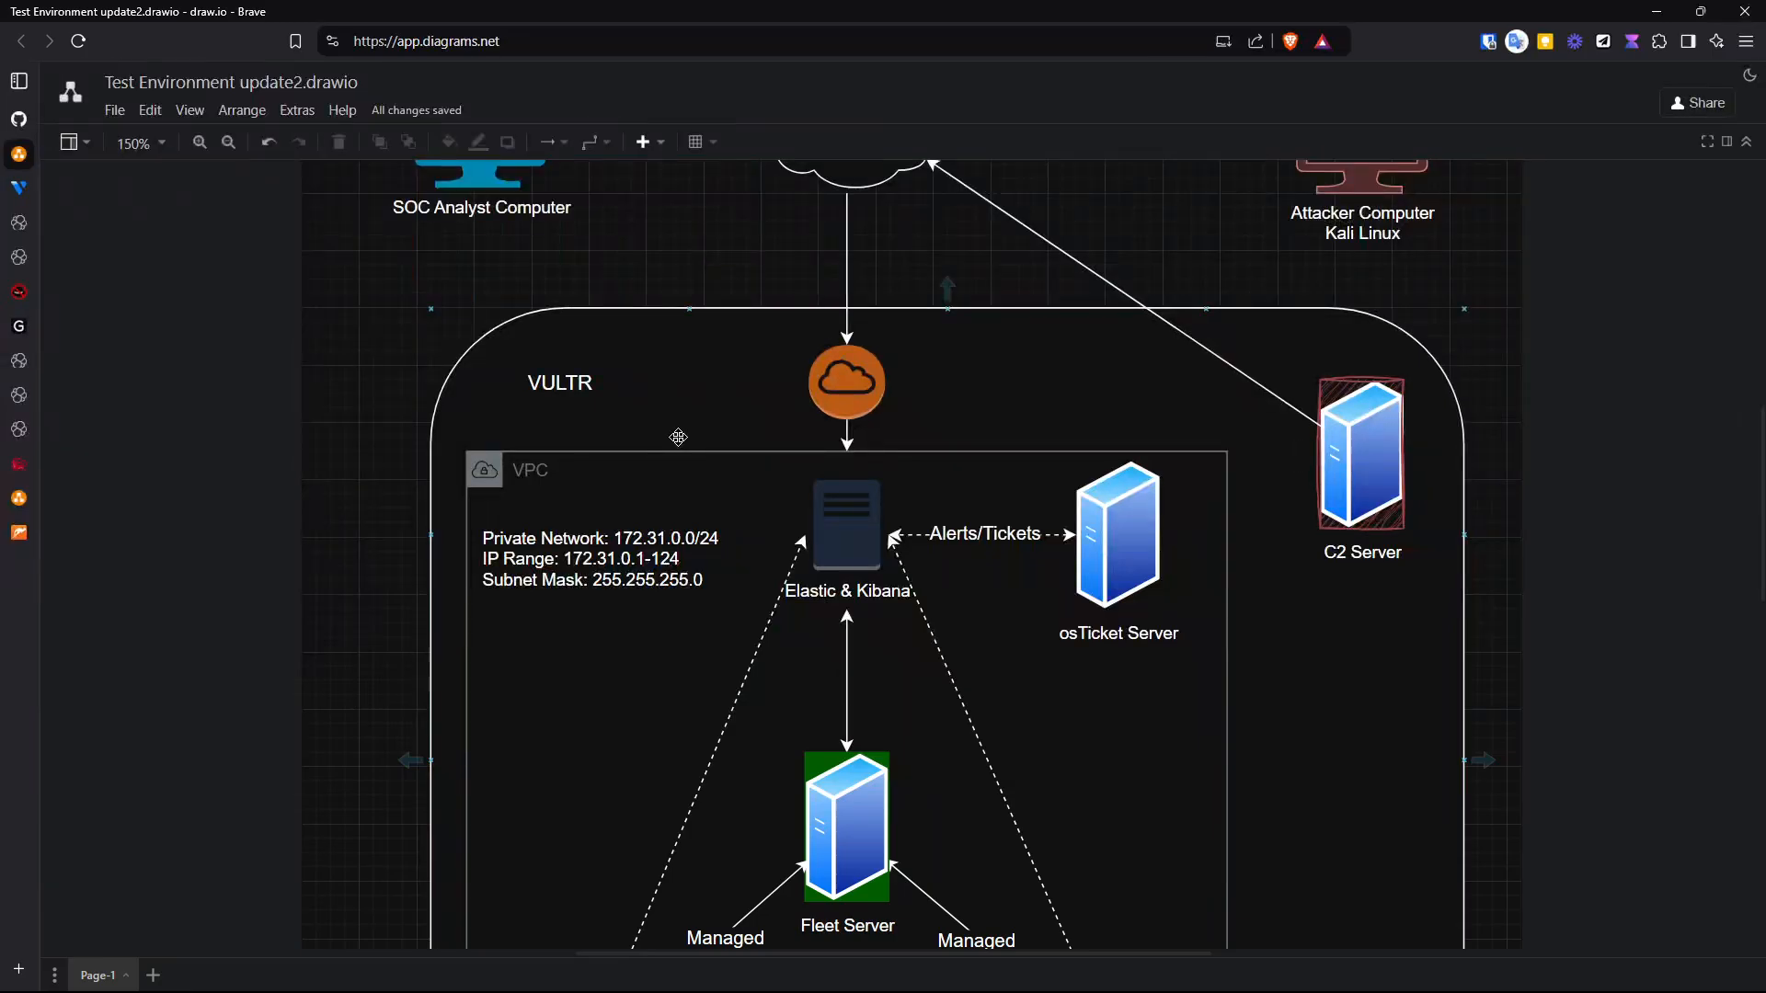
scroll(724, 603, down, 3)
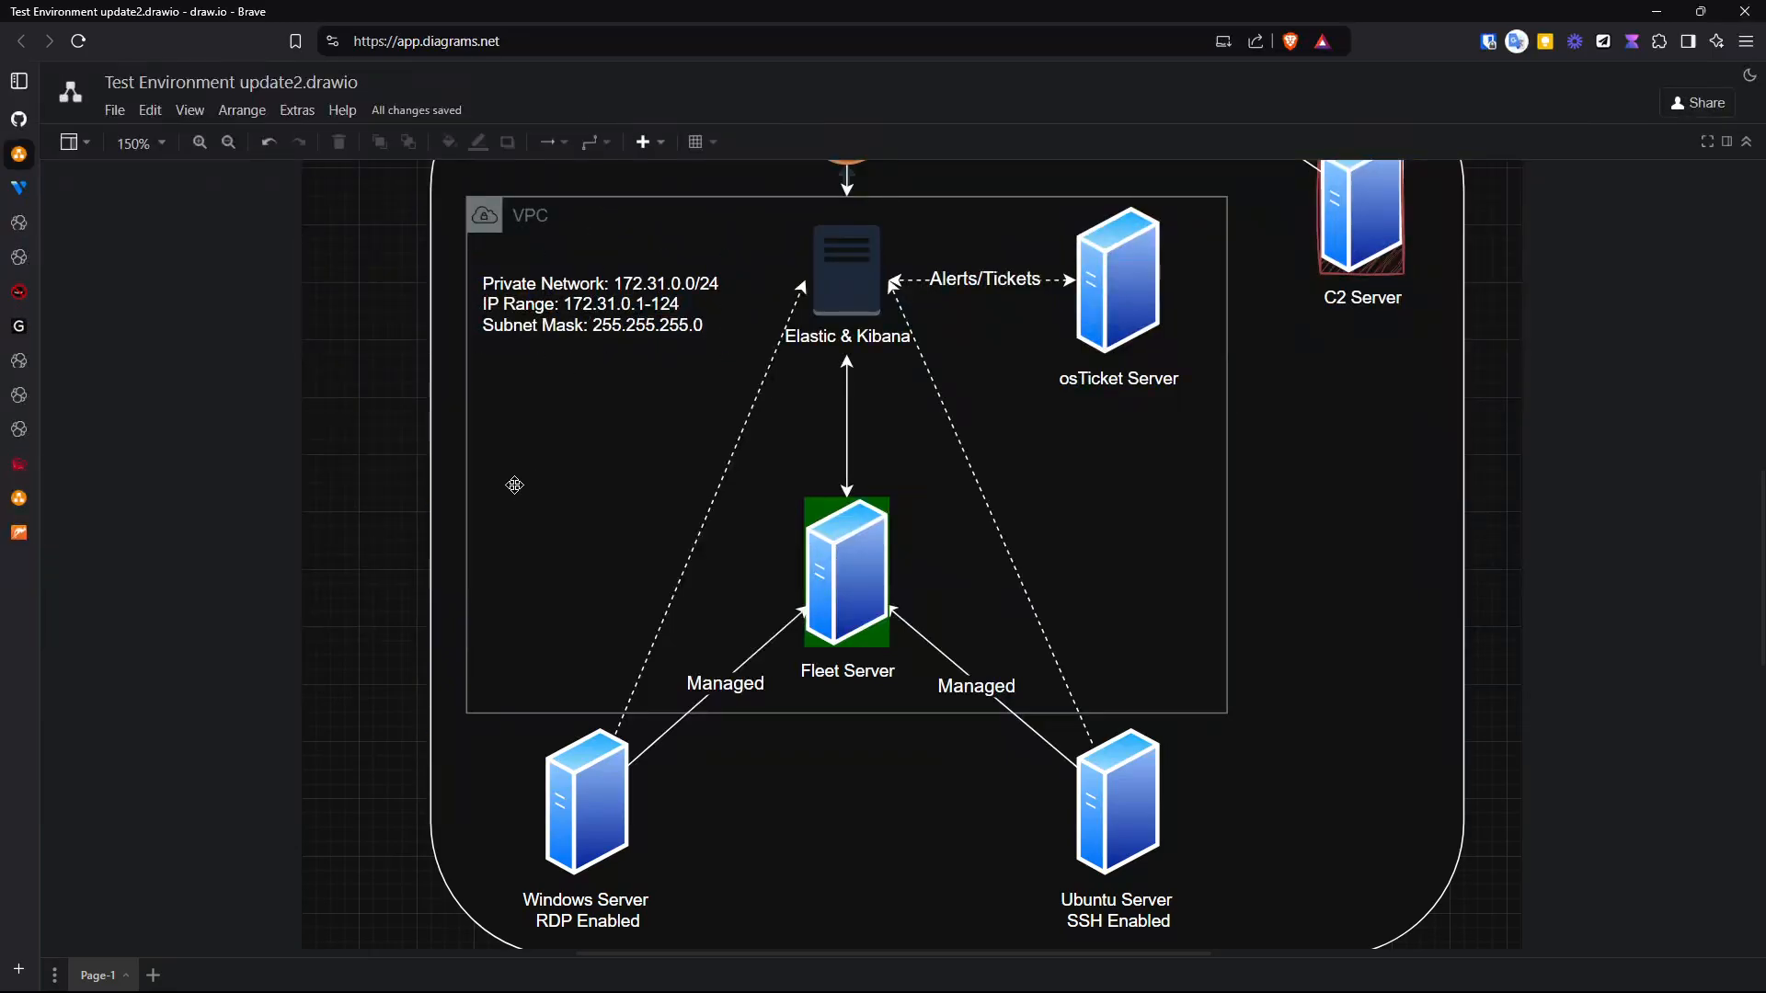
scroll(500, 496, down, 3)
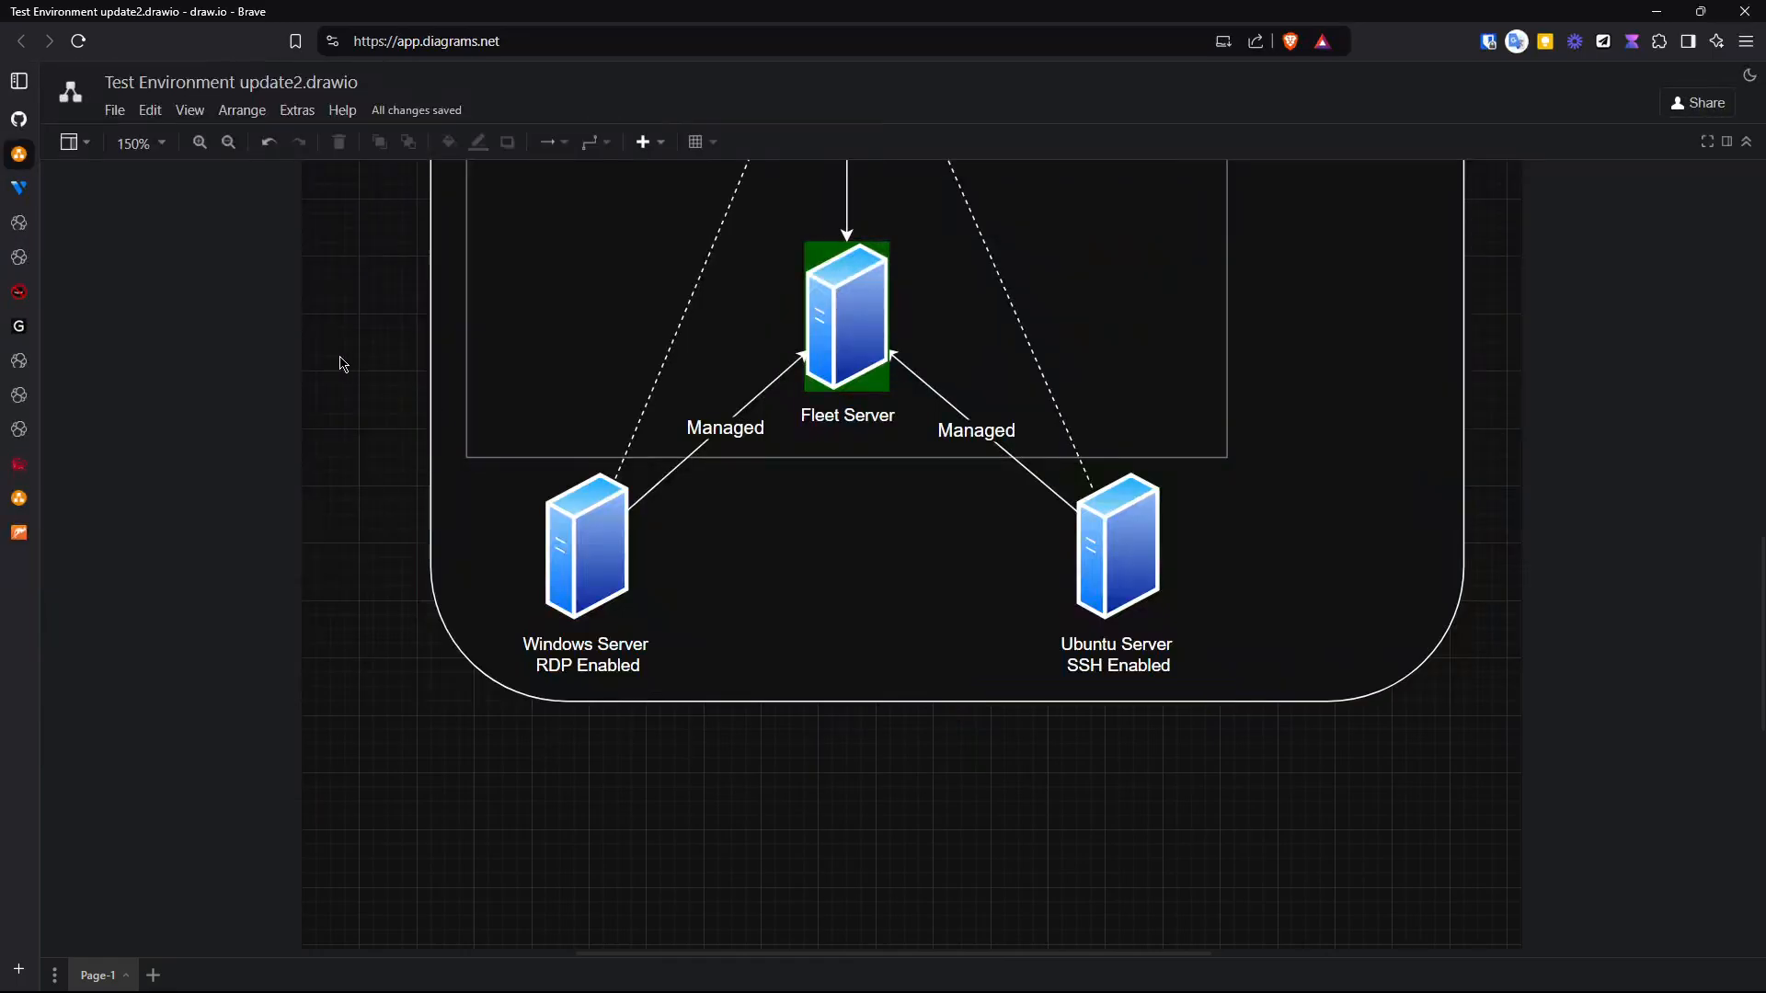
- Switch to Vultr and review the SOC Analysis VPC 2.0 network's attached nodes and the cloud compute instances
click(20, 188)
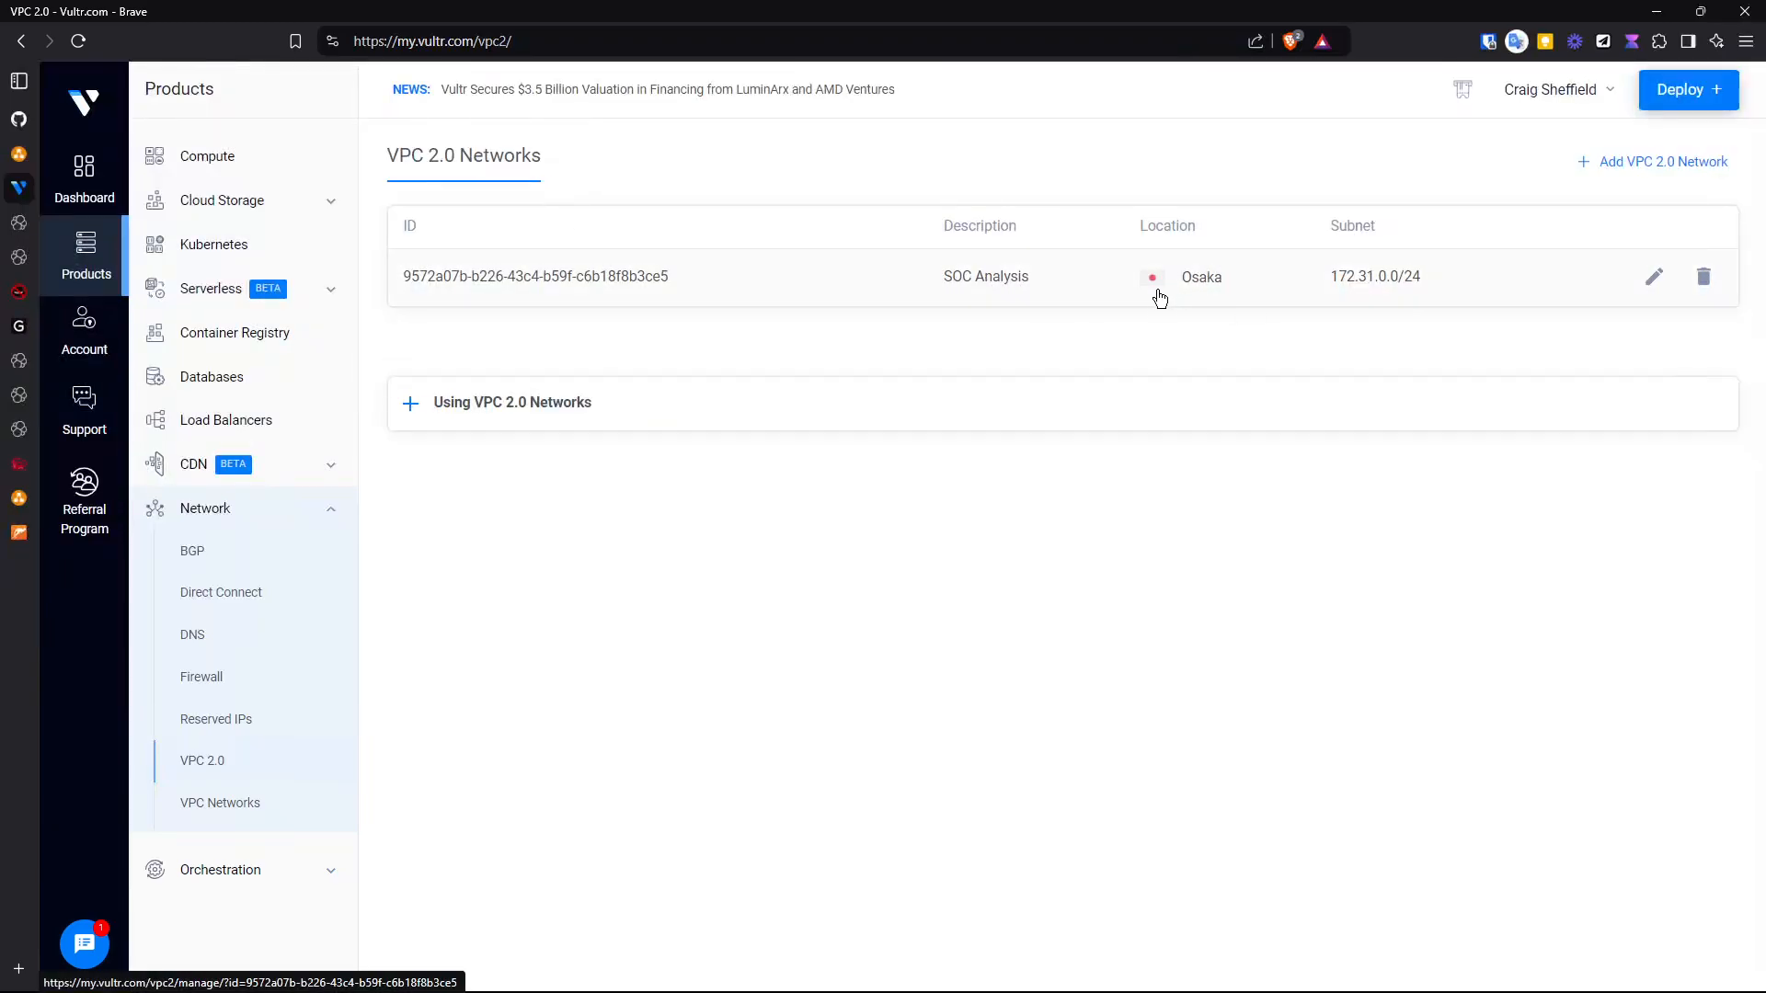
click(974, 284)
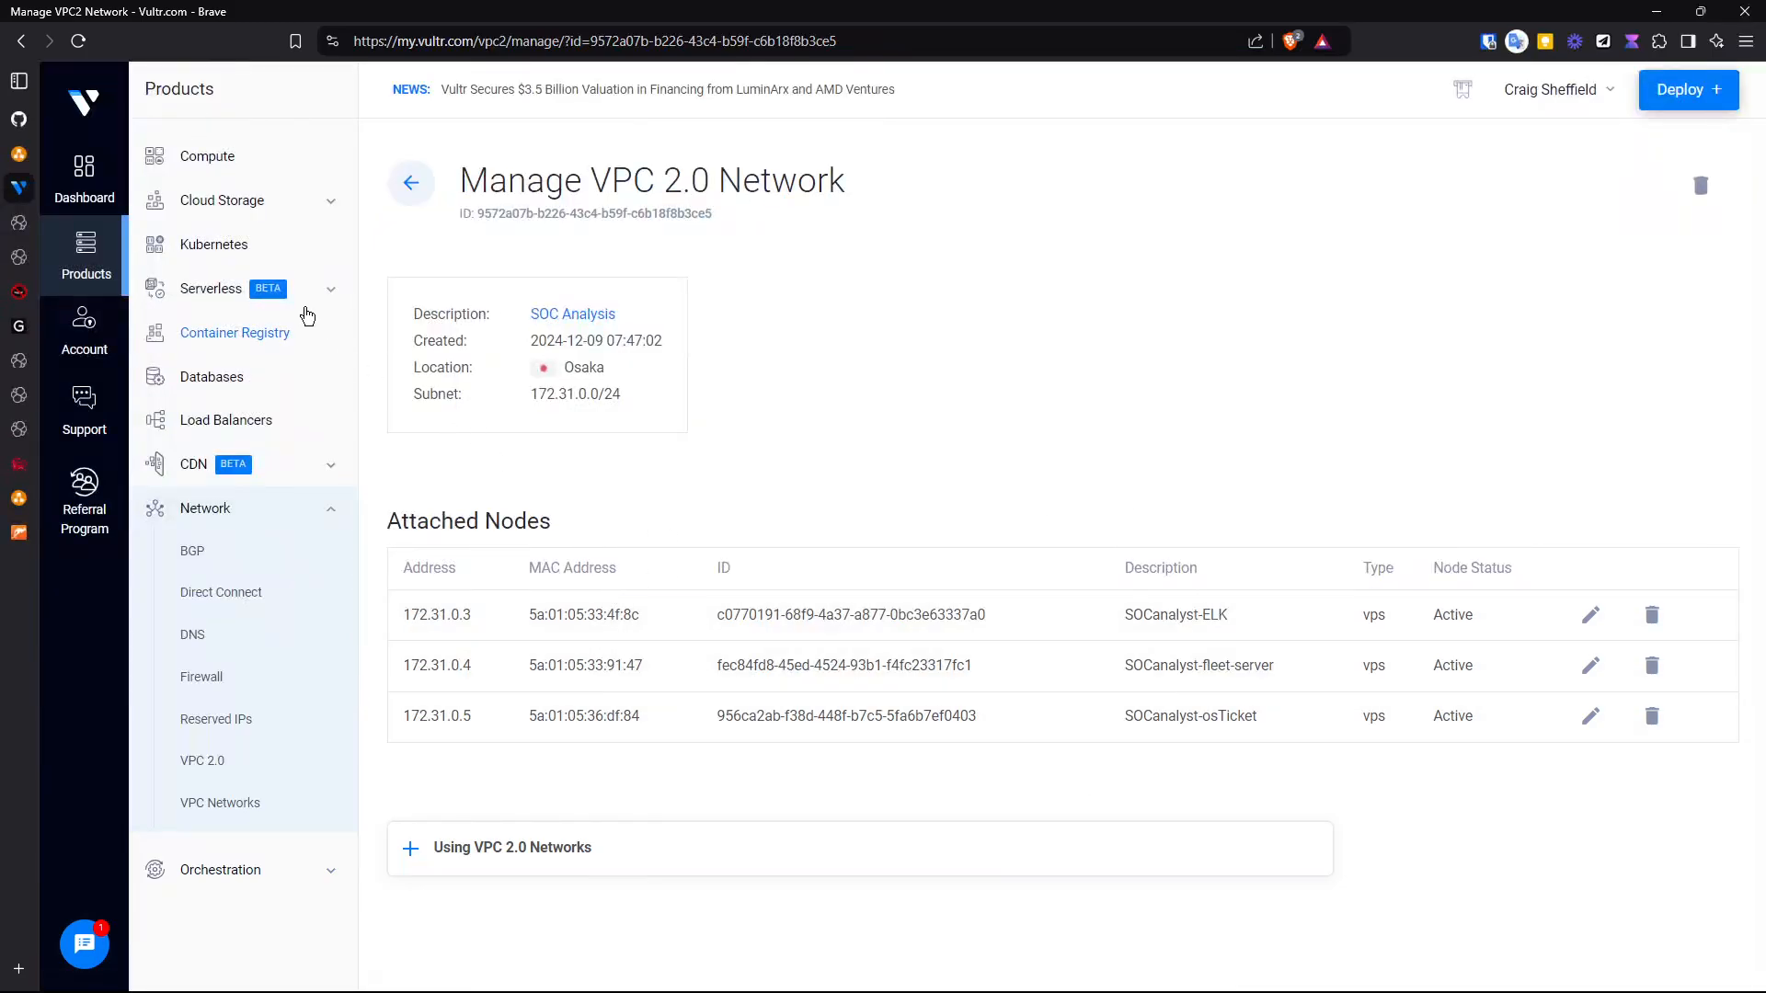
click(207, 154)
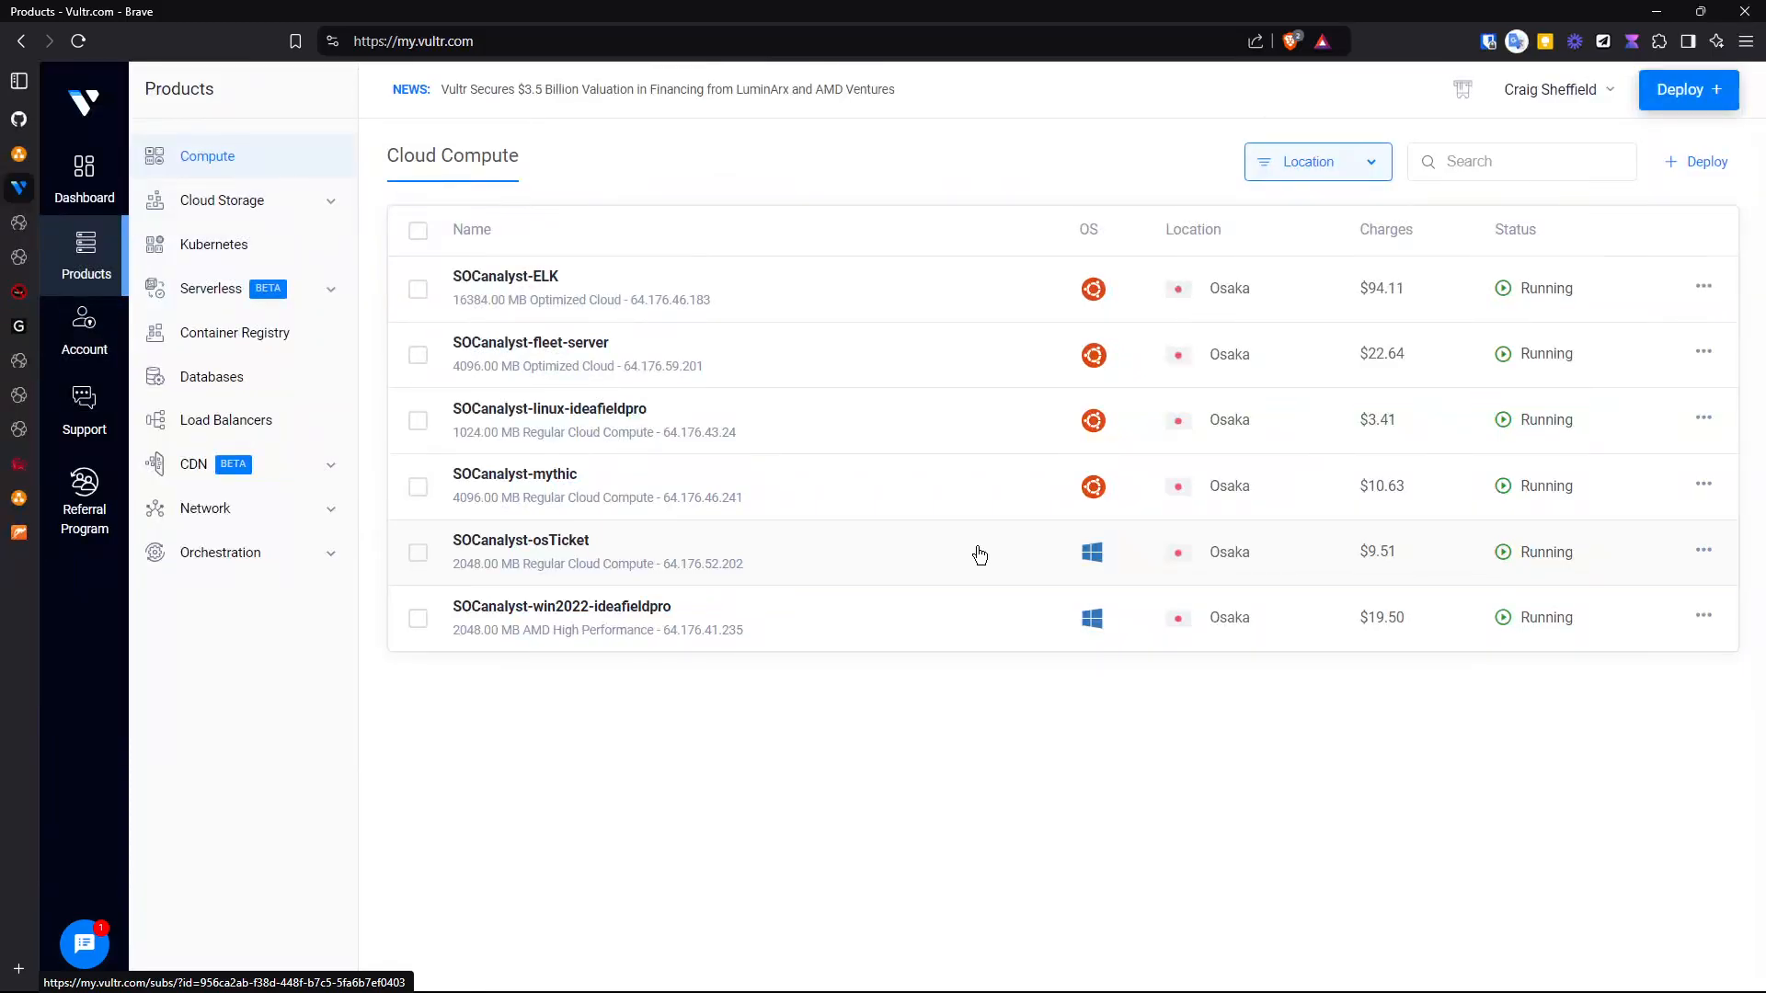
mouse_move(20, 227)
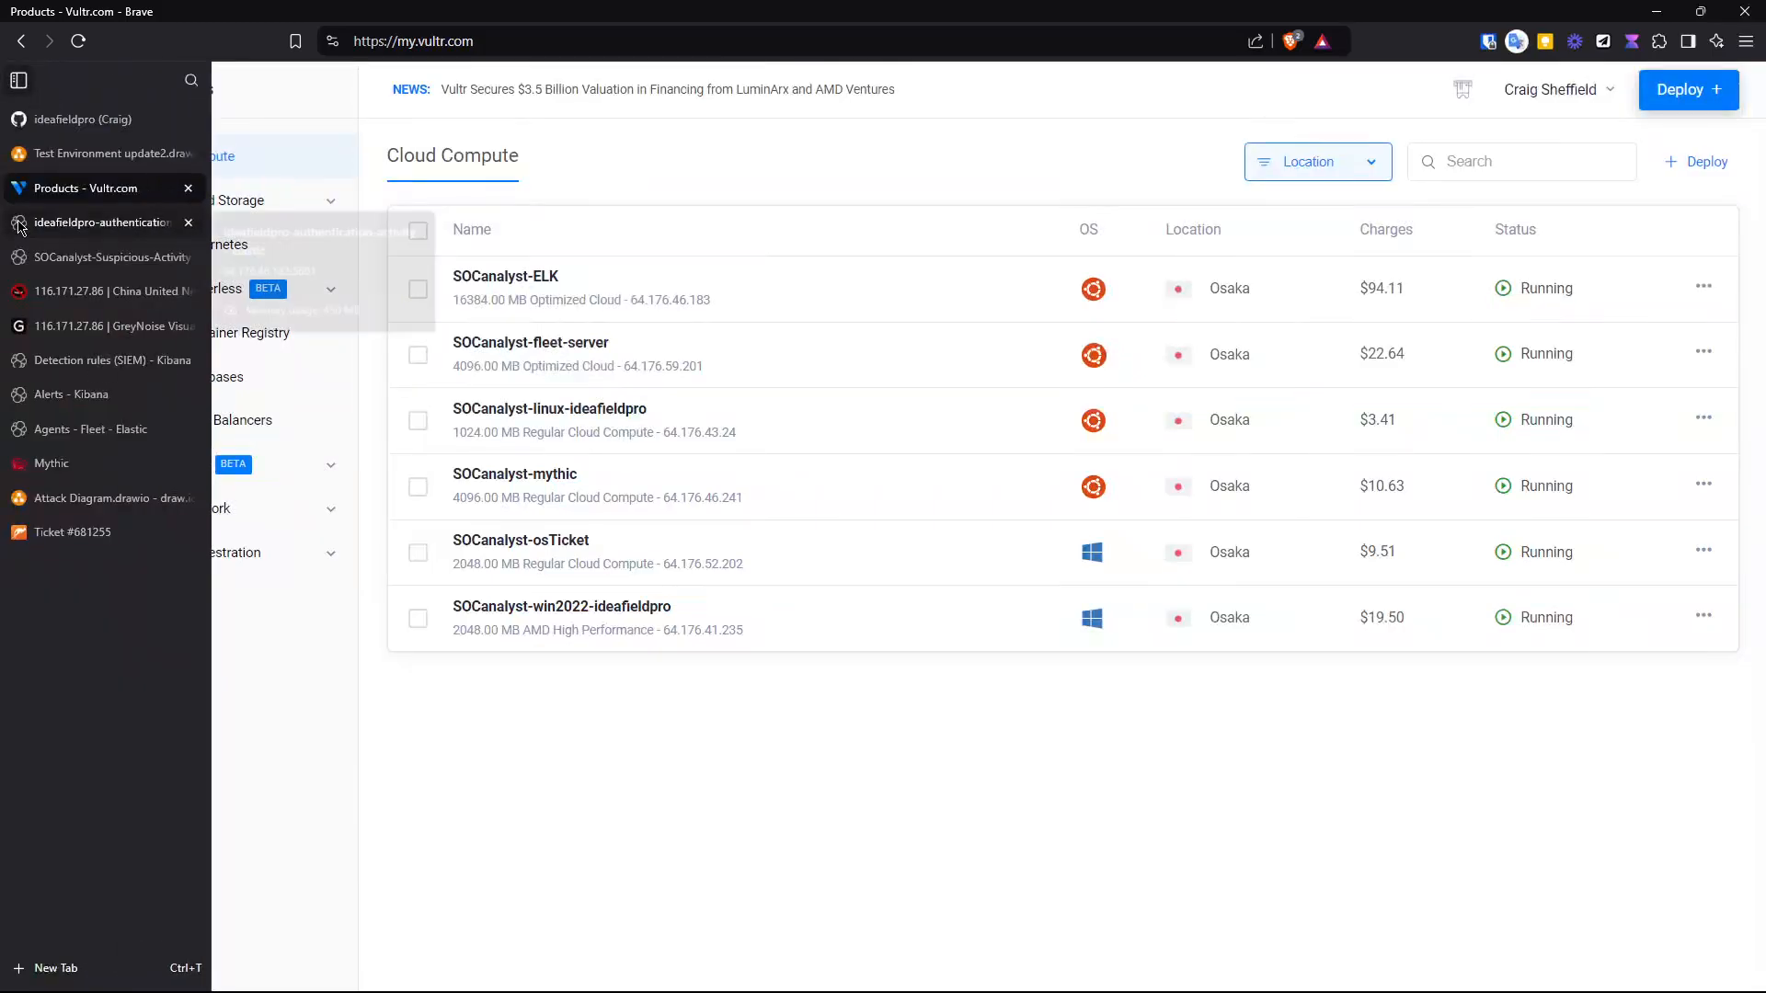
- Open the authentication-activity dashboard and set its time range to the last 30 days
click(13, 225)
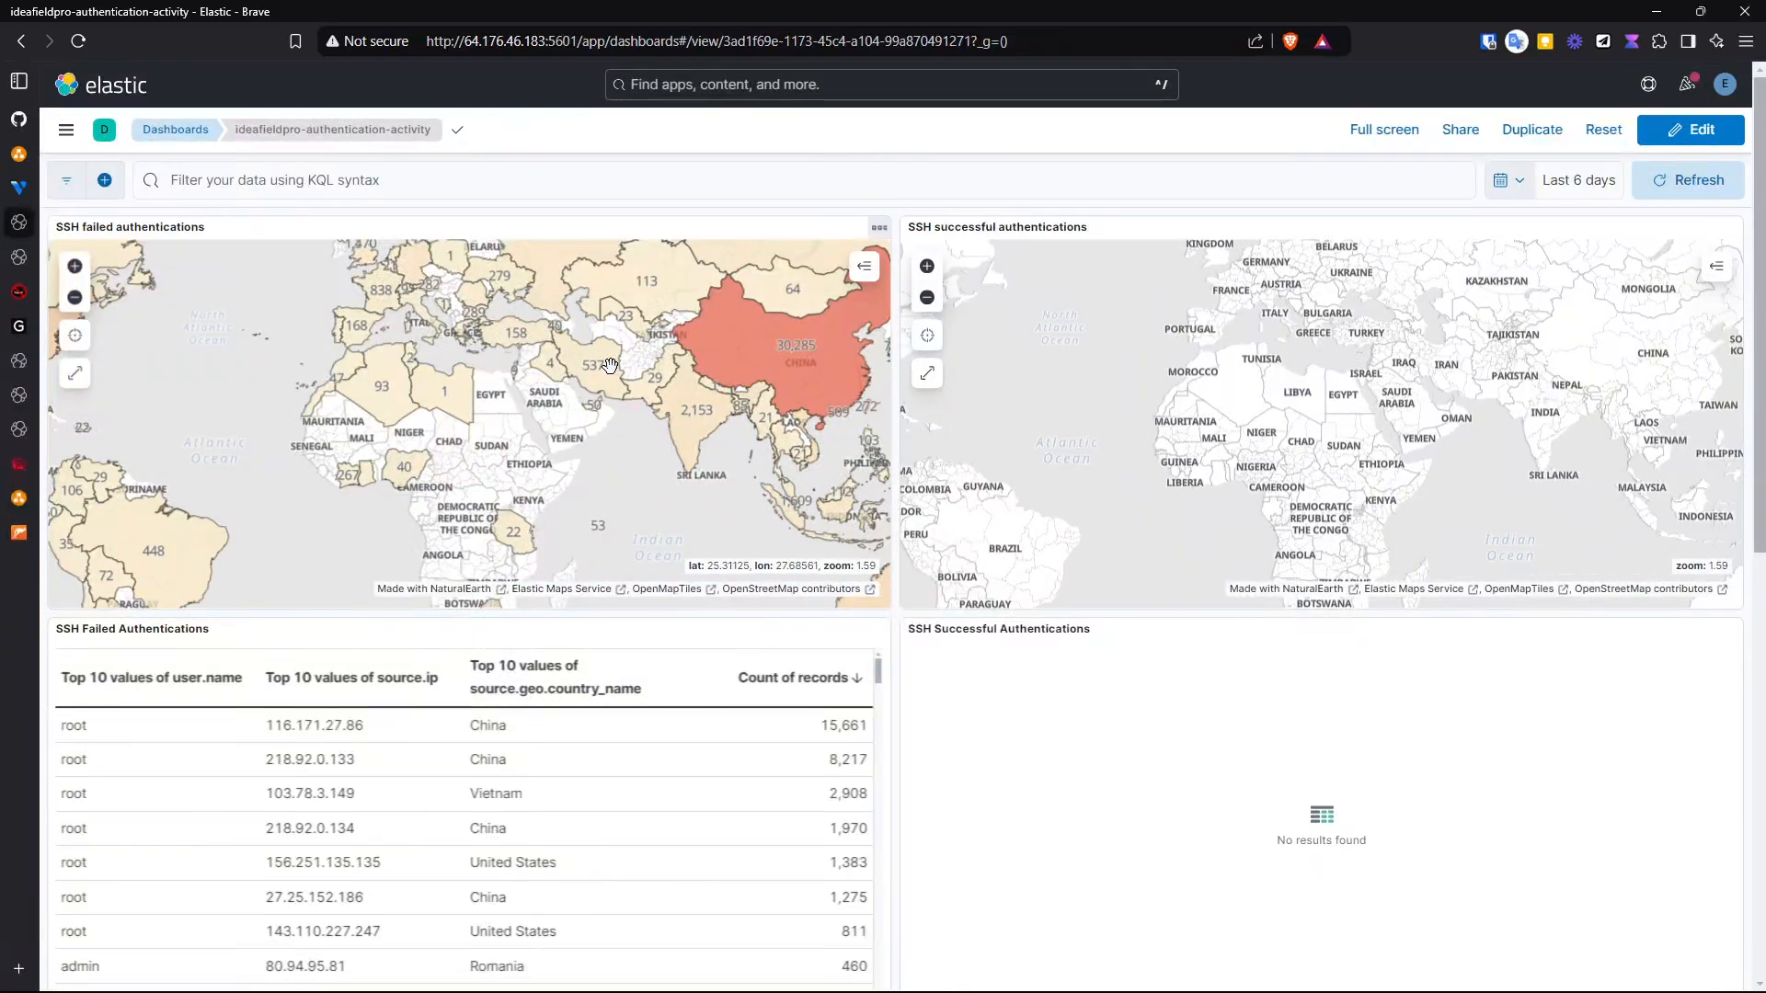
mouse_move(795, 343)
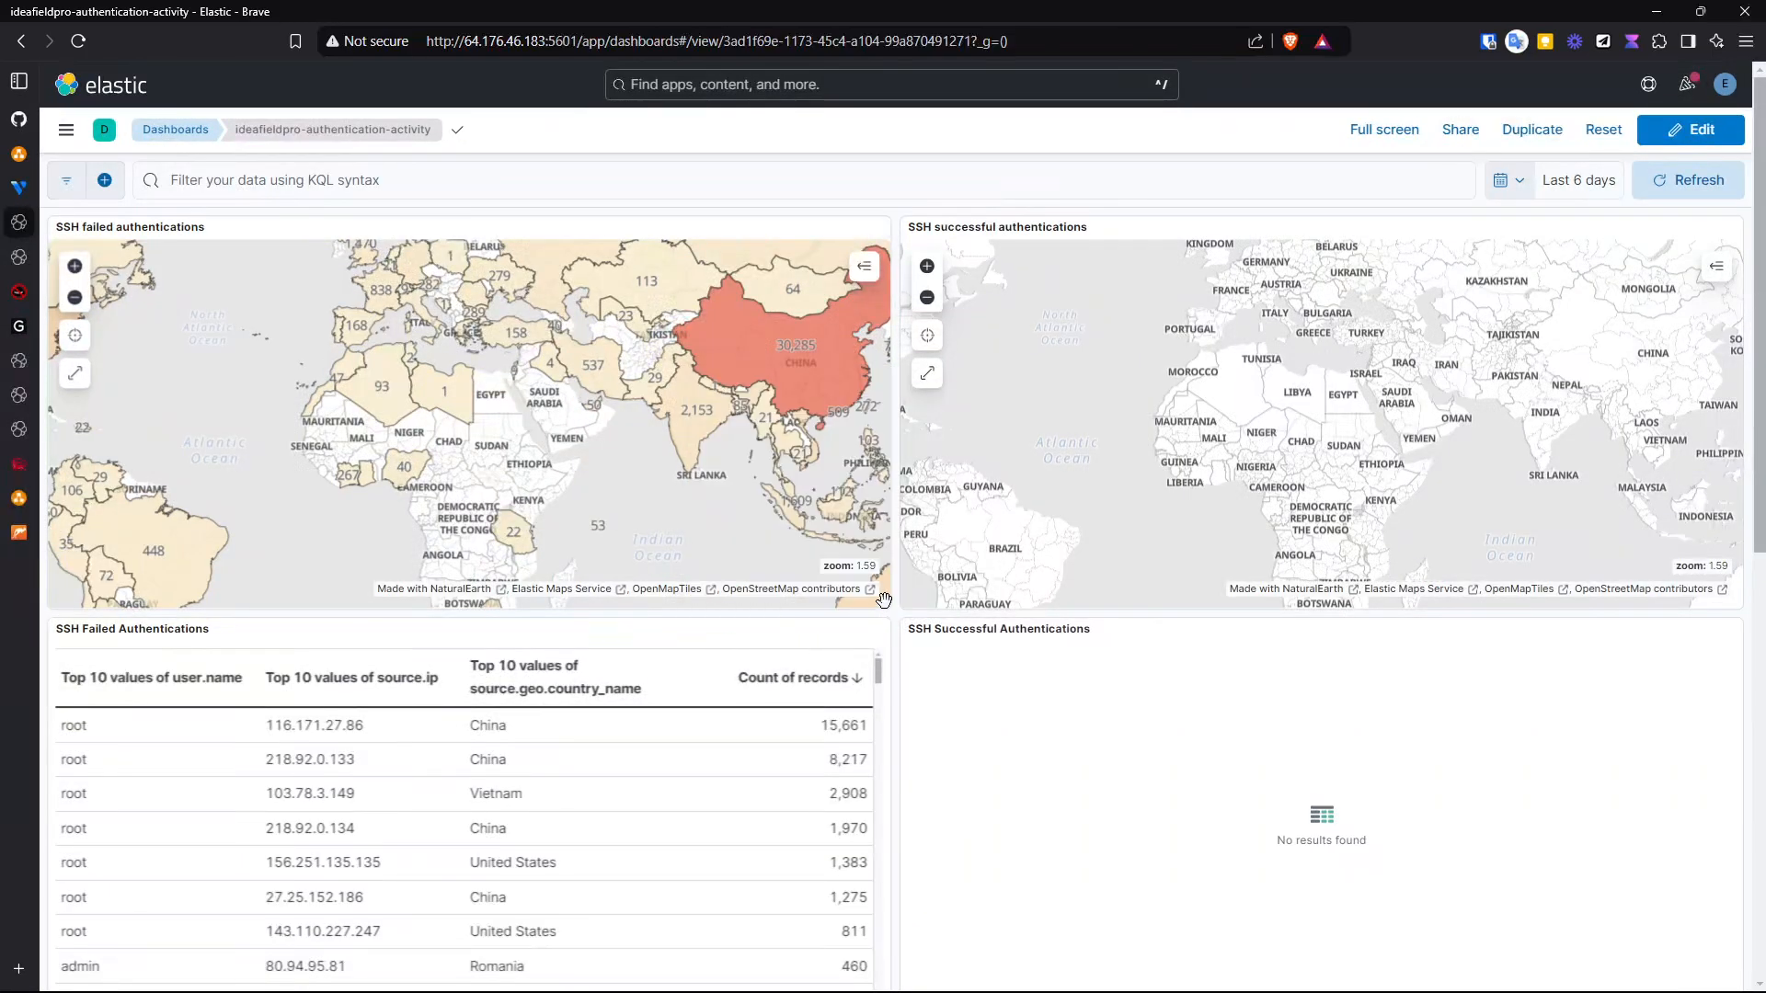
scroll(892, 602, down, 3)
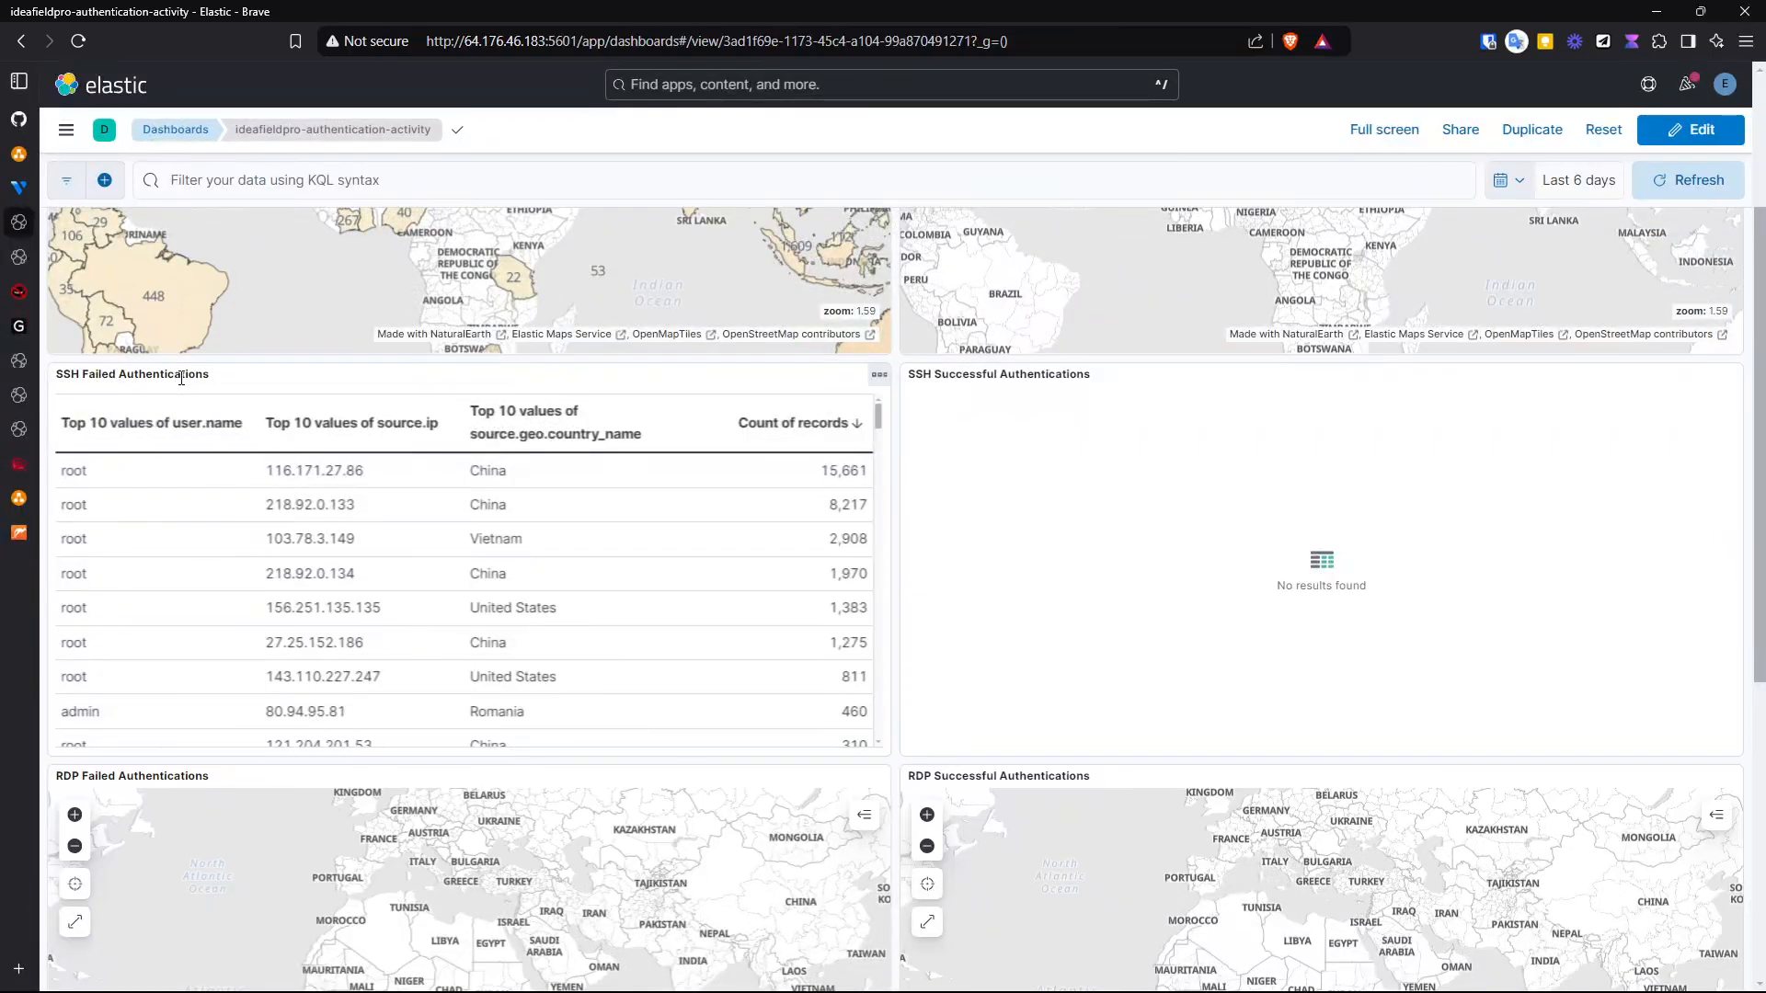
click(1564, 183)
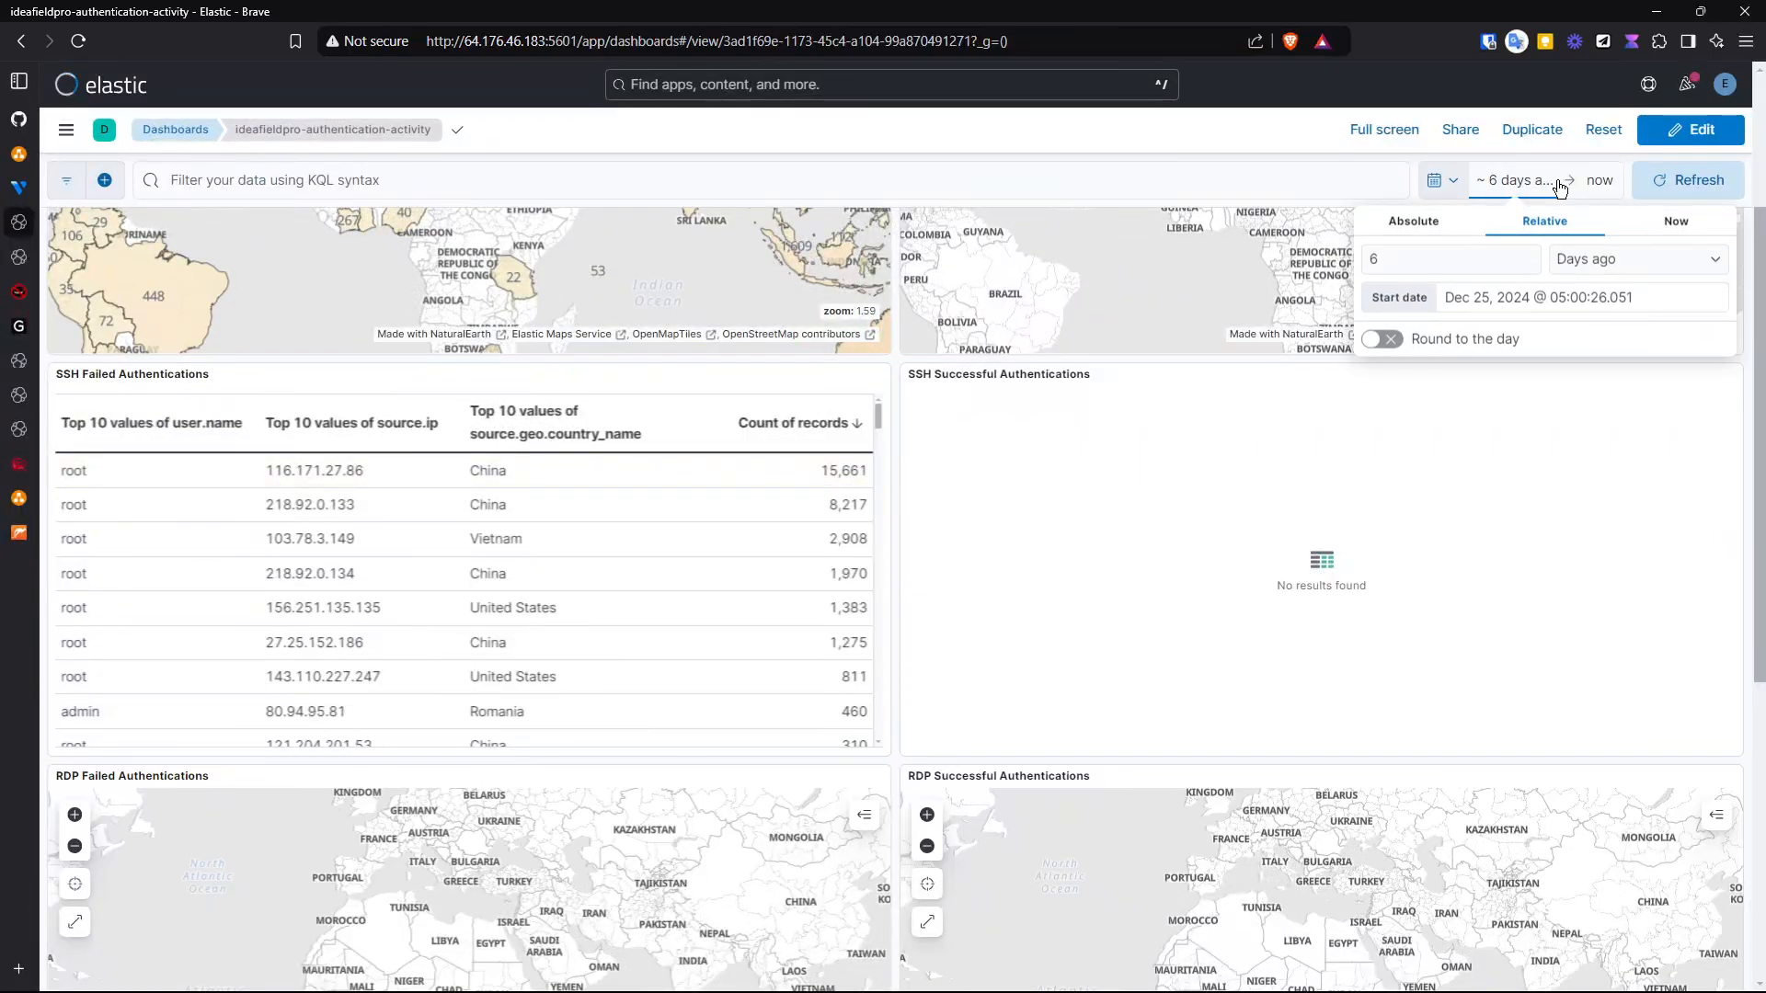
click(1456, 255)
key(BackSpace)
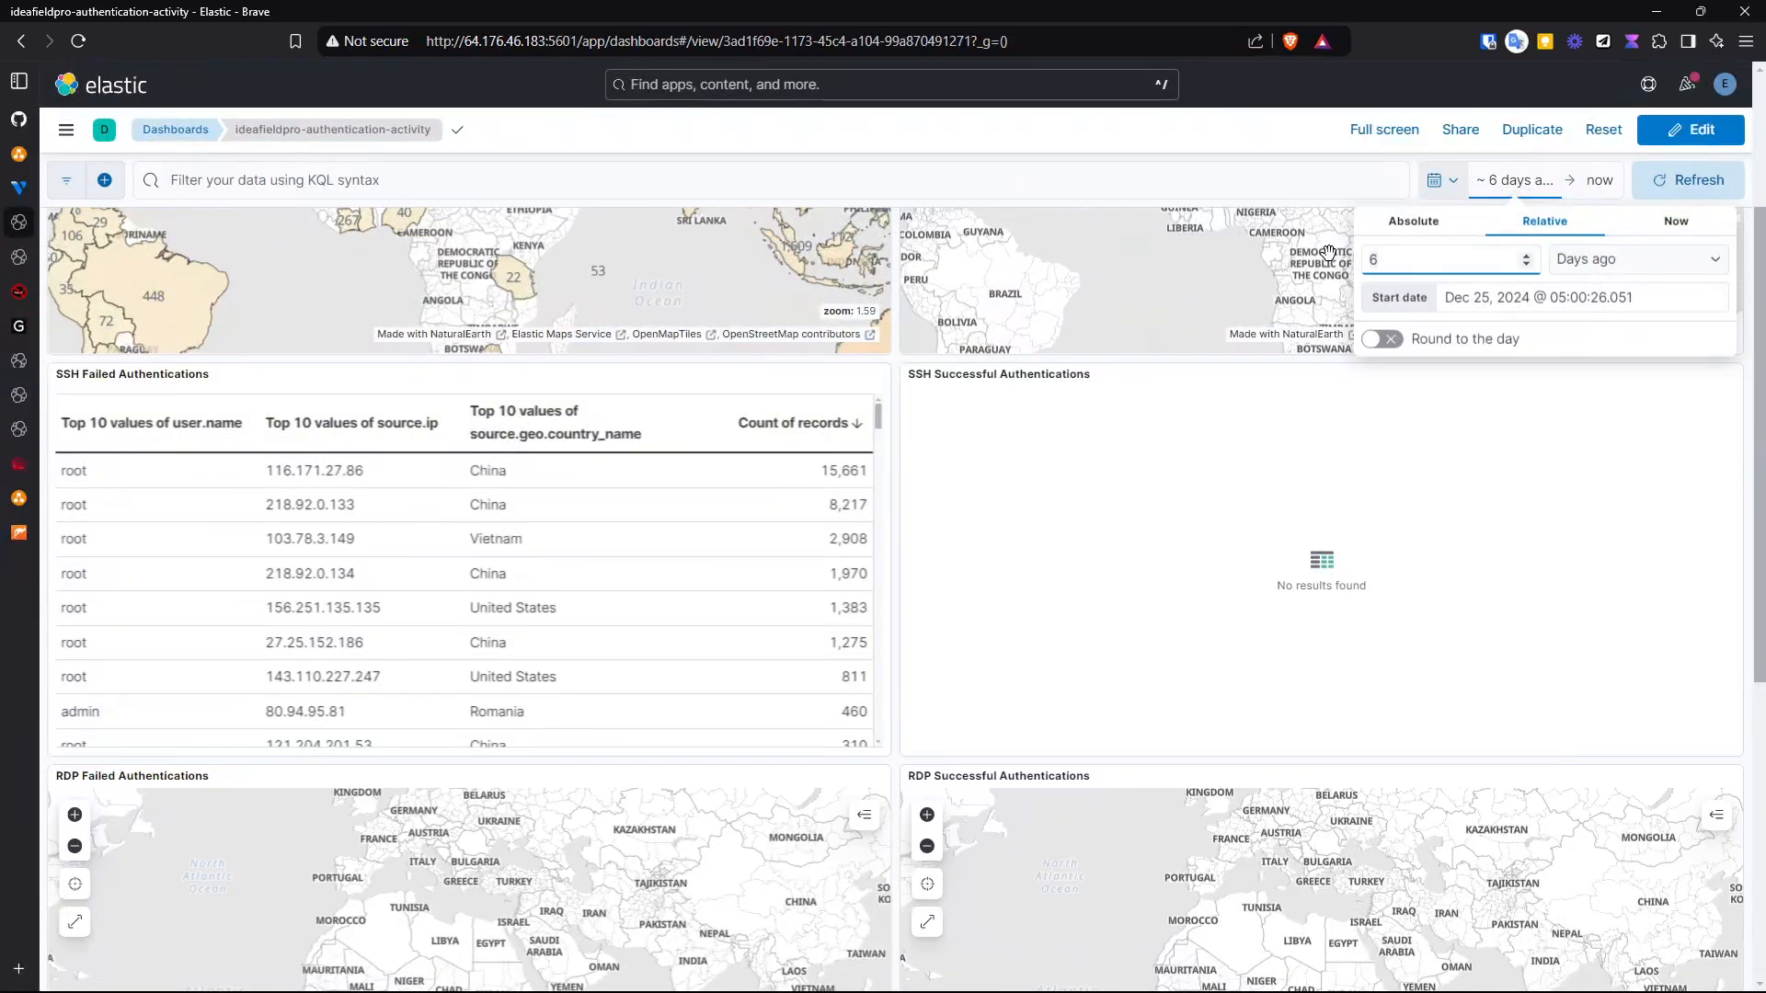
text(30)
click(1646, 189)
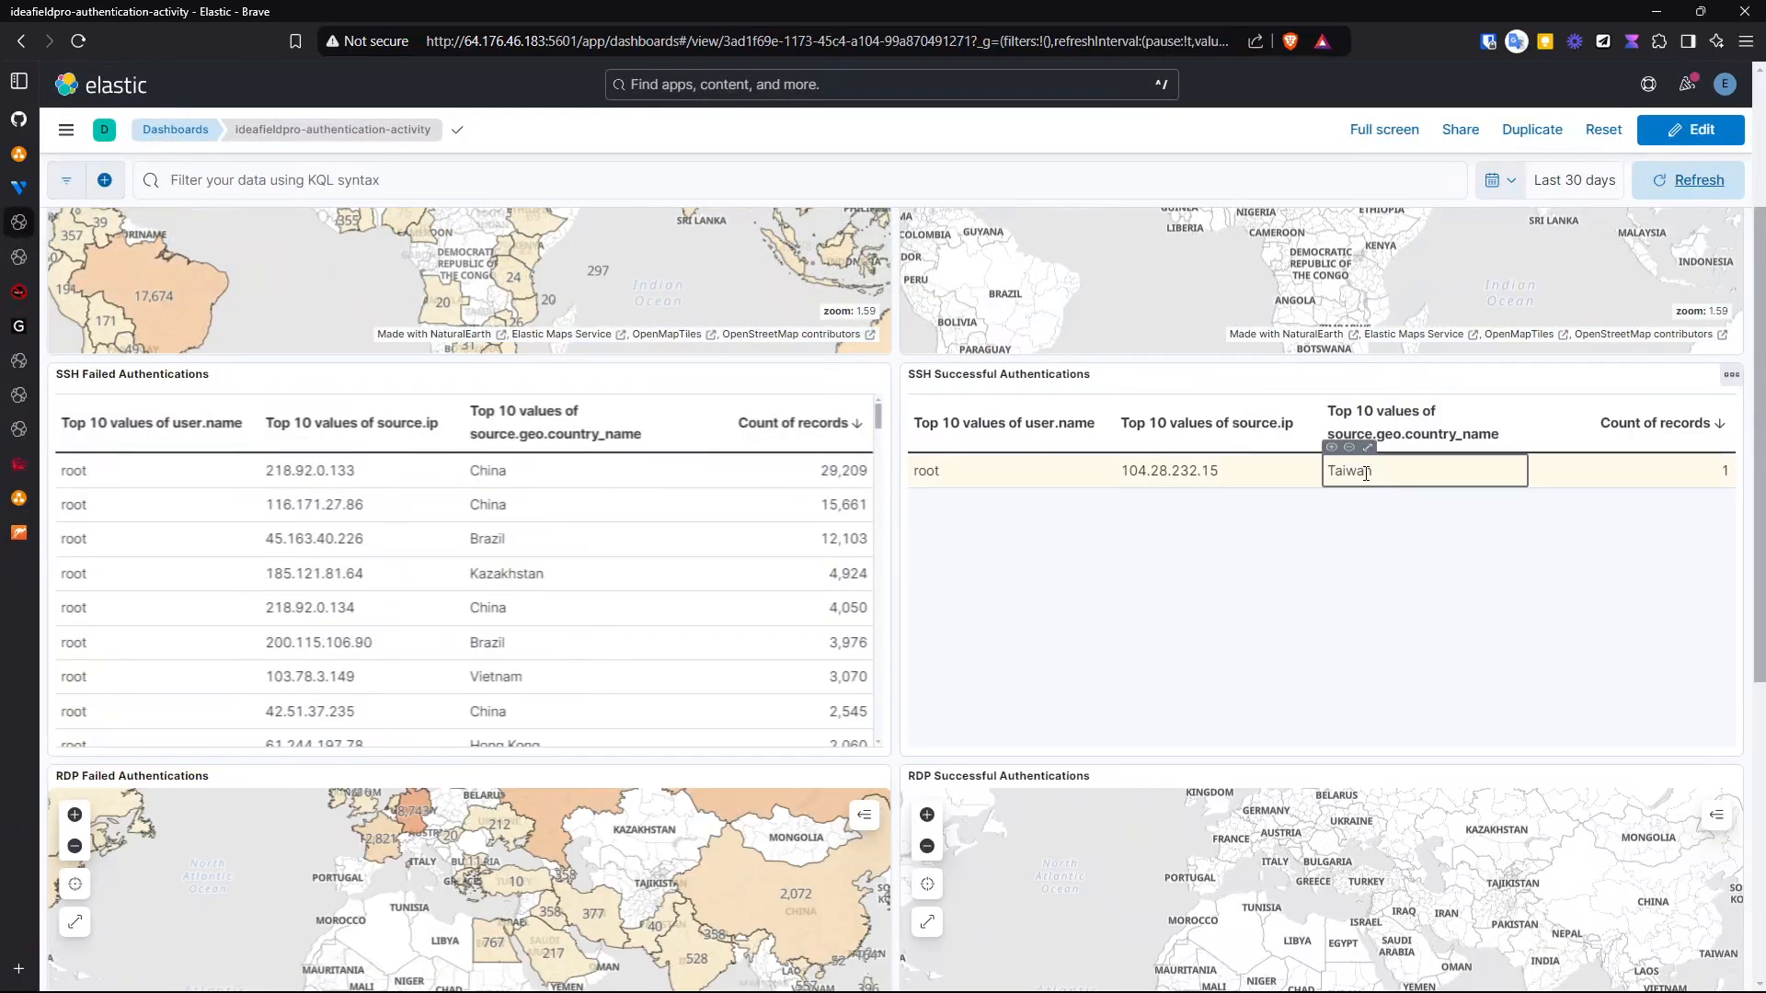
- Review the SSH and RDP failed and successful authentication panels on the dashboard
scroll(897, 538, down, 5)
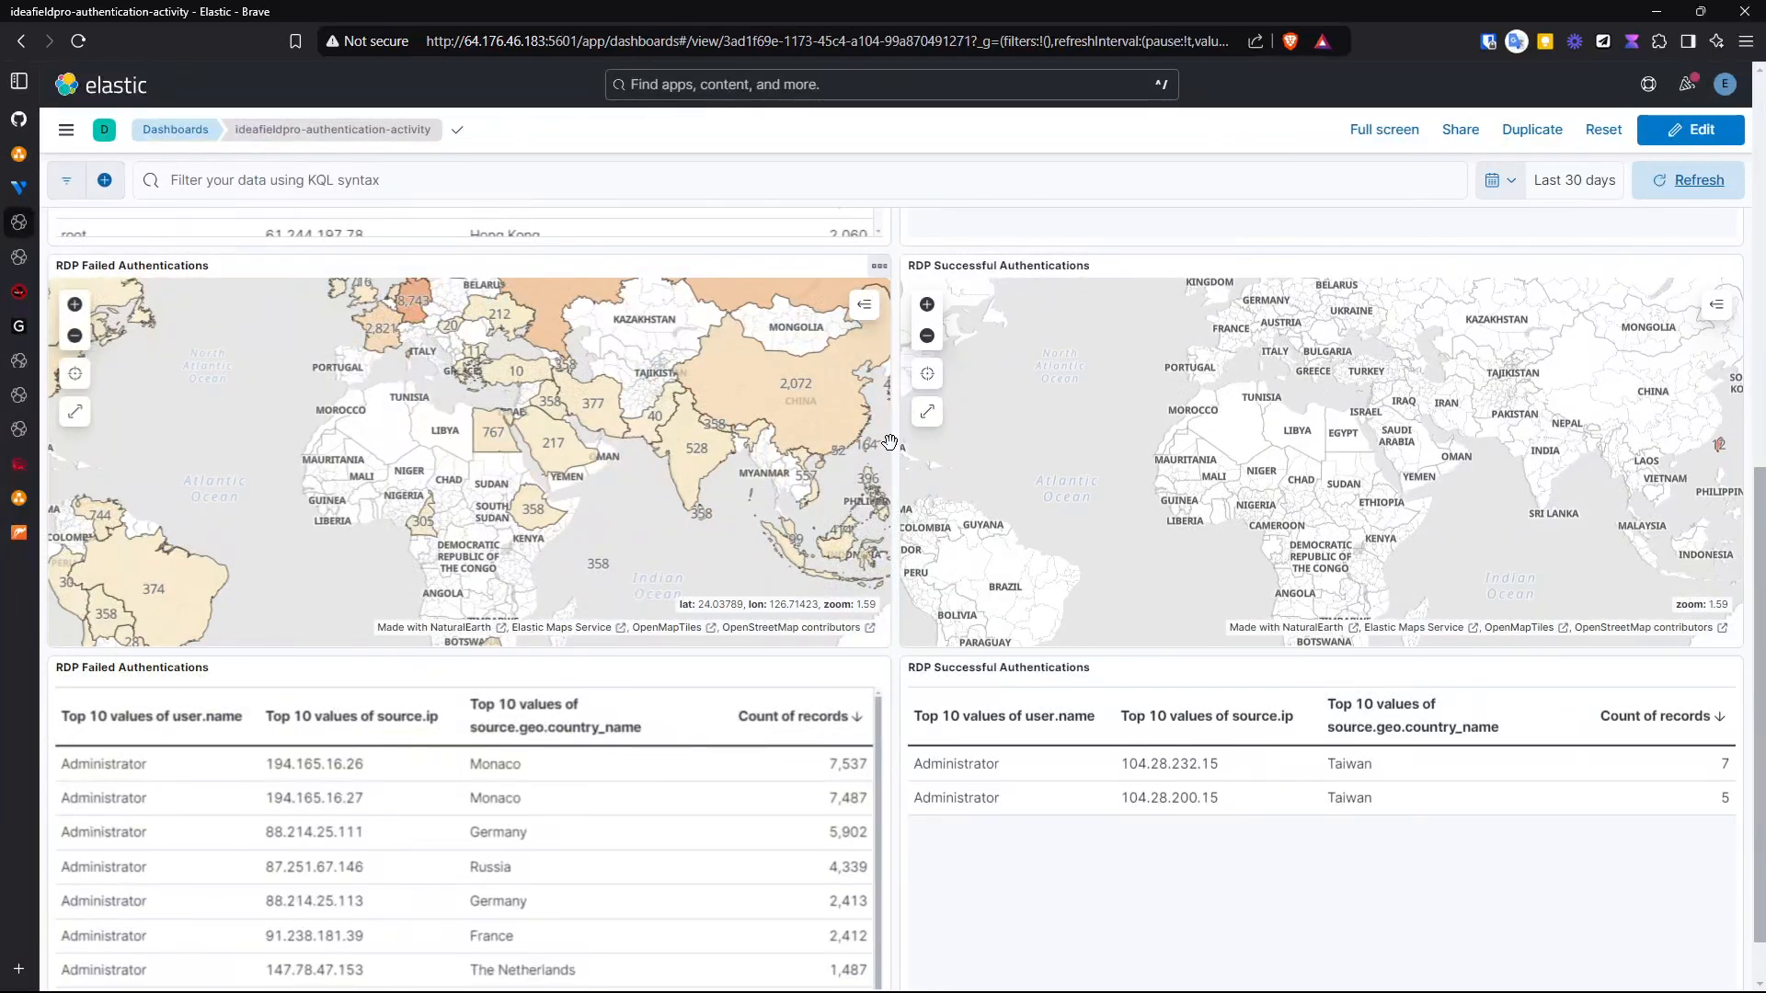
scroll(890, 442, down, 1)
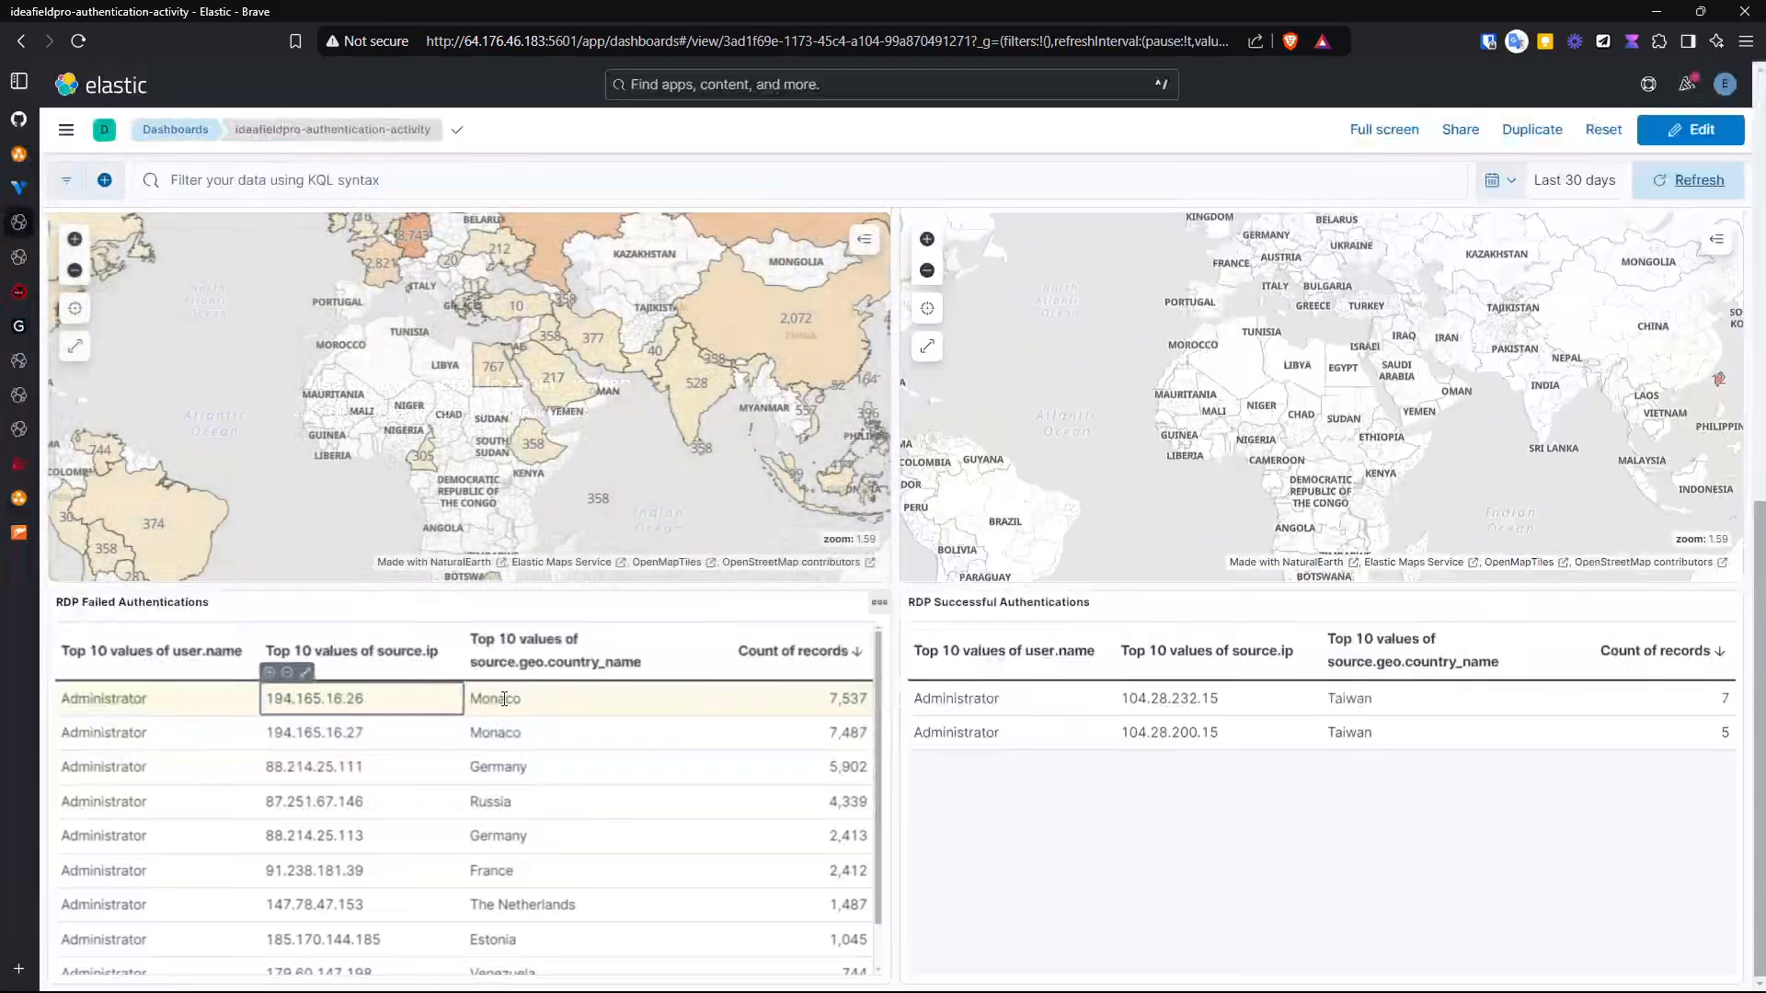
scroll(550, 699, up, 8)
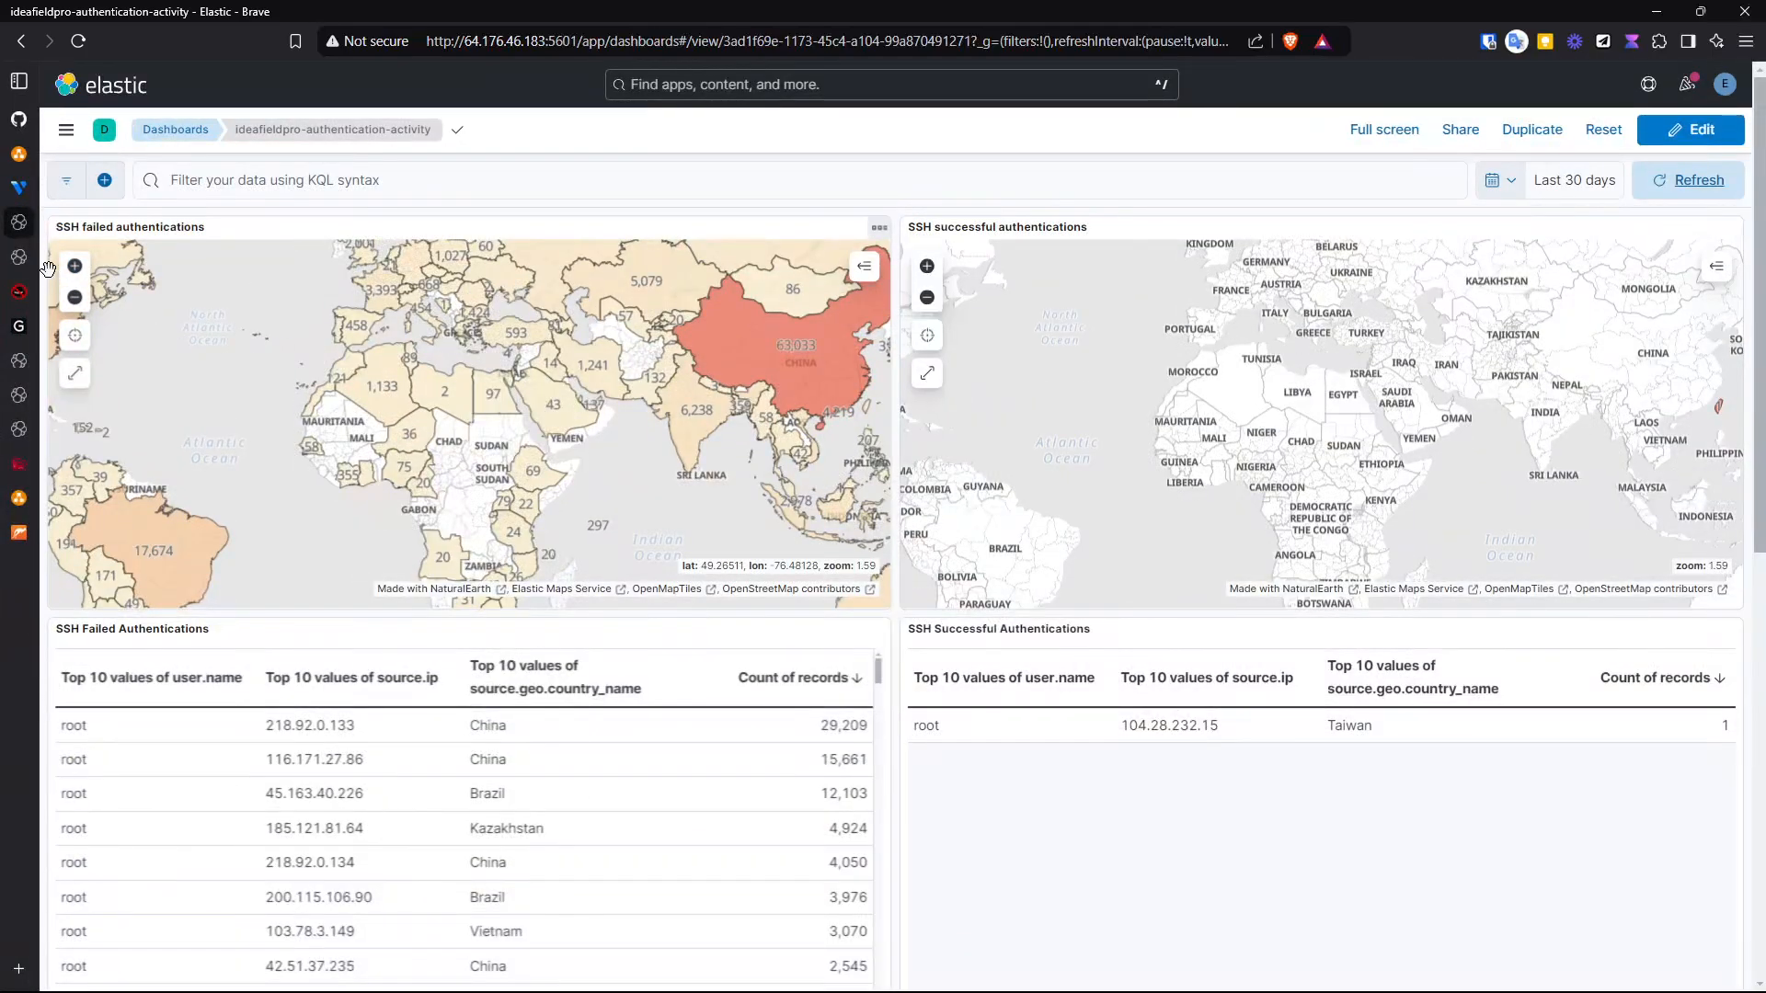
- Check the reputation pages for IP 116.171.27.86 on AbuseIPDB and GreyNoise
mouse_move(18, 297)
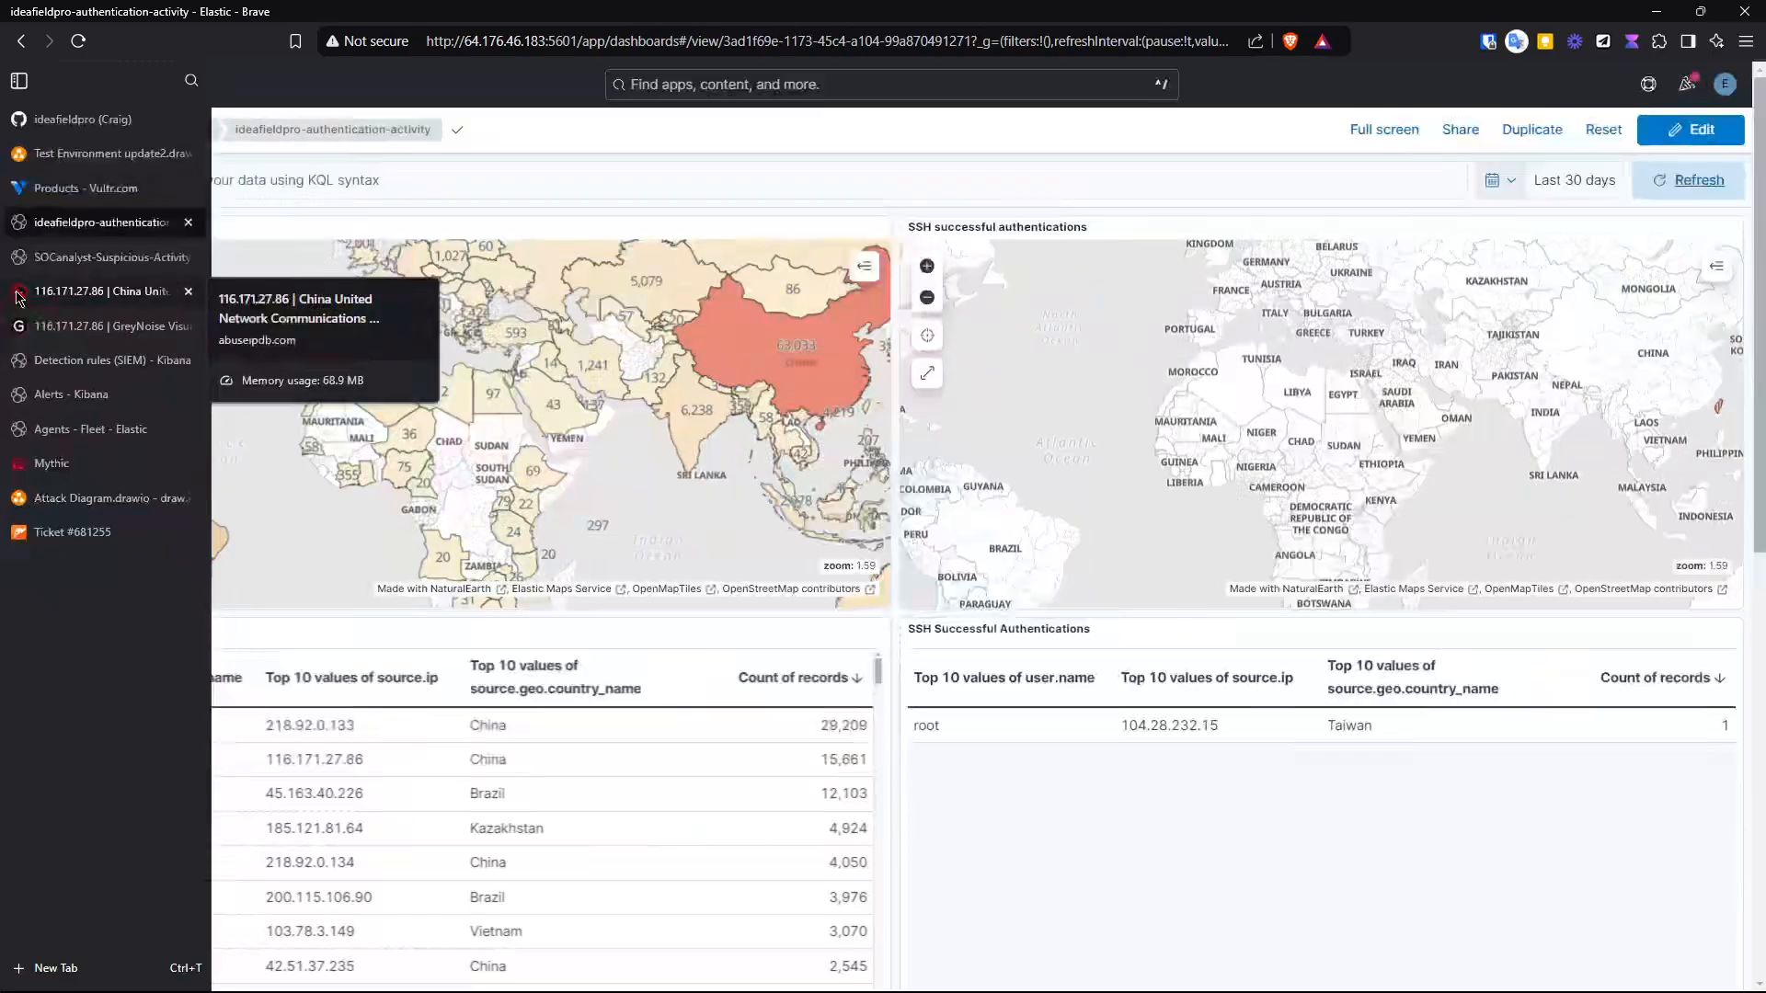
click(18, 297)
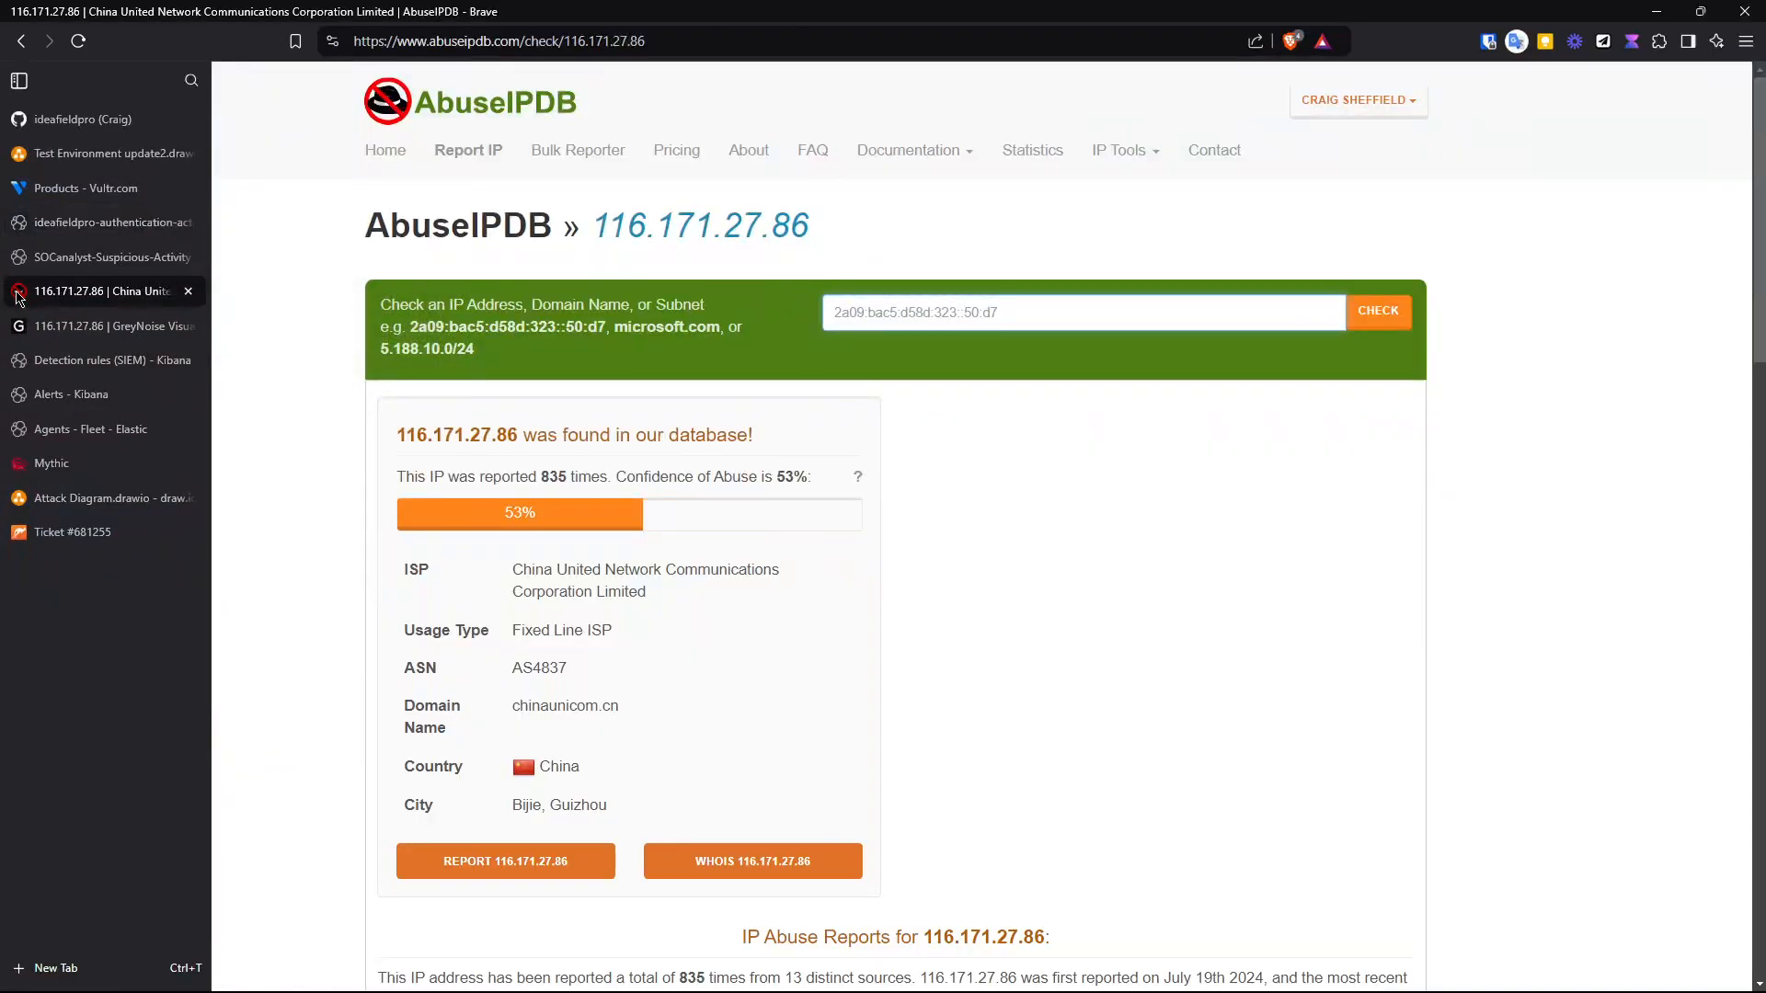
click(26, 327)
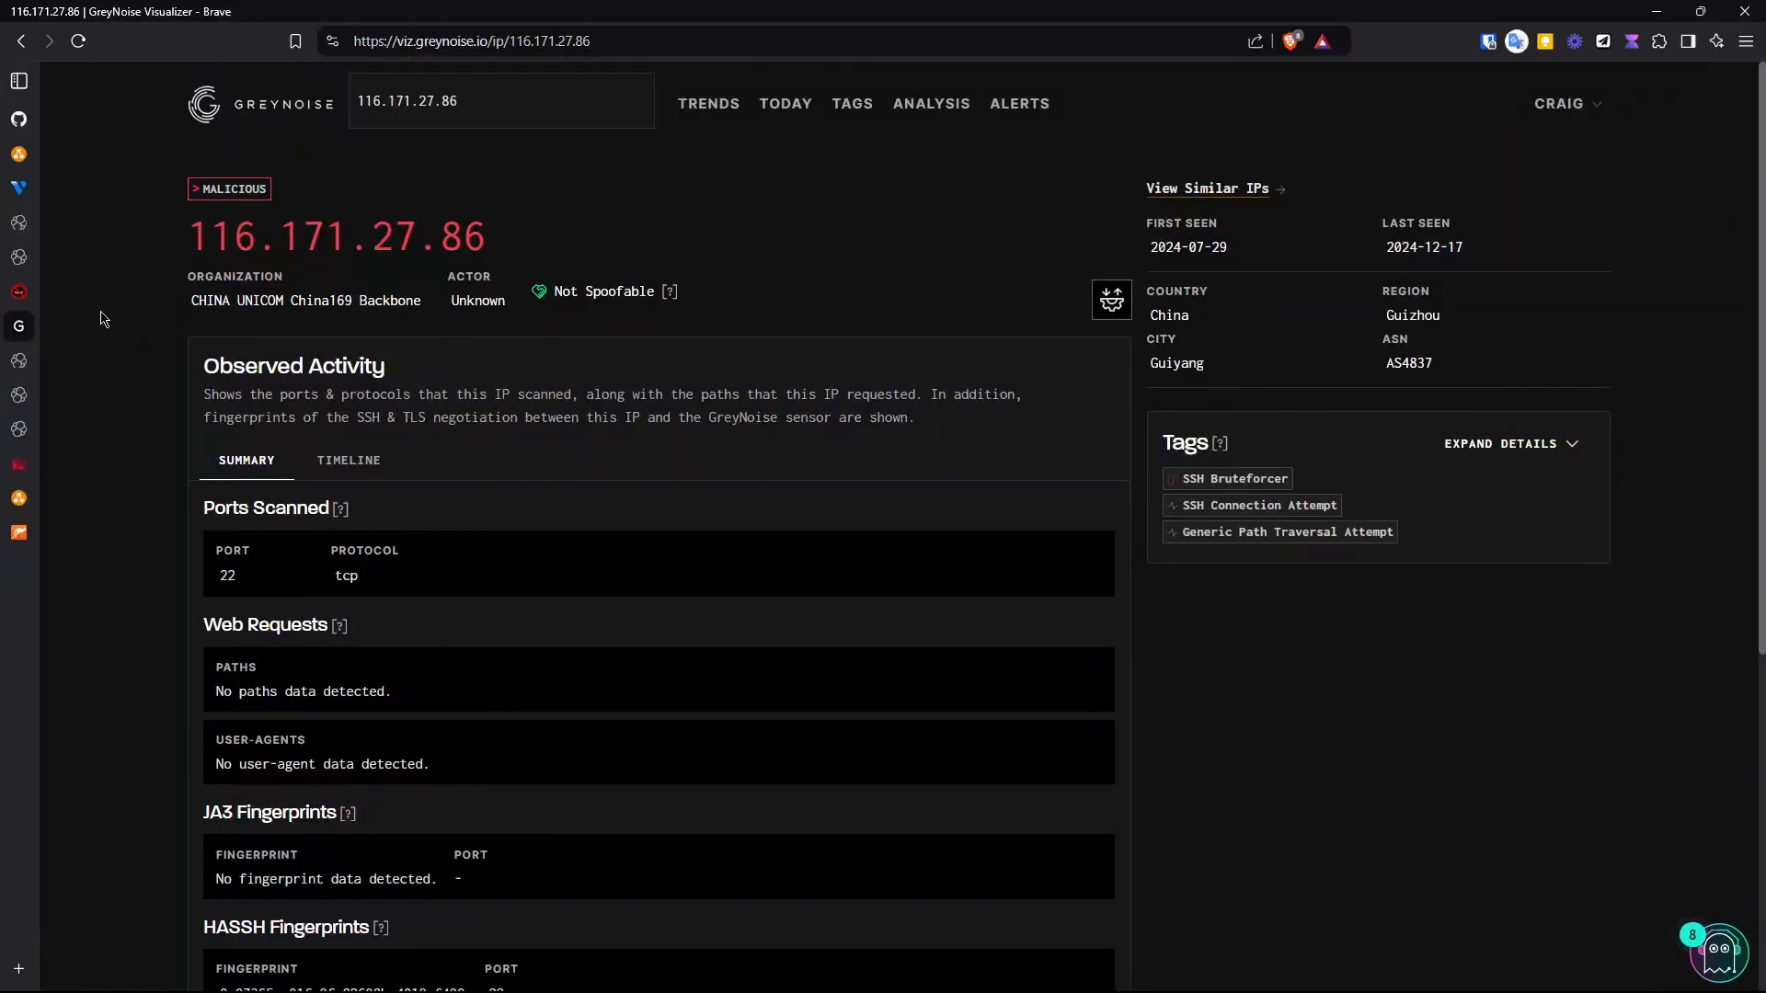
- Open the SOCanalyst-Suspicious-Activity dashboard and examine the process-initiated network connections table
click(28, 260)
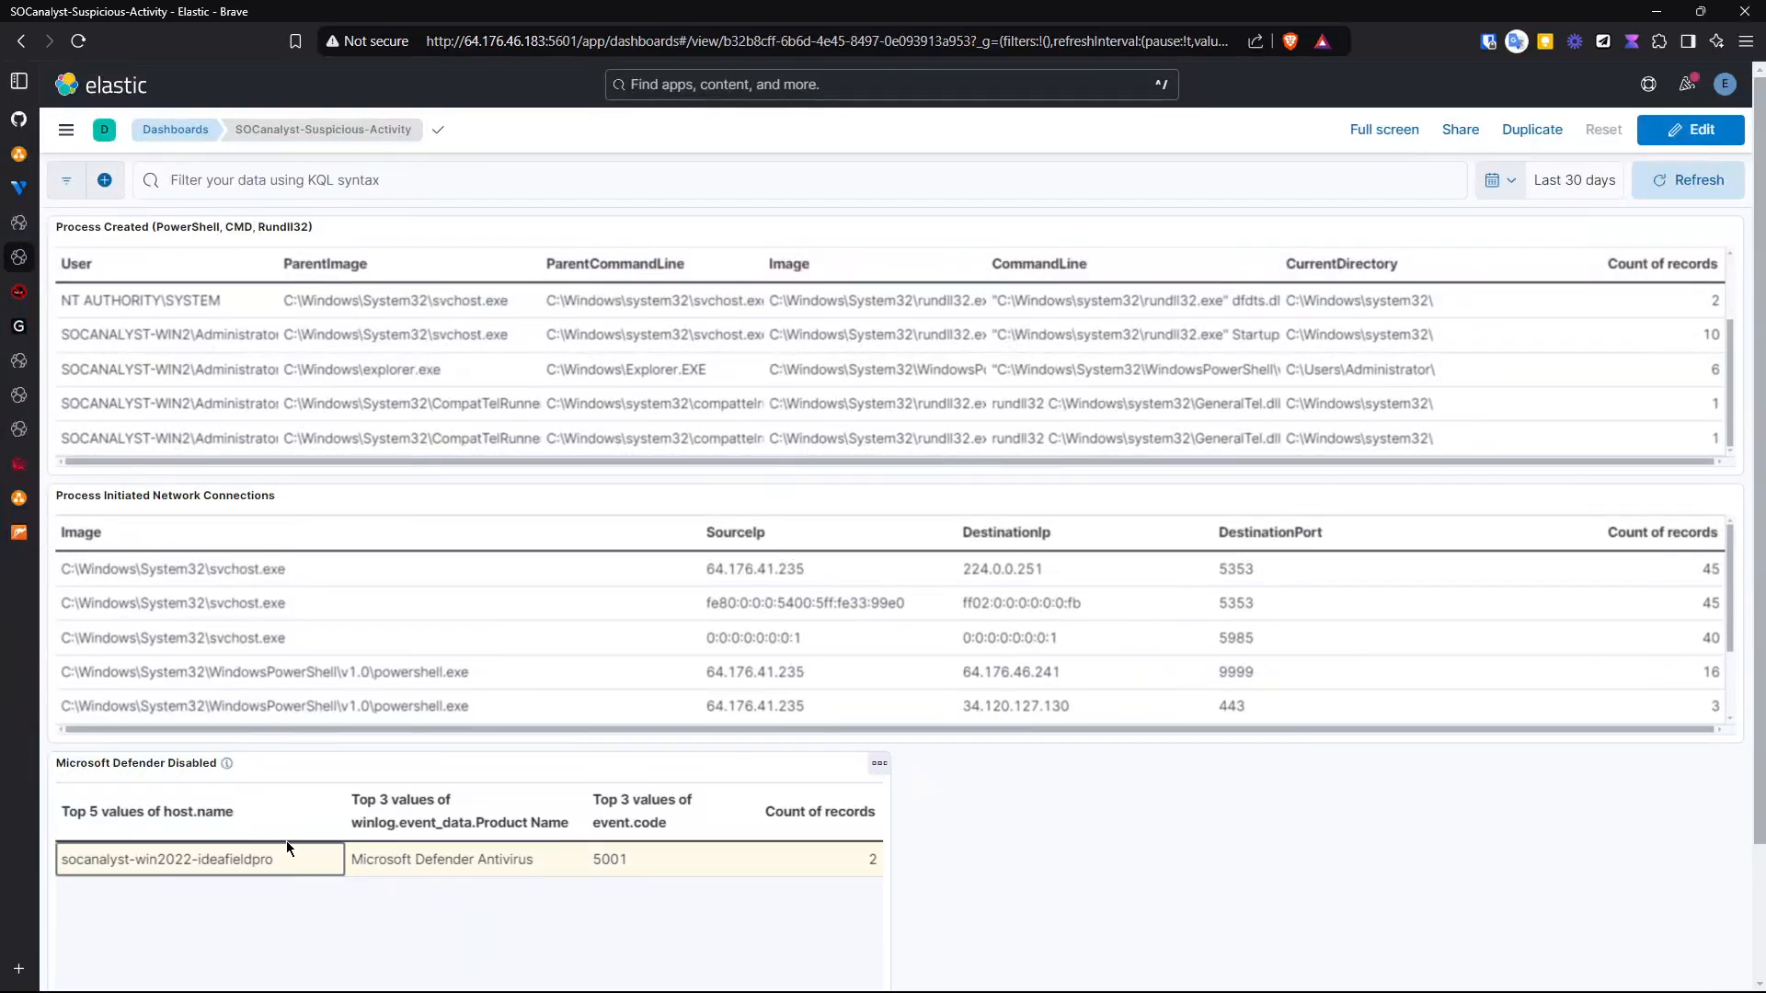
mouse_move(180, 757)
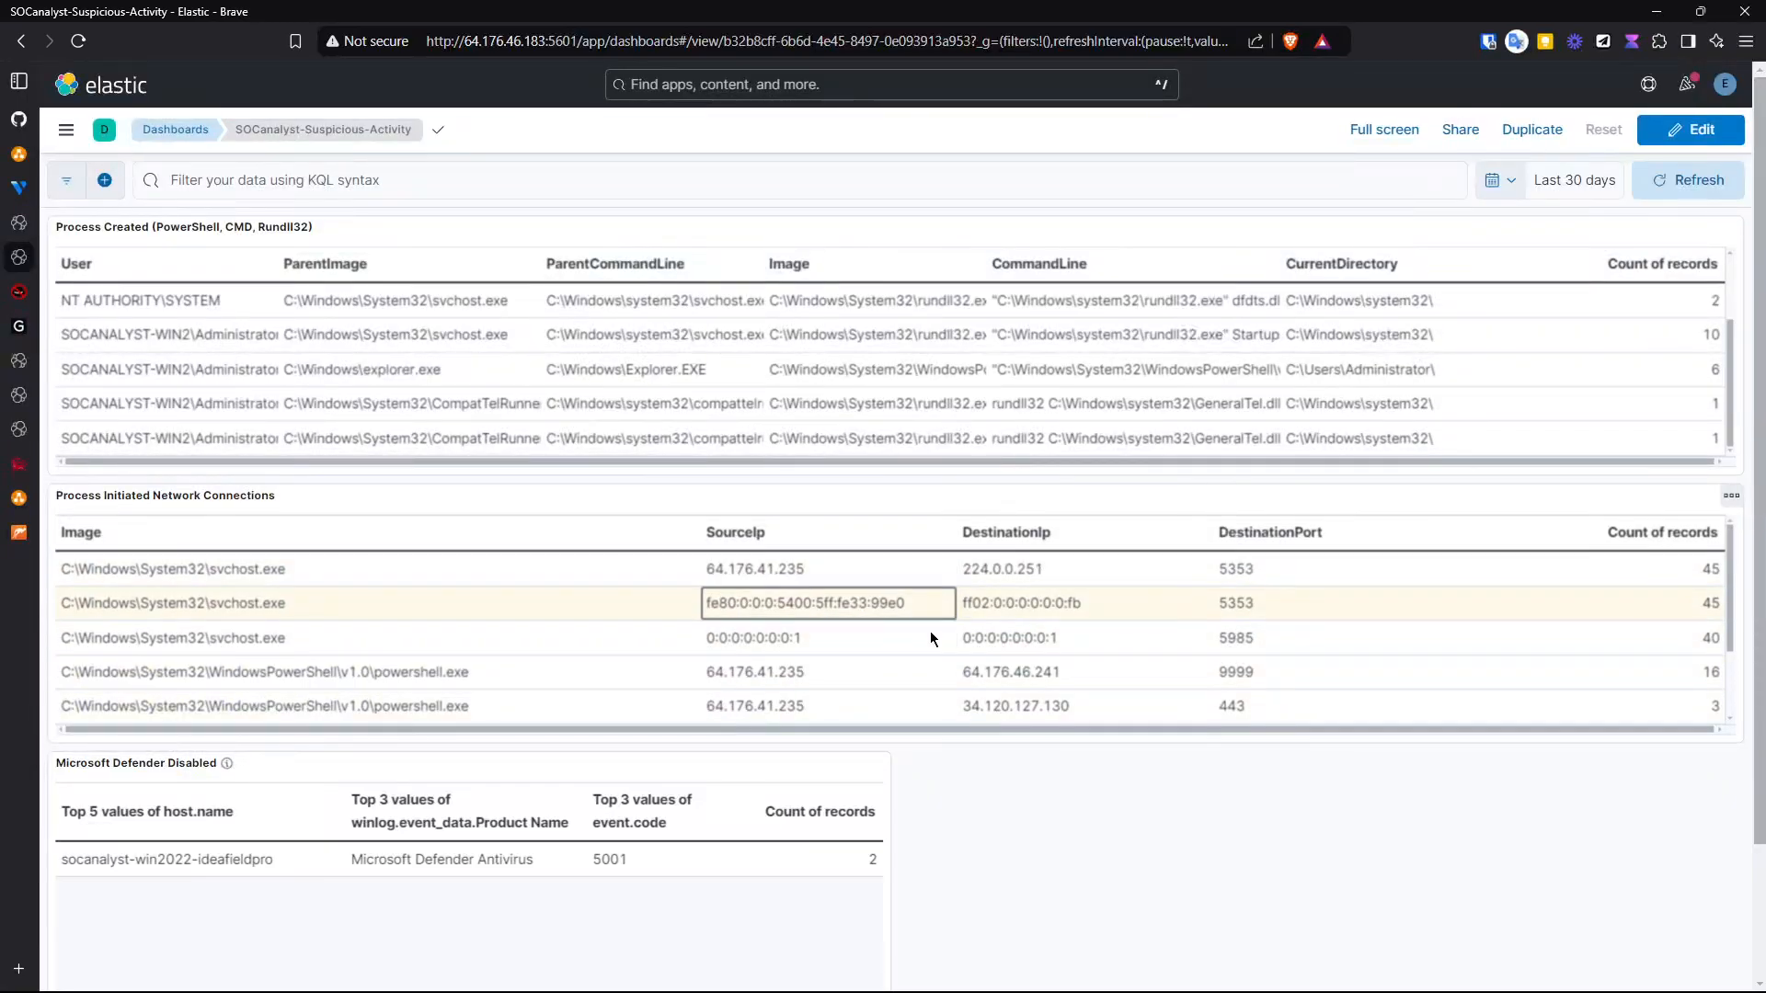
scroll(454, 647, down, 1)
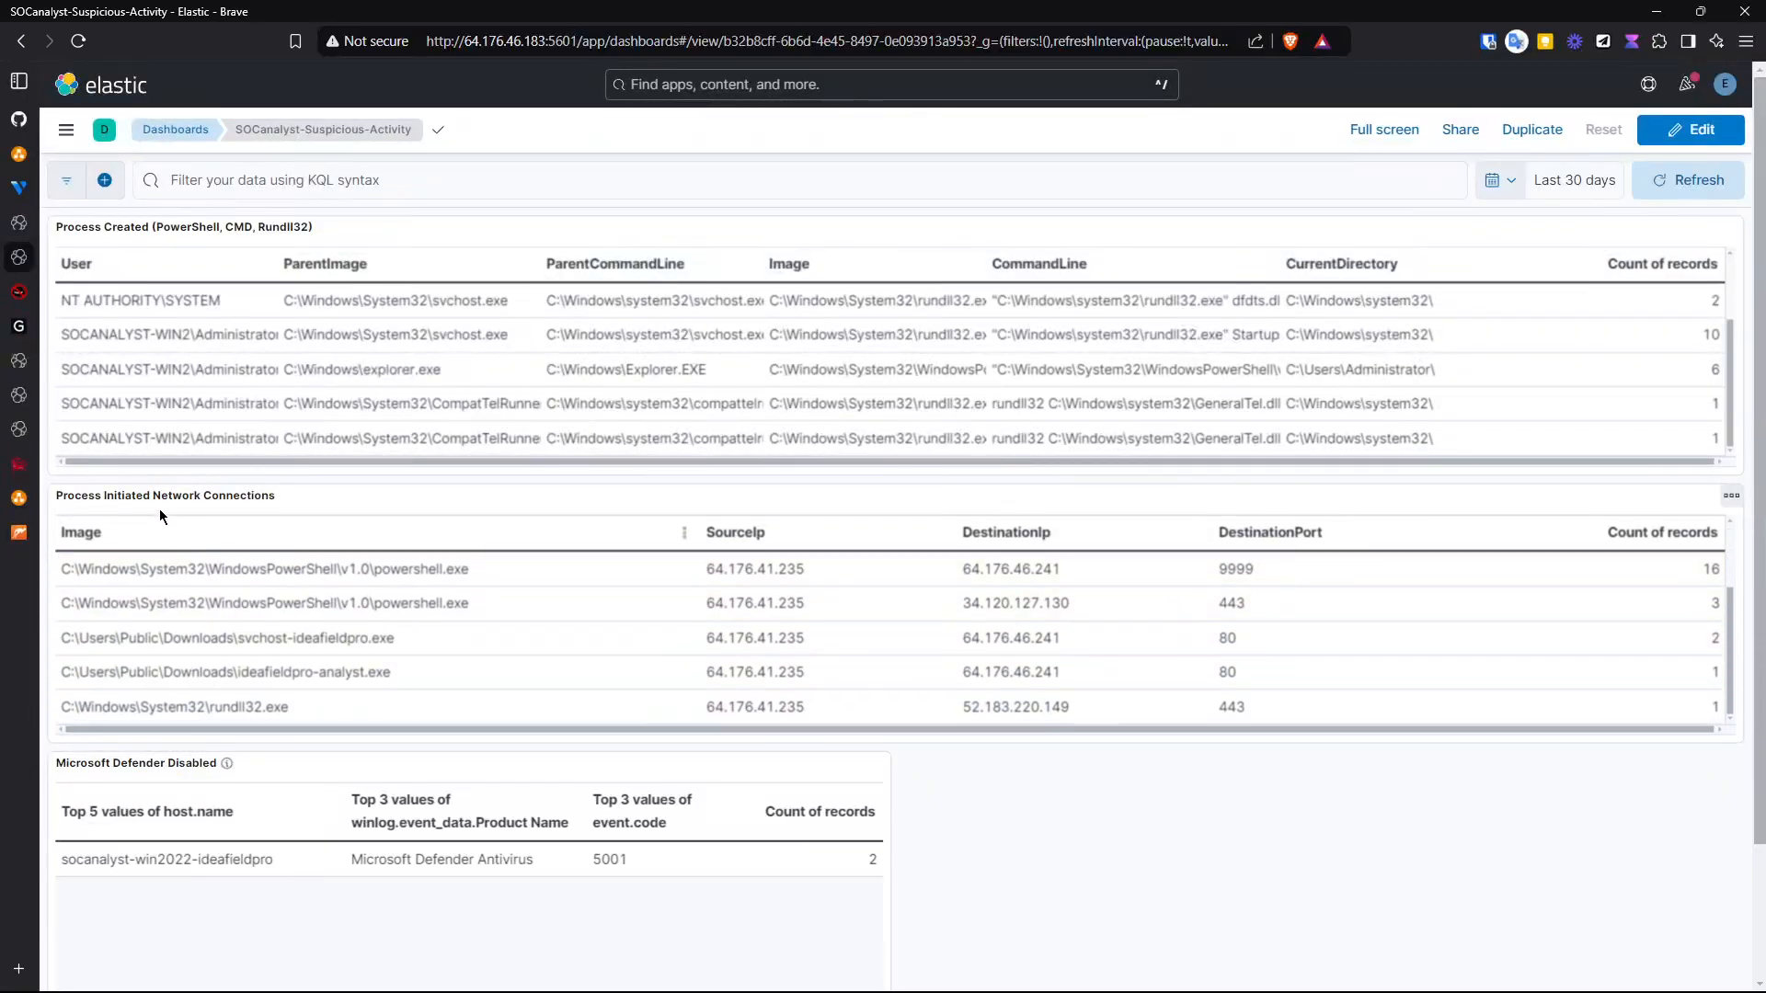
mouse_move(466, 681)
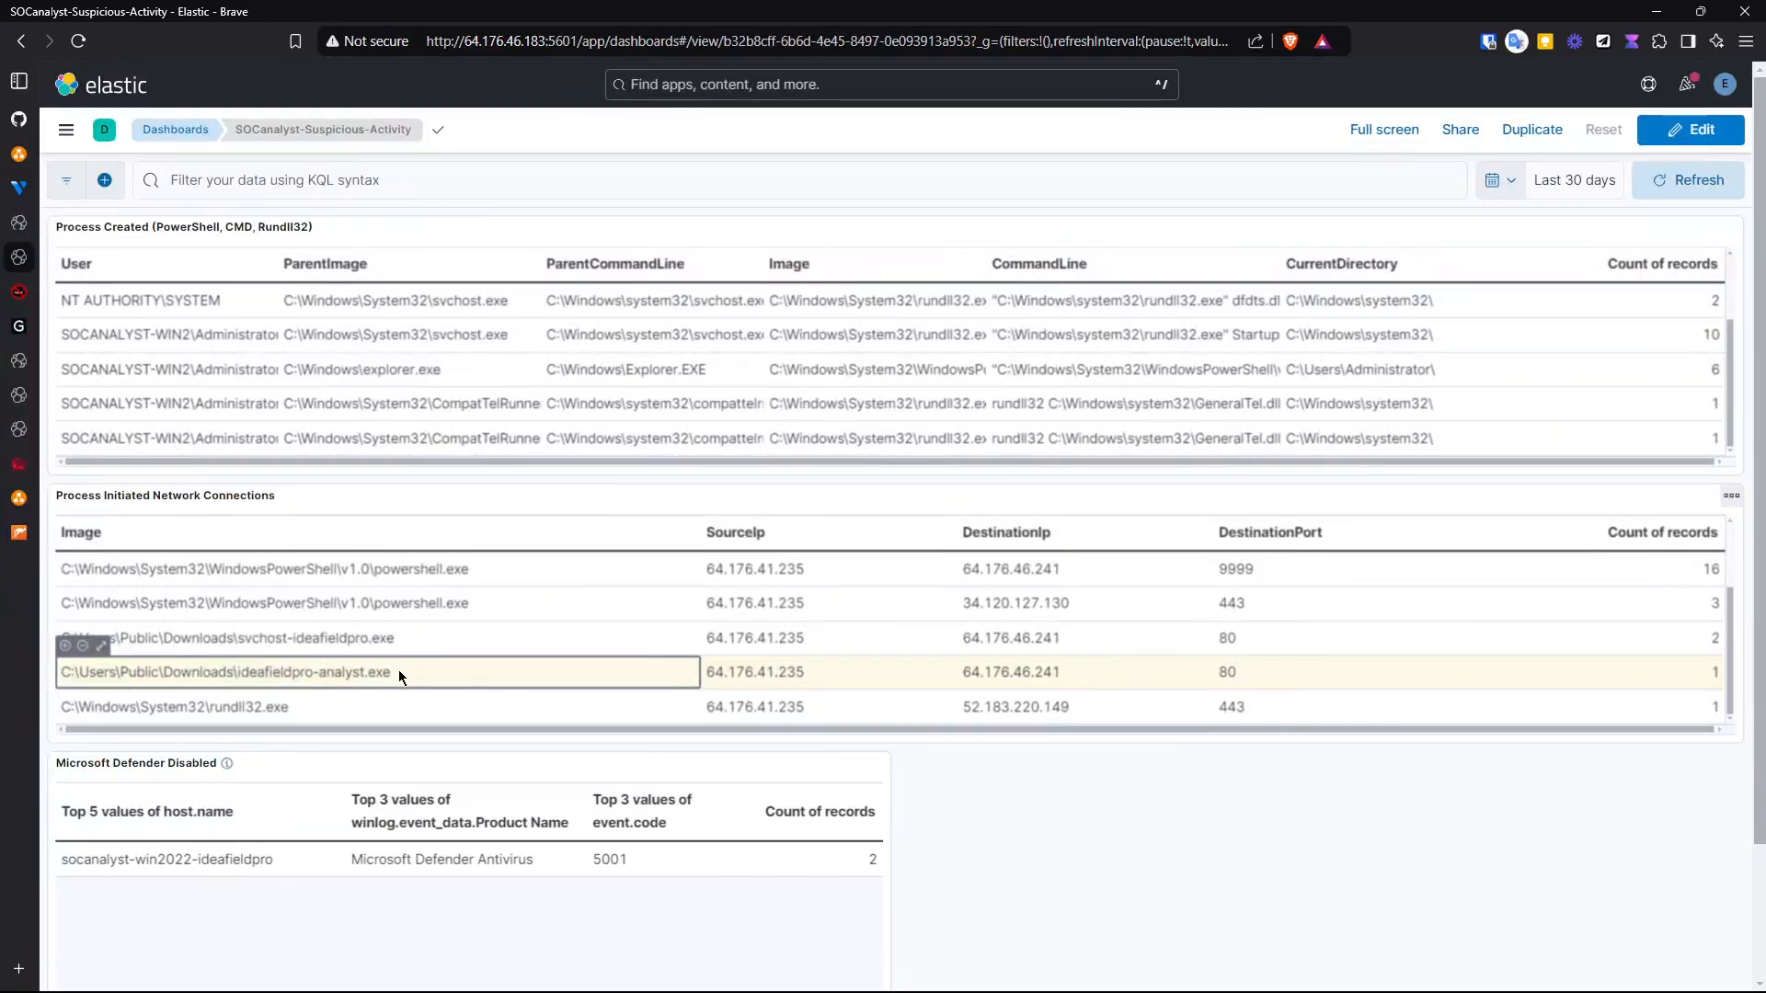
drag(392, 671, 237, 670)
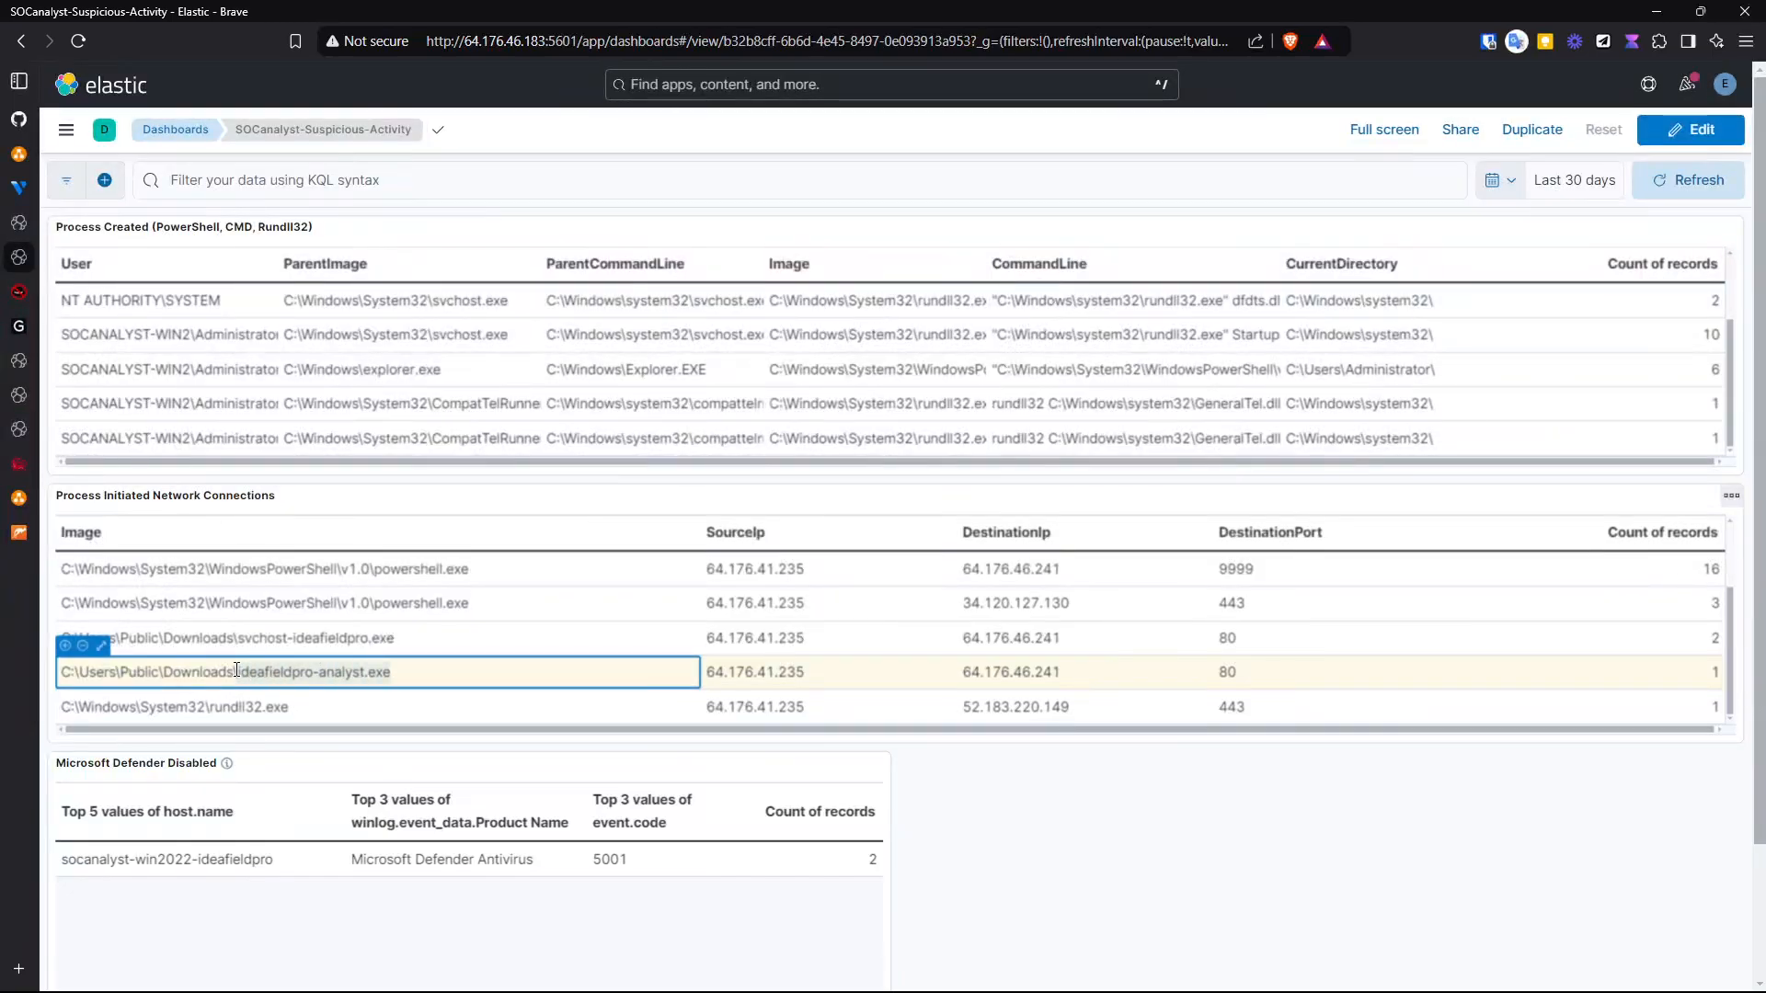
- Open the SSH brute force detection rule and review its definition, schedule, actions and generated alerts
click(19, 360)
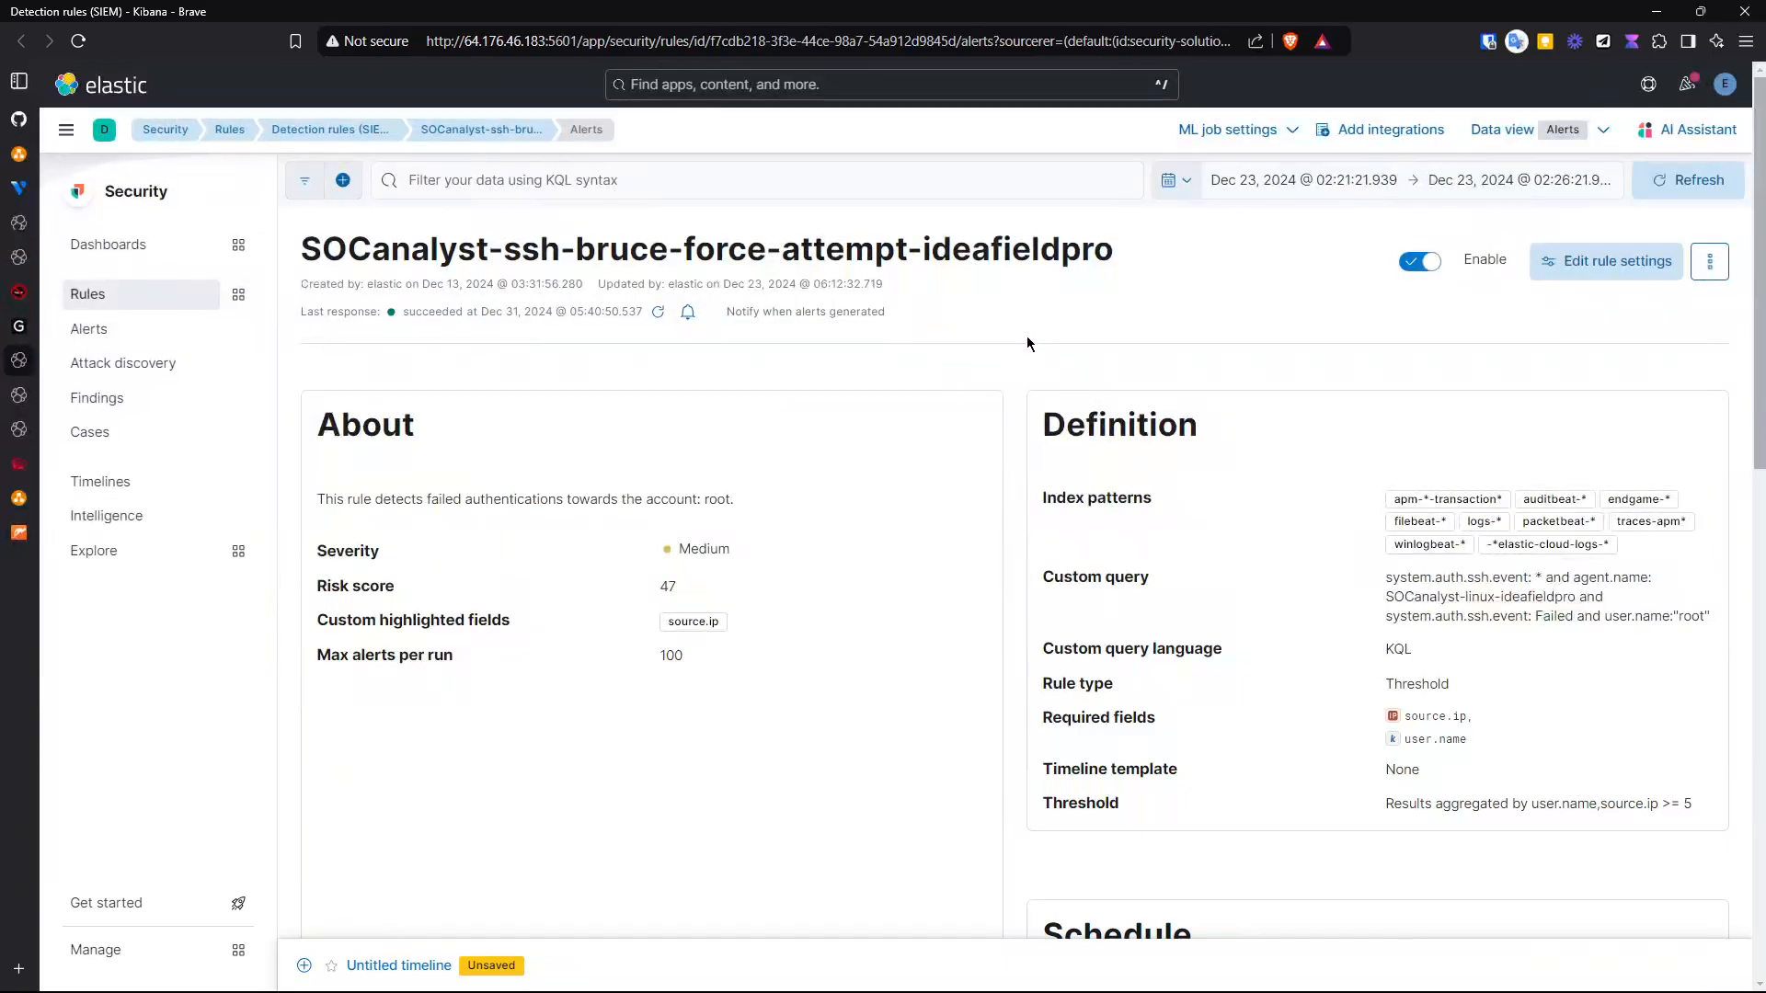
scroll(1010, 392, down, 3)
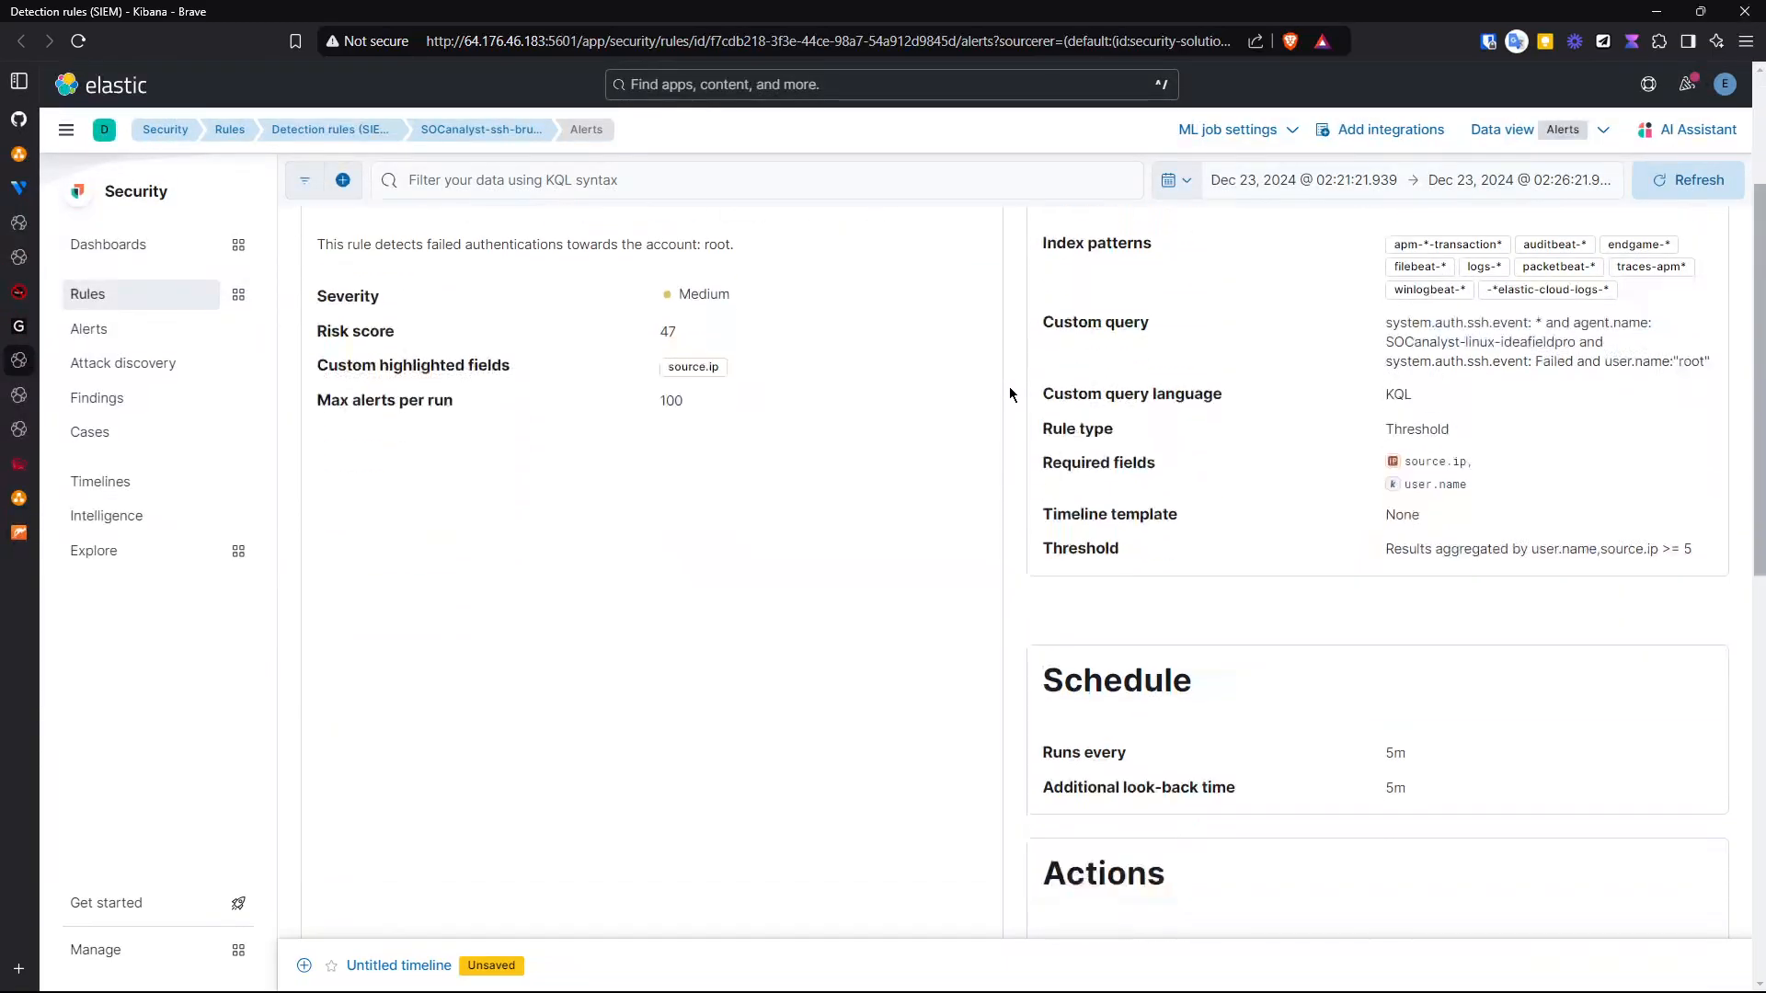
scroll(1009, 394, down, 3)
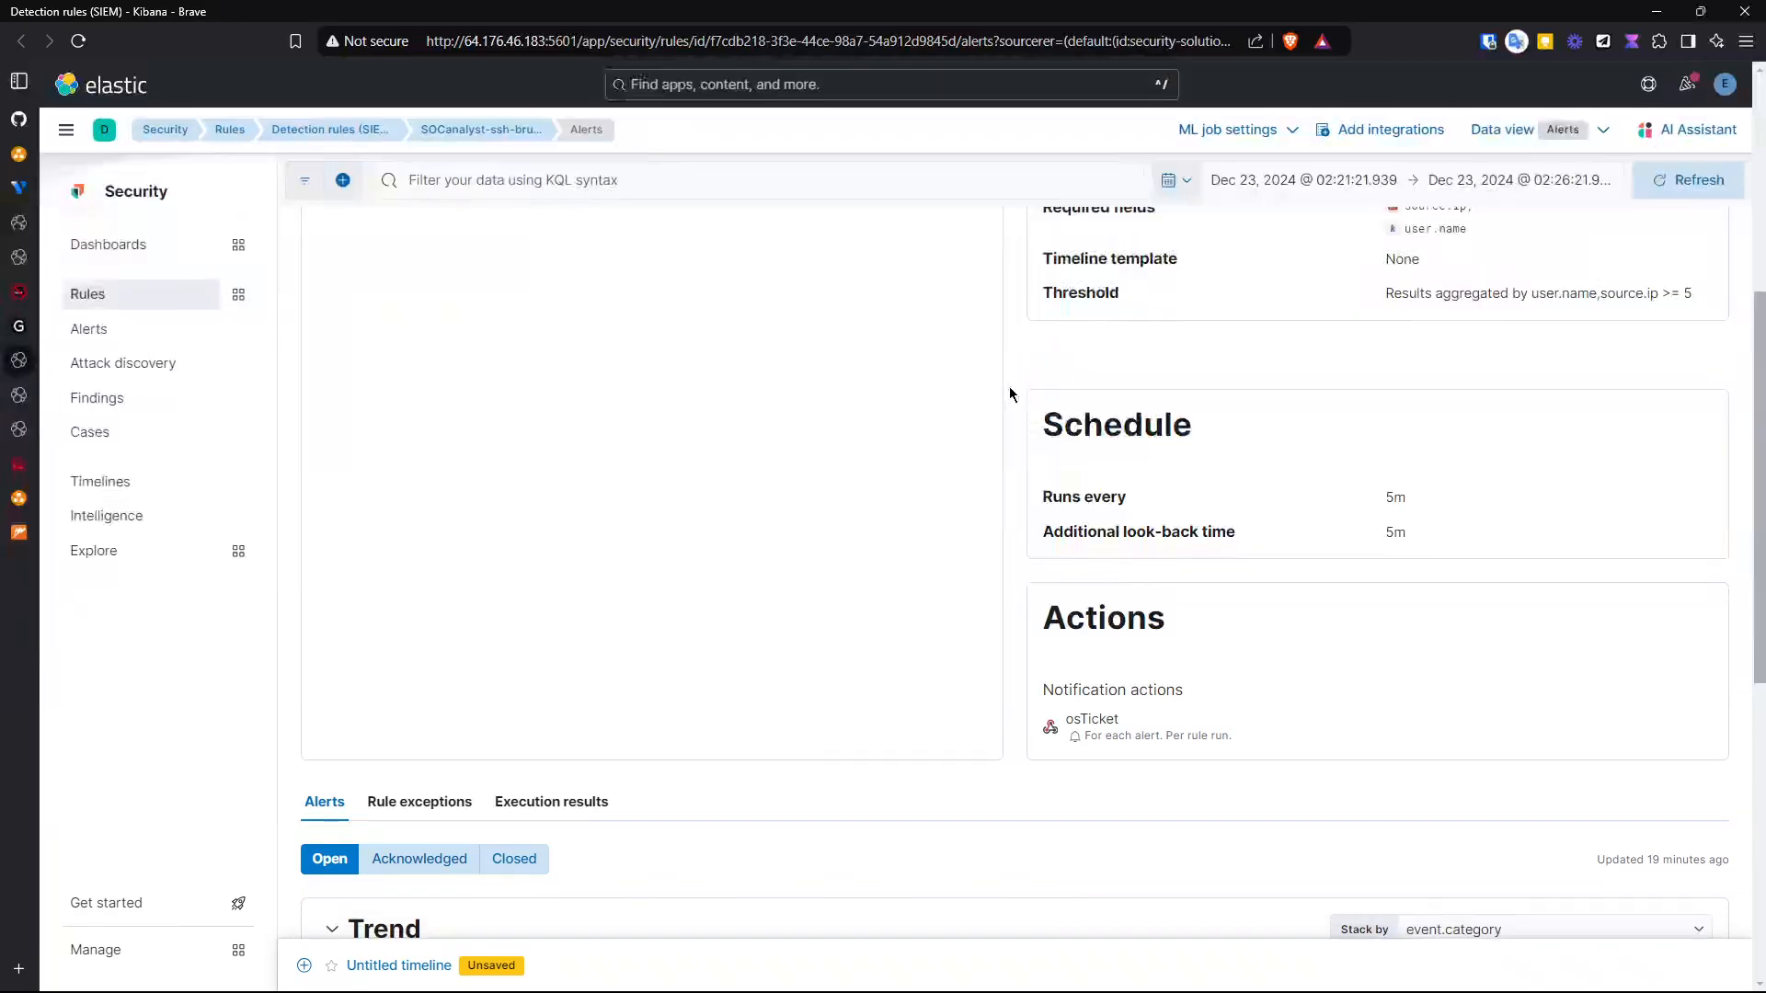
scroll(1009, 394, down, 3)
scroll(1009, 393, down, 3)
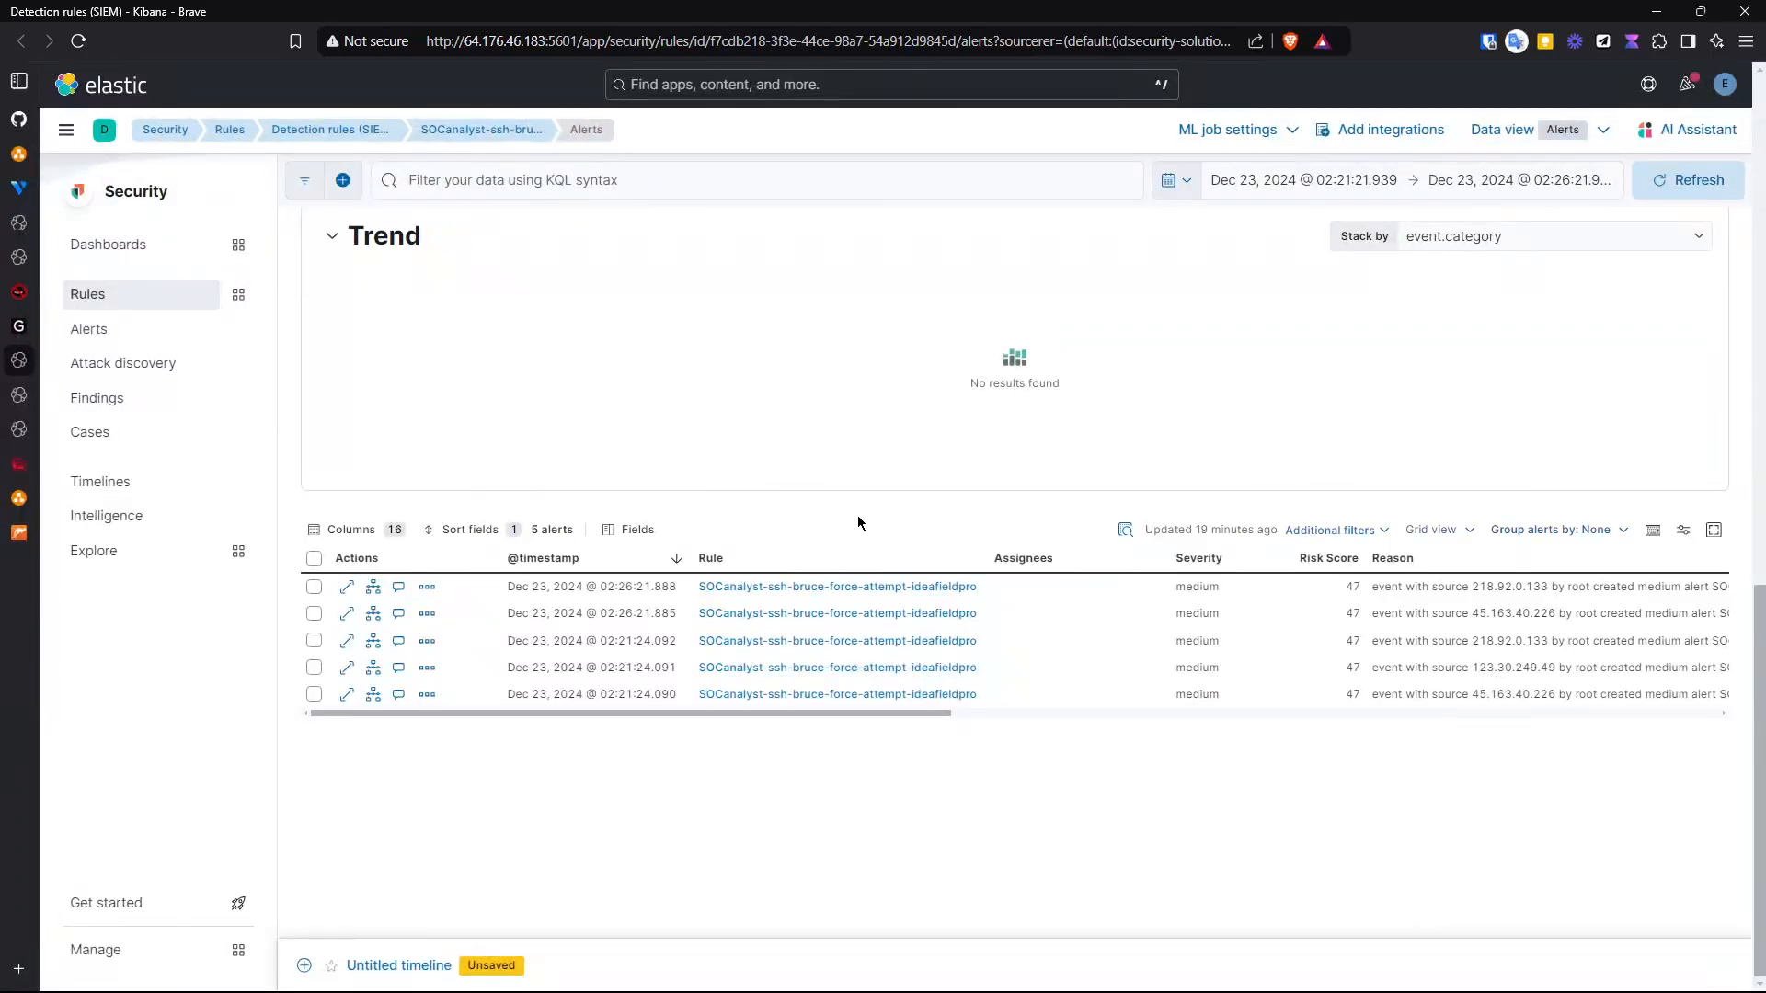
scroll(857, 515, up, 10)
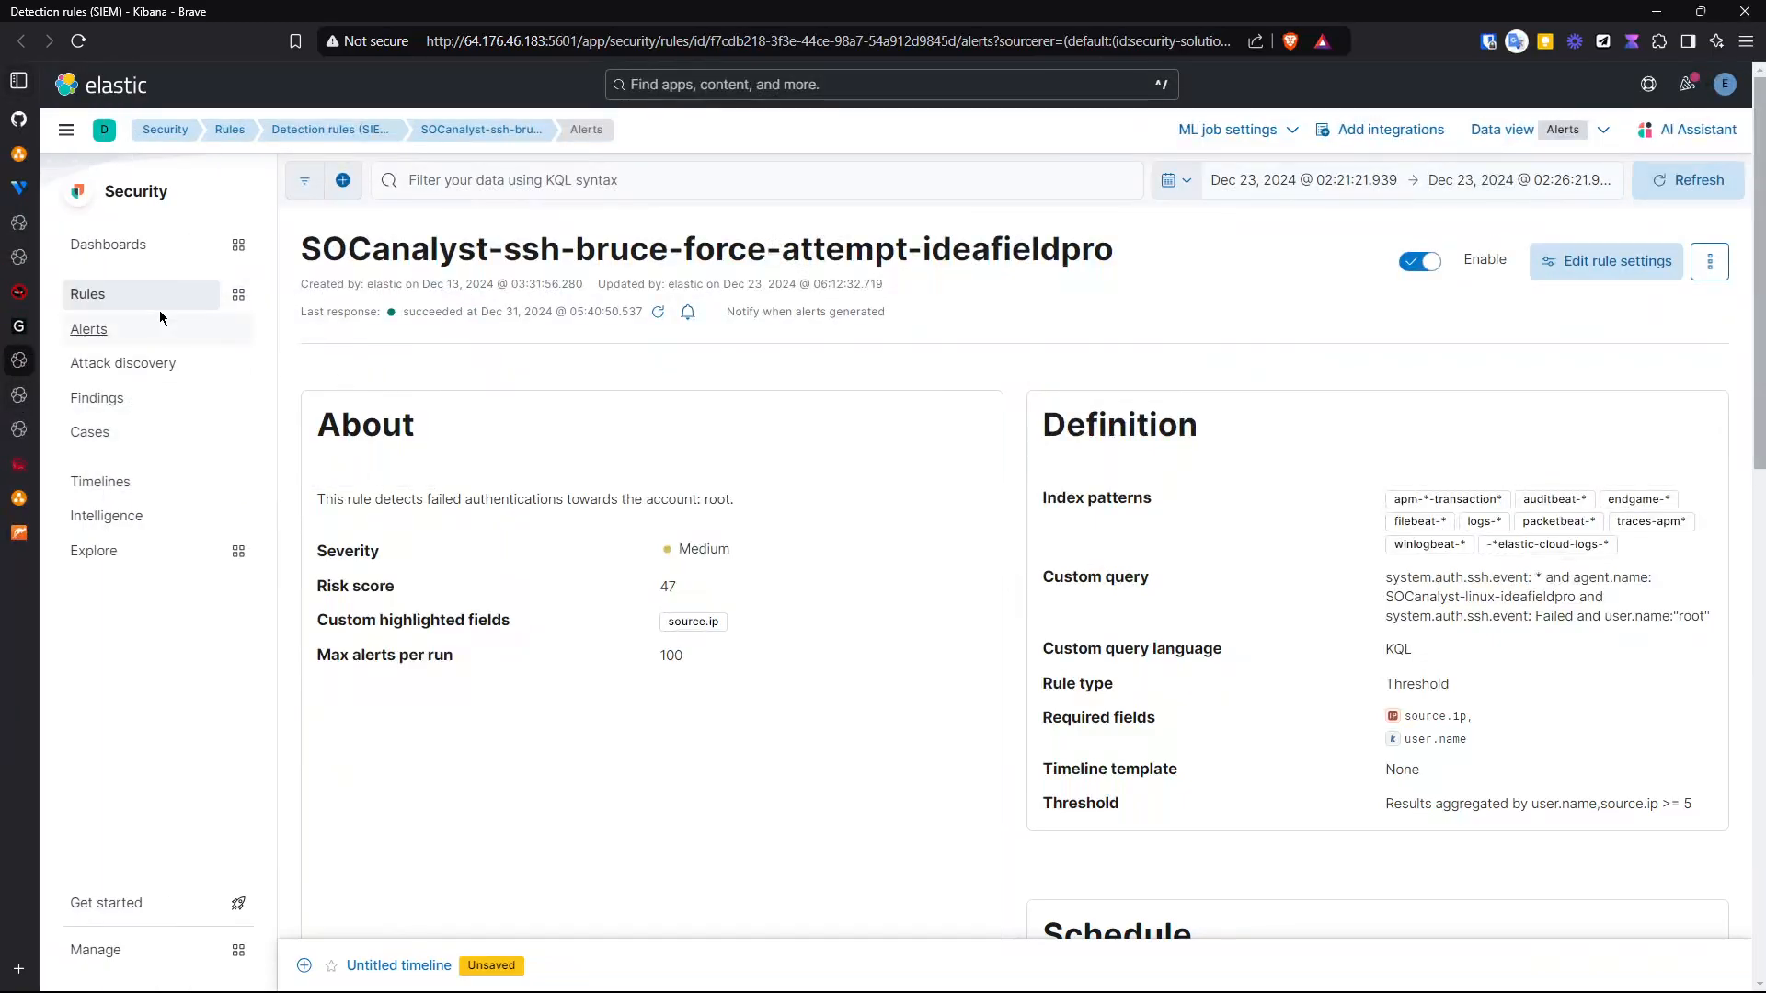
- Review the Security alerts grouped by rule name, then open the Fleet agents list
click(71, 395)
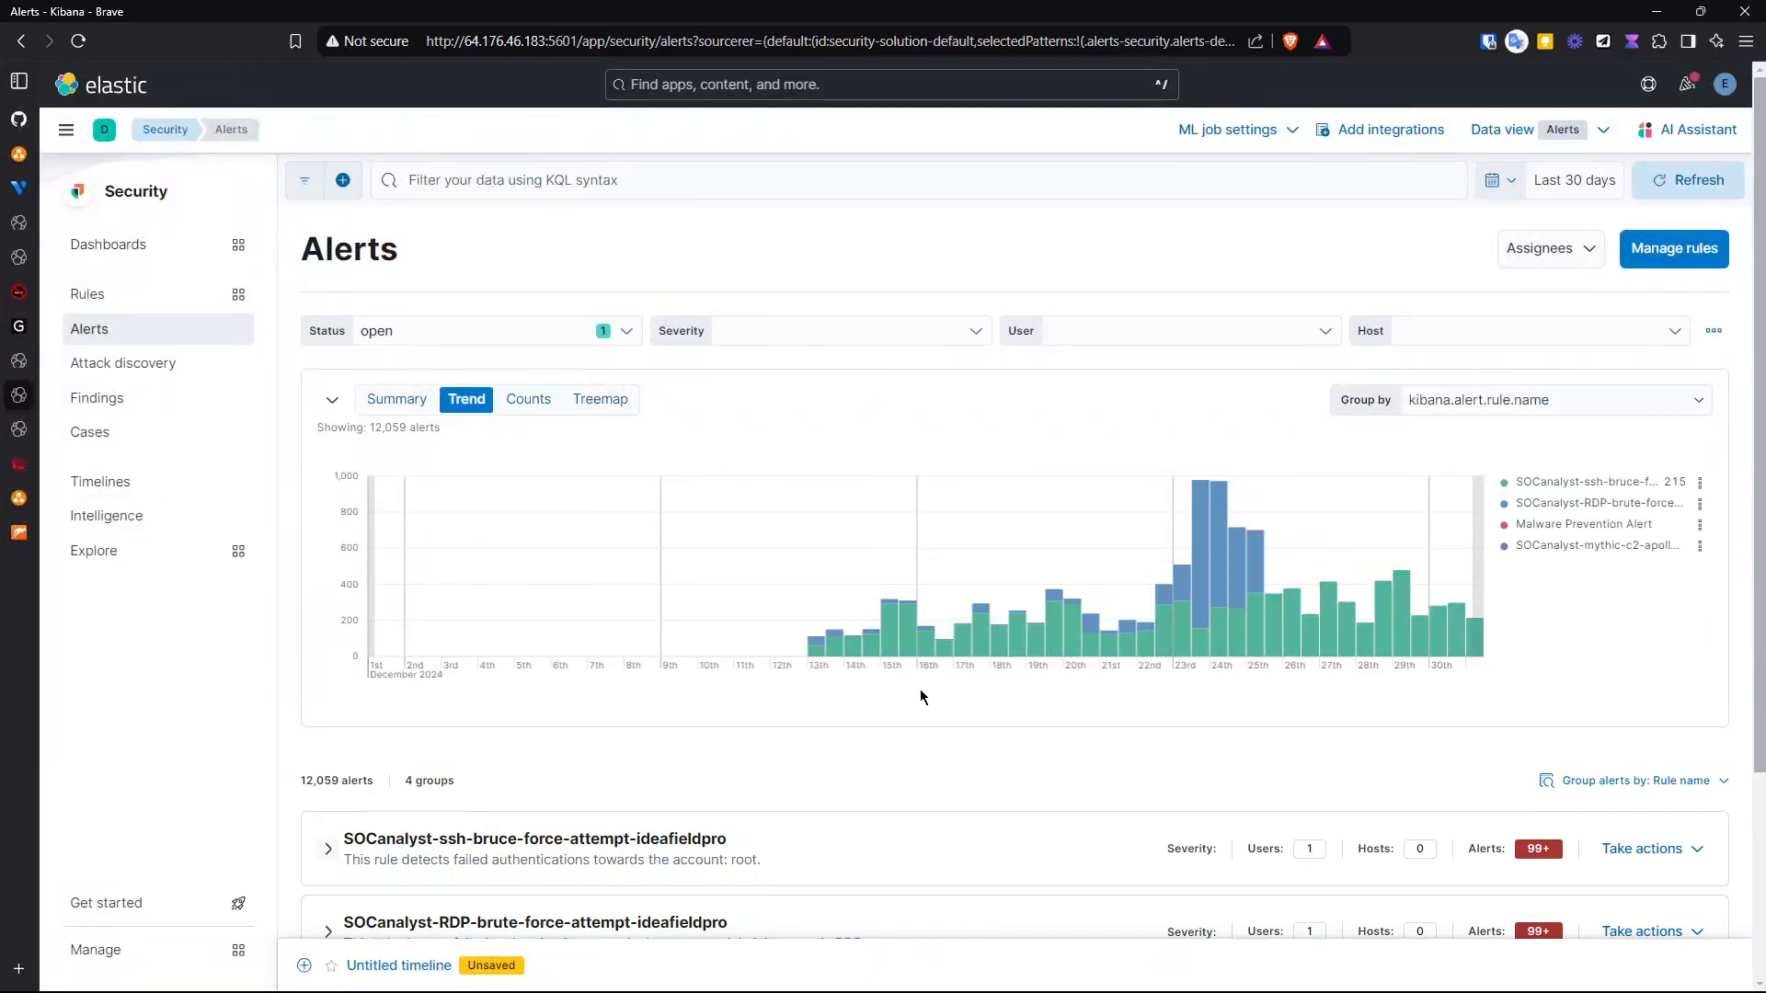
scroll(920, 688, down, 3)
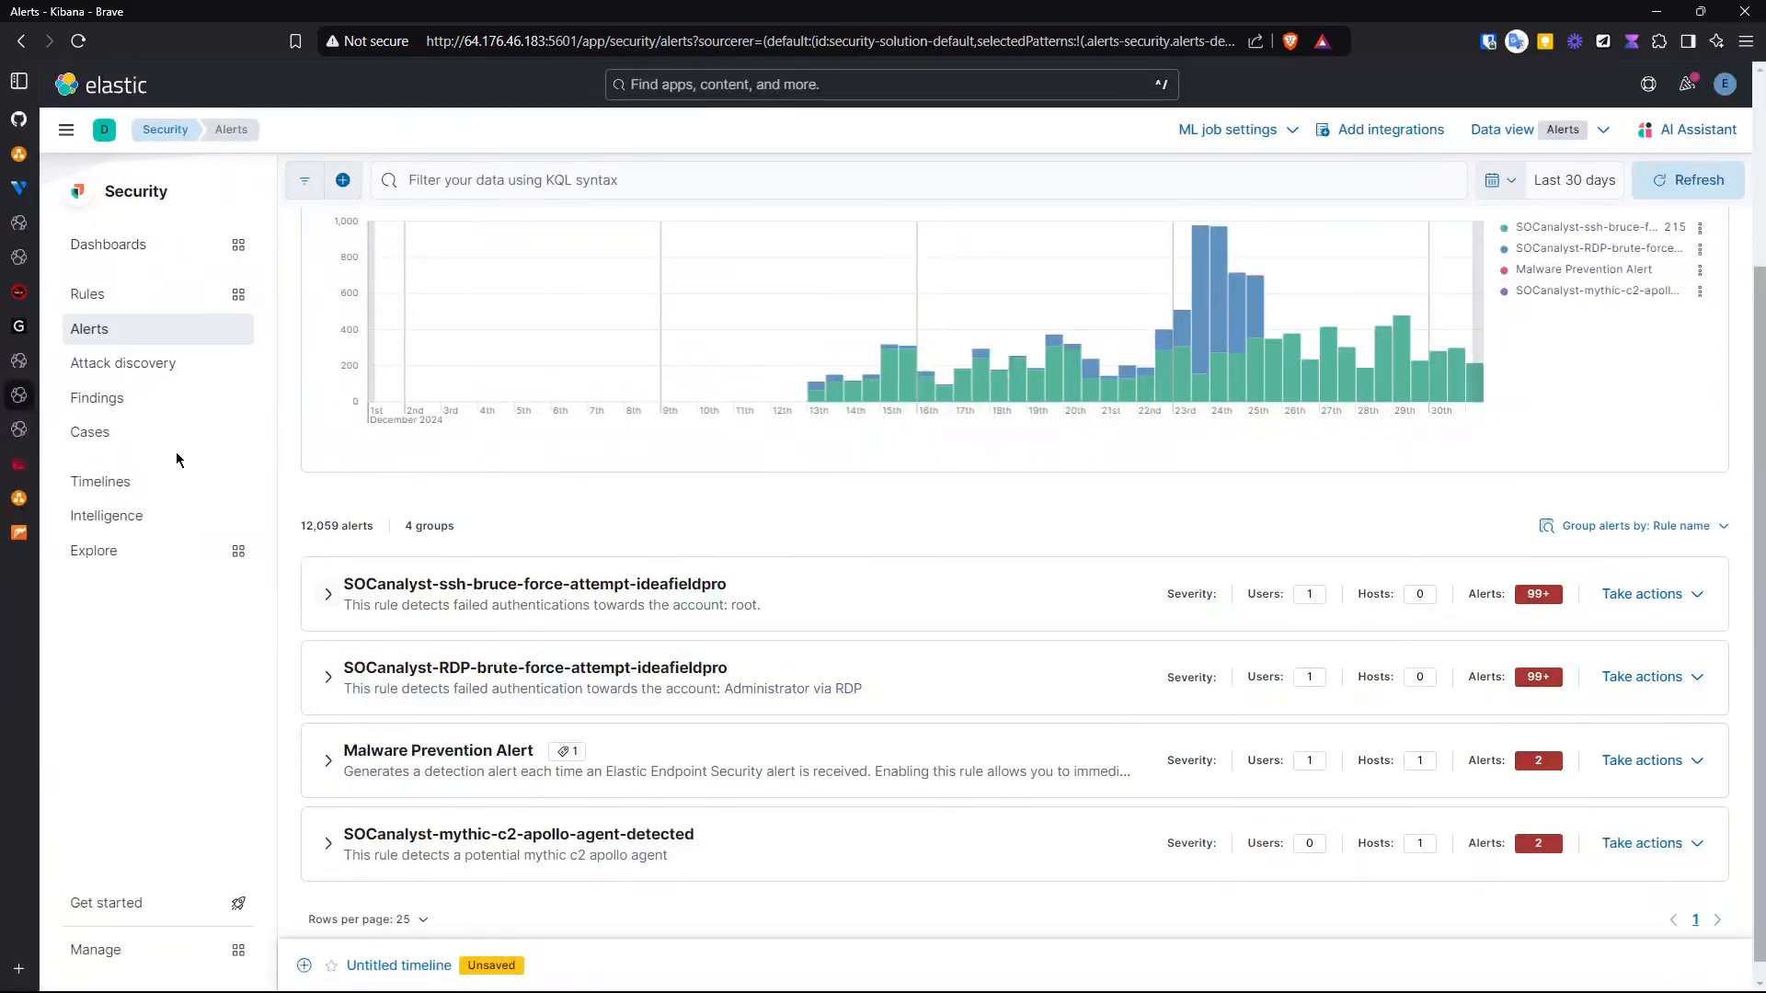
click(19, 430)
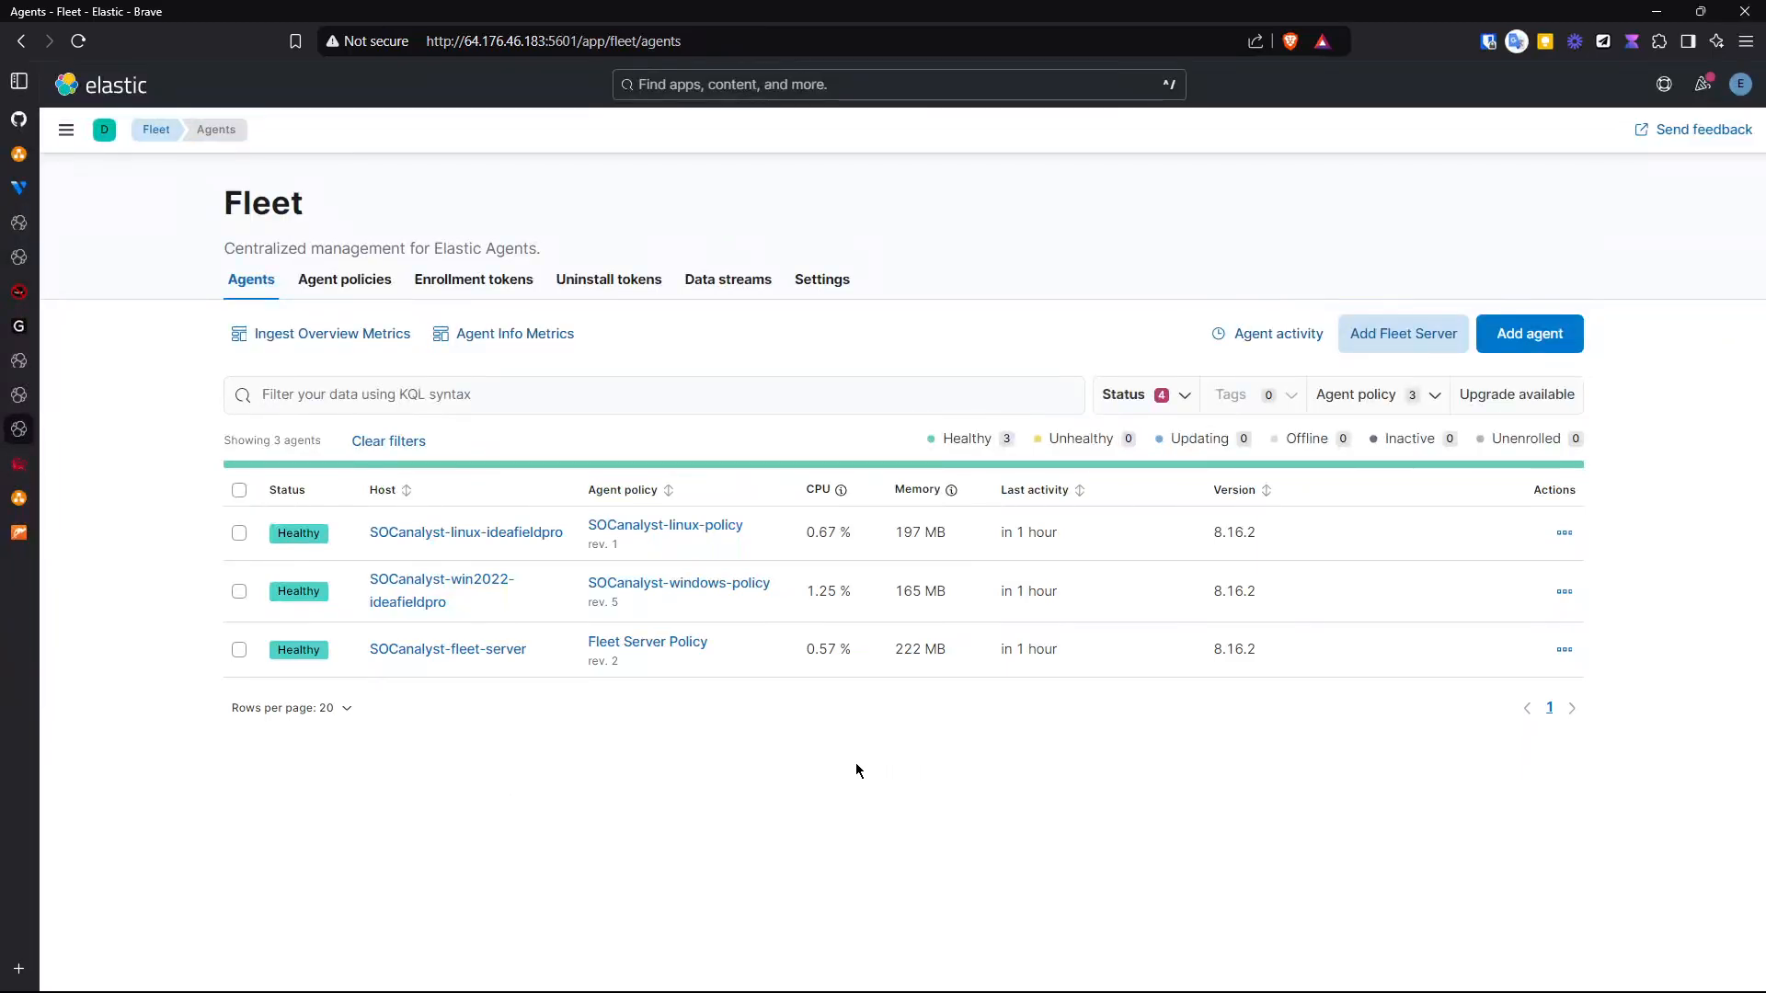
- Switch to the Mythic tab to view the C2 callbacks for the Windows Server host
mouse_move(16, 472)
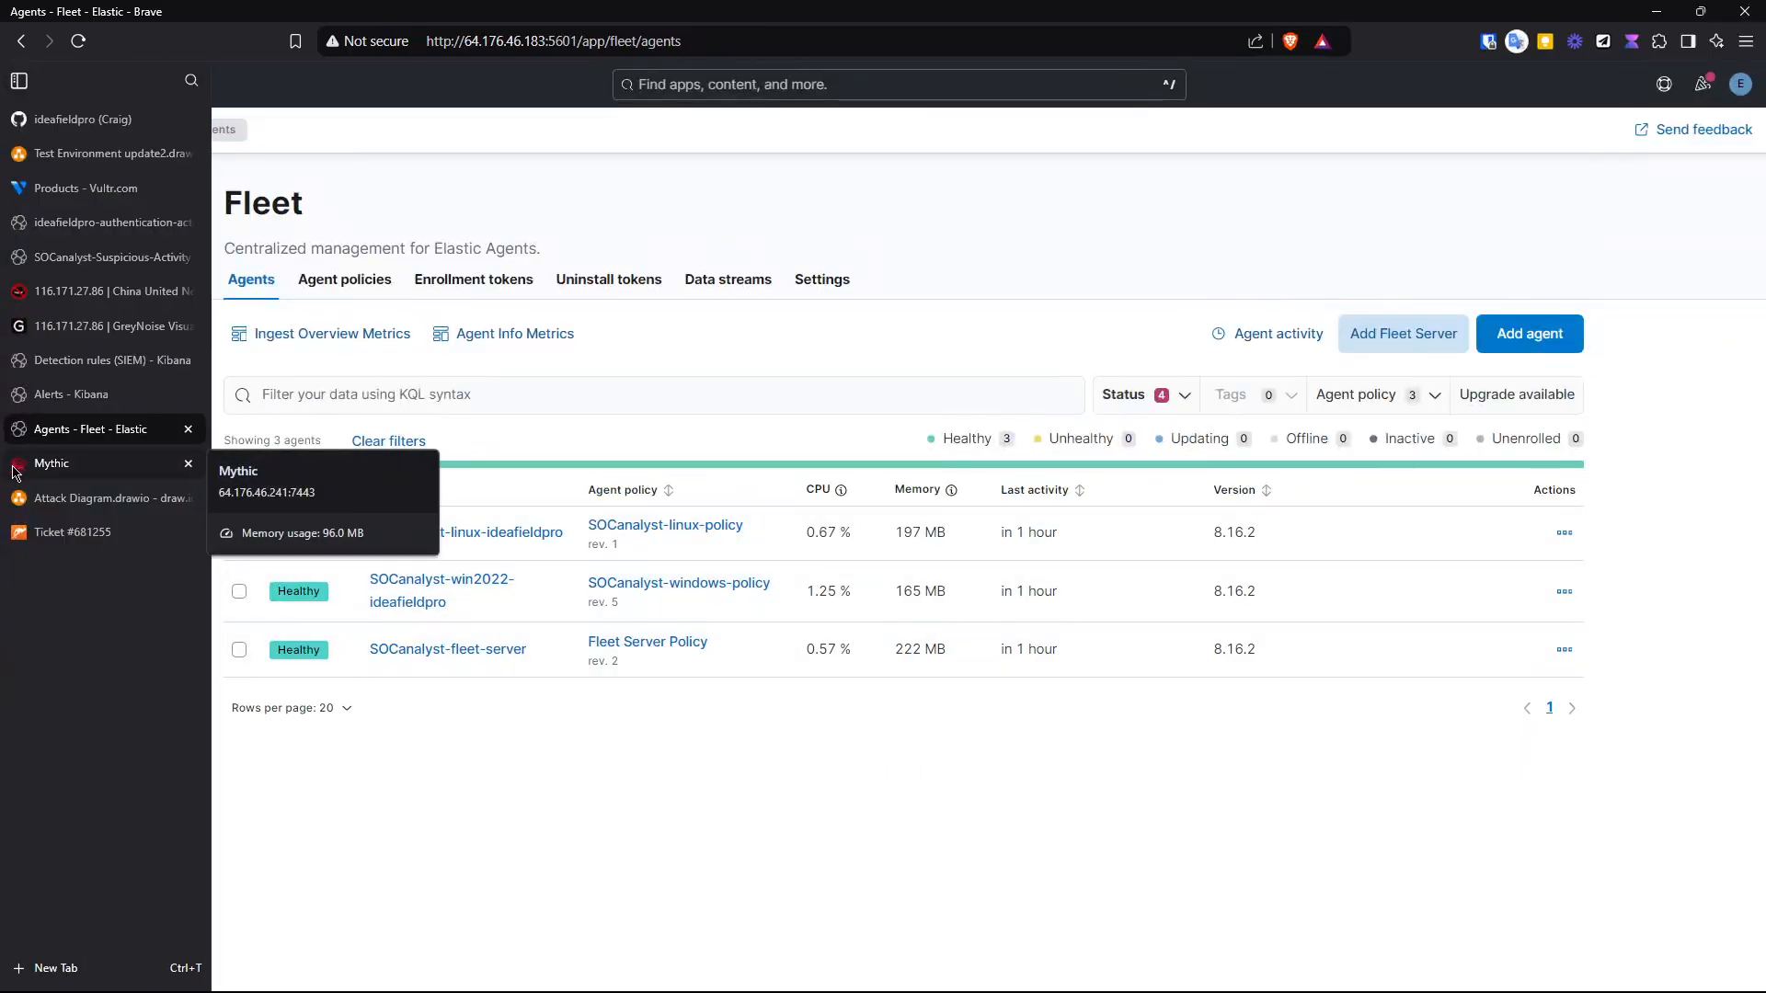
click(15, 471)
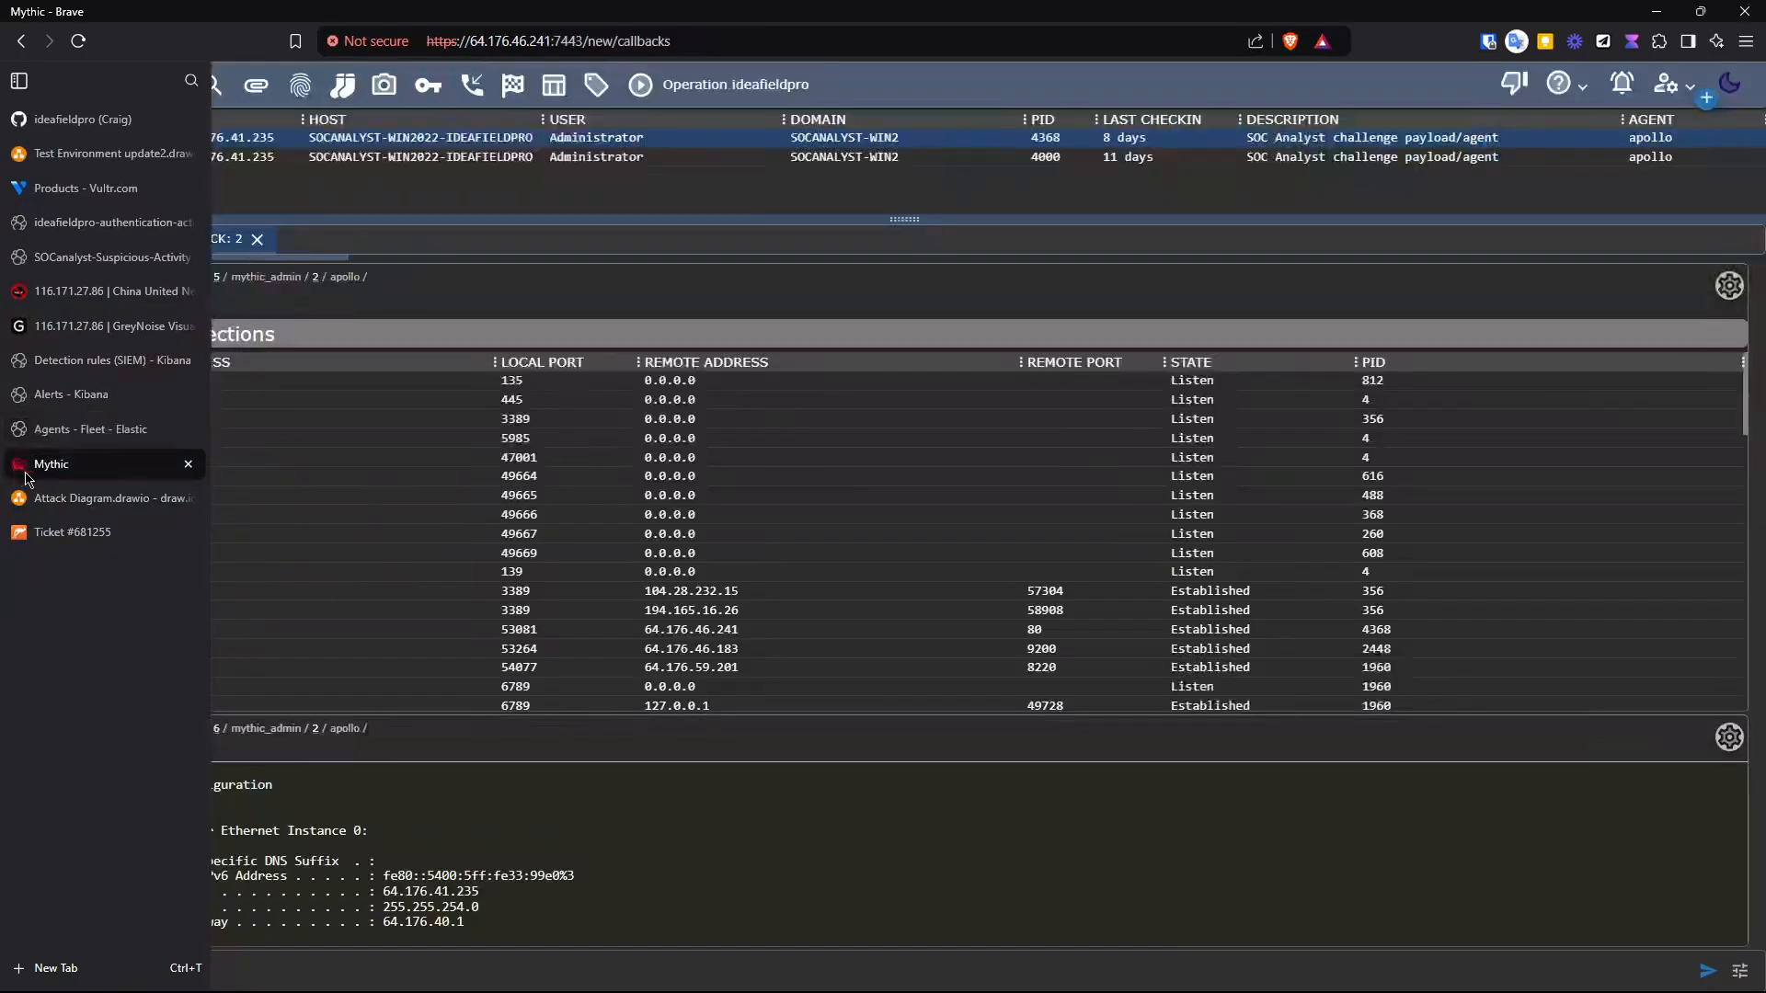
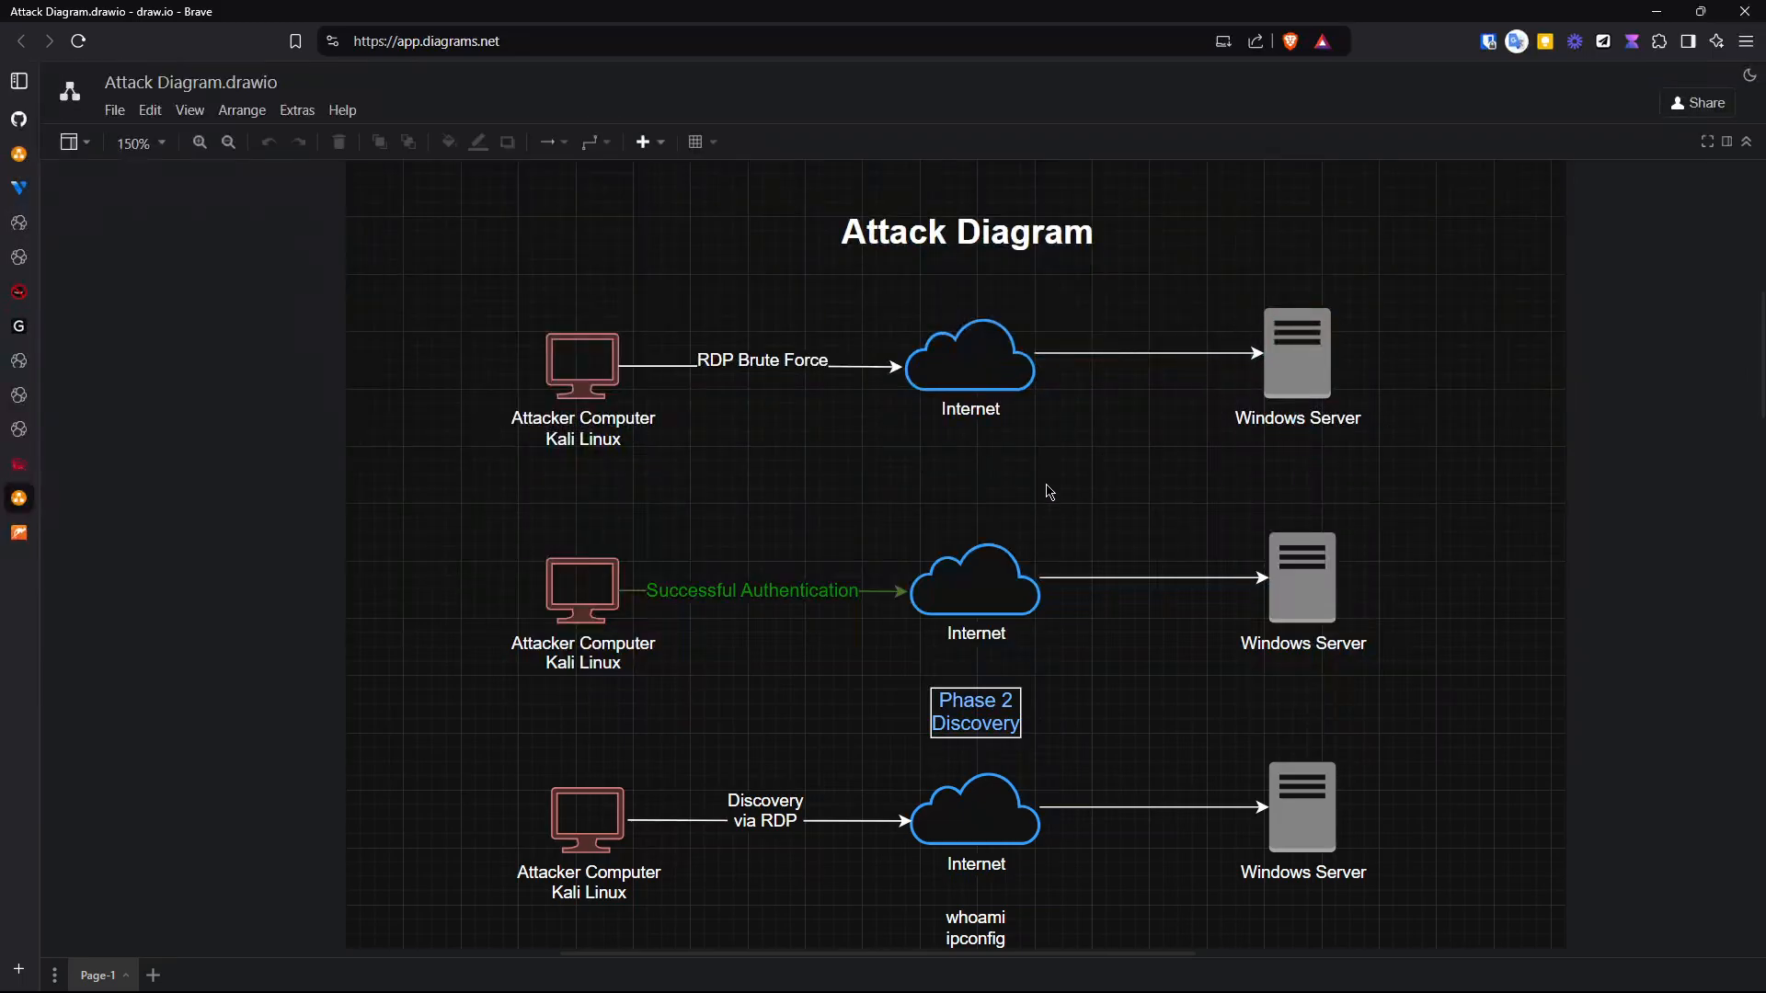
- Scroll through the attack diagram to review the discovery, defense evasion and execution phases
scroll(425, 568, down, 3)
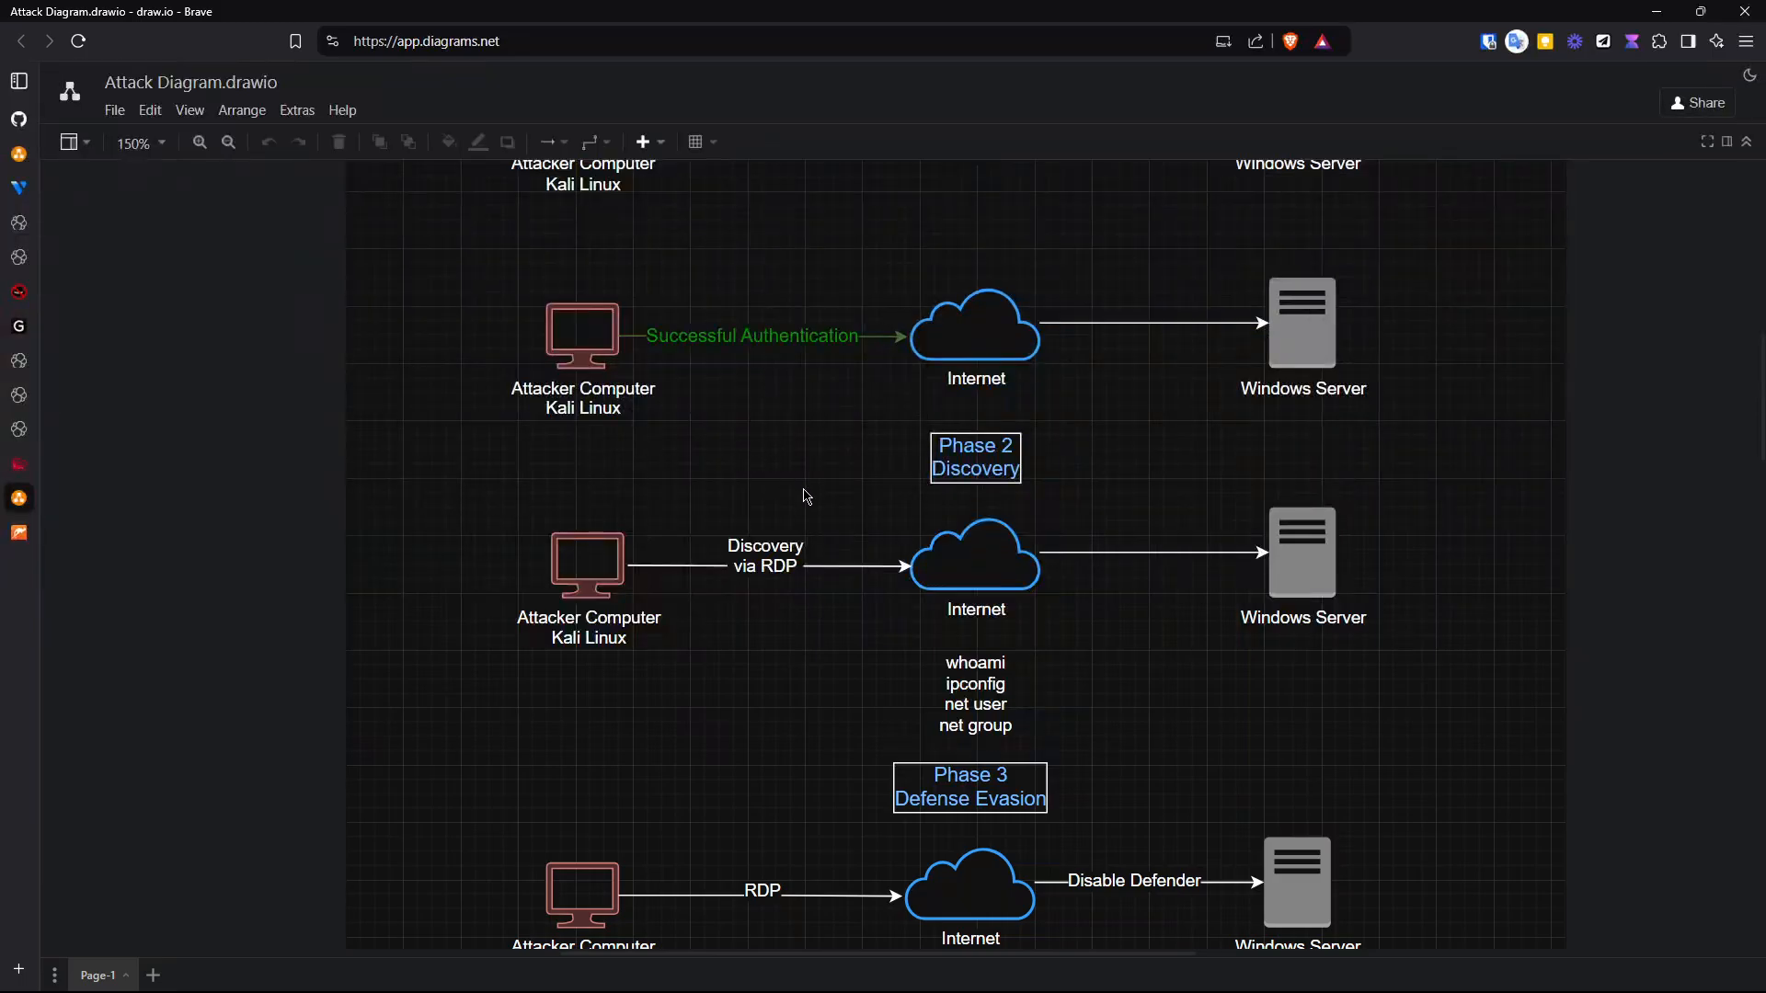
scroll(805, 497, down, 3)
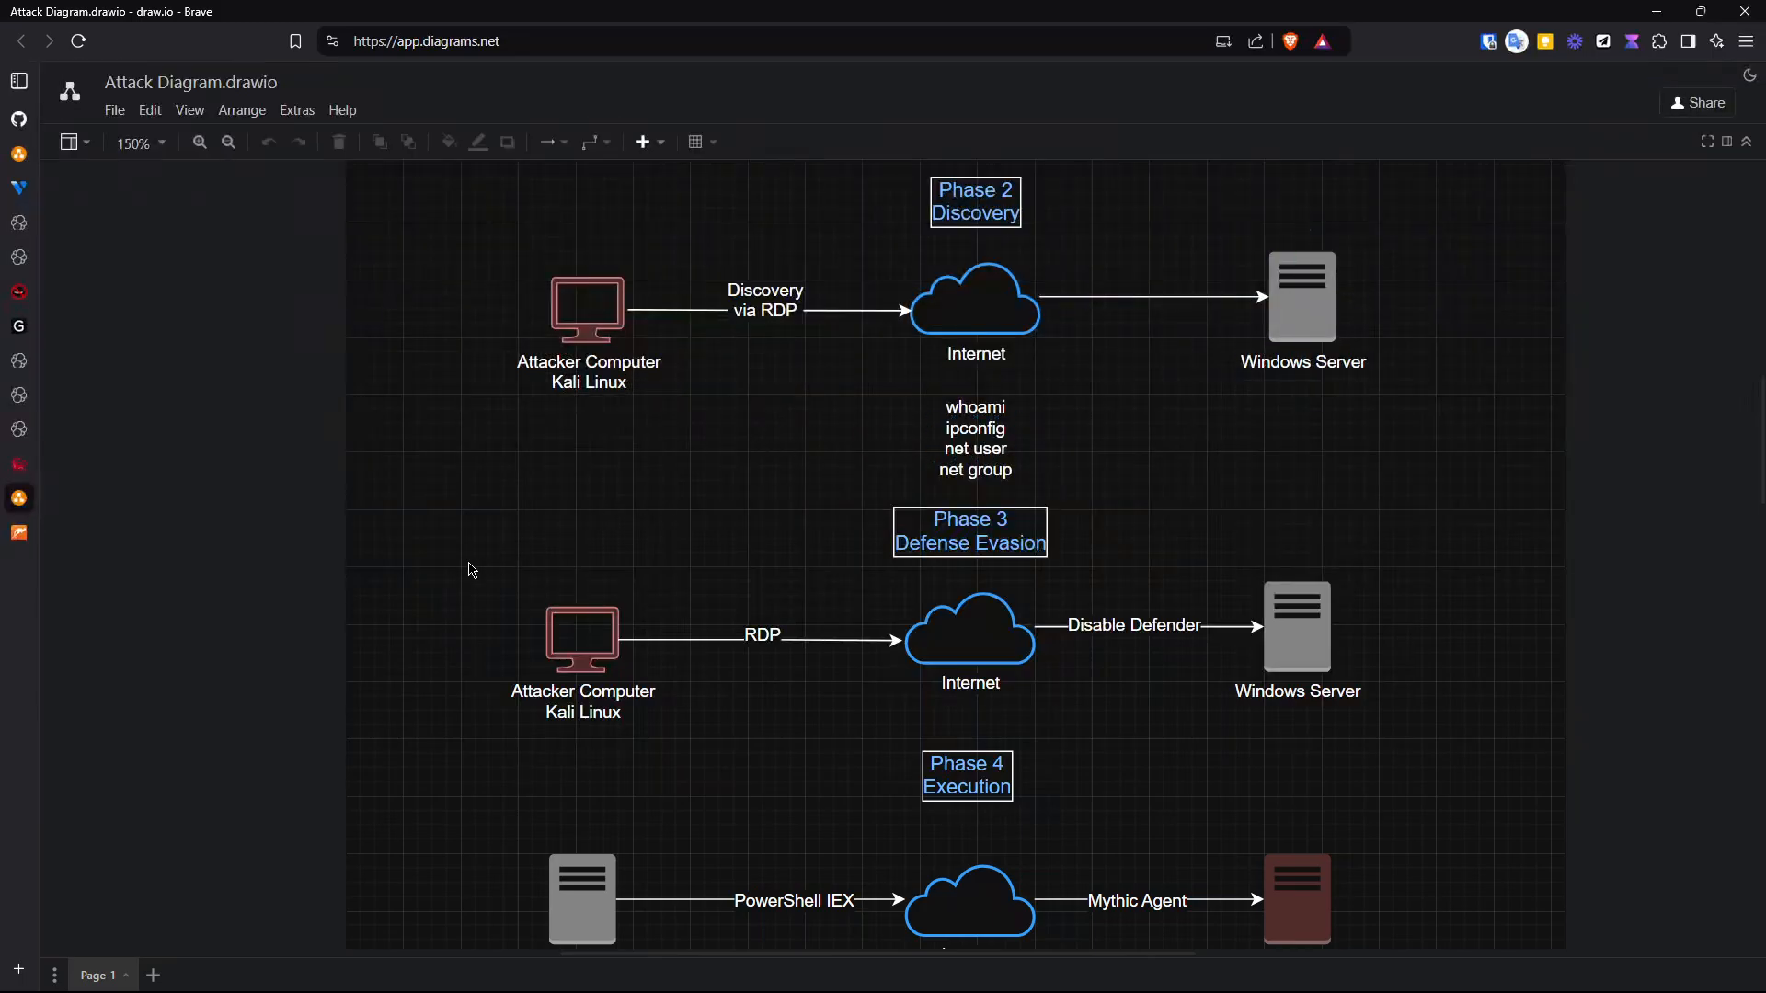
scroll(471, 568, down, 3)
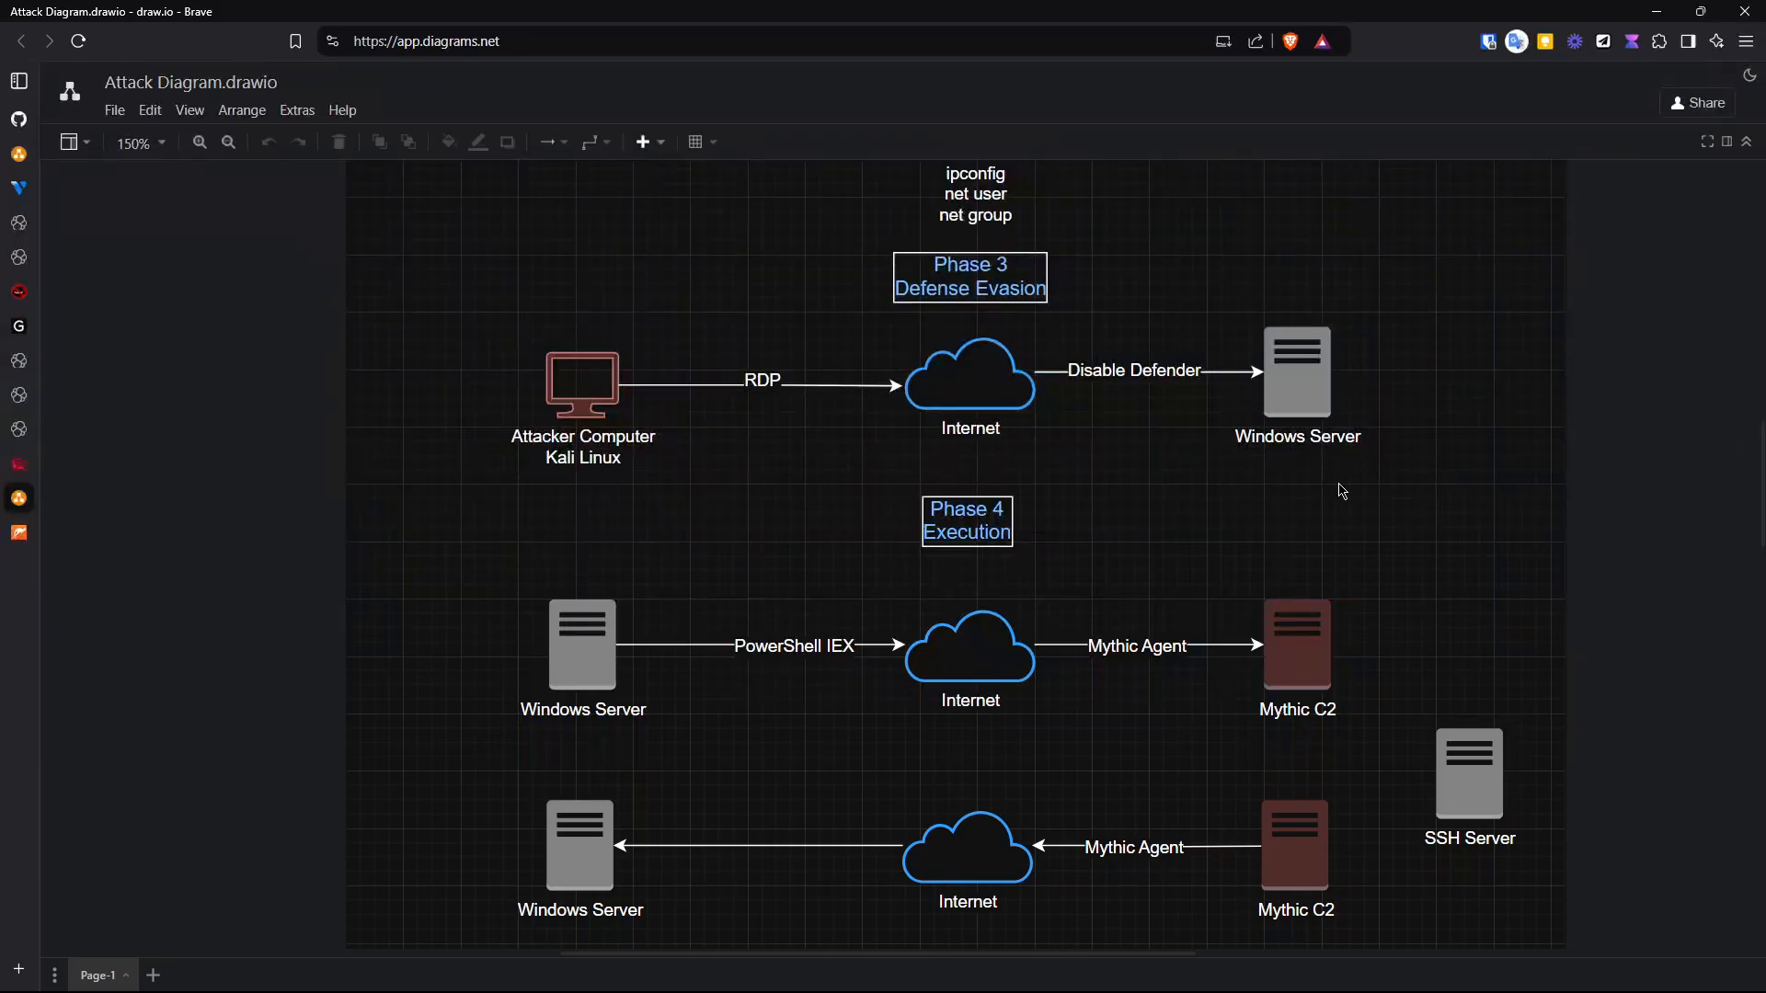
scroll(1342, 490, down, 3)
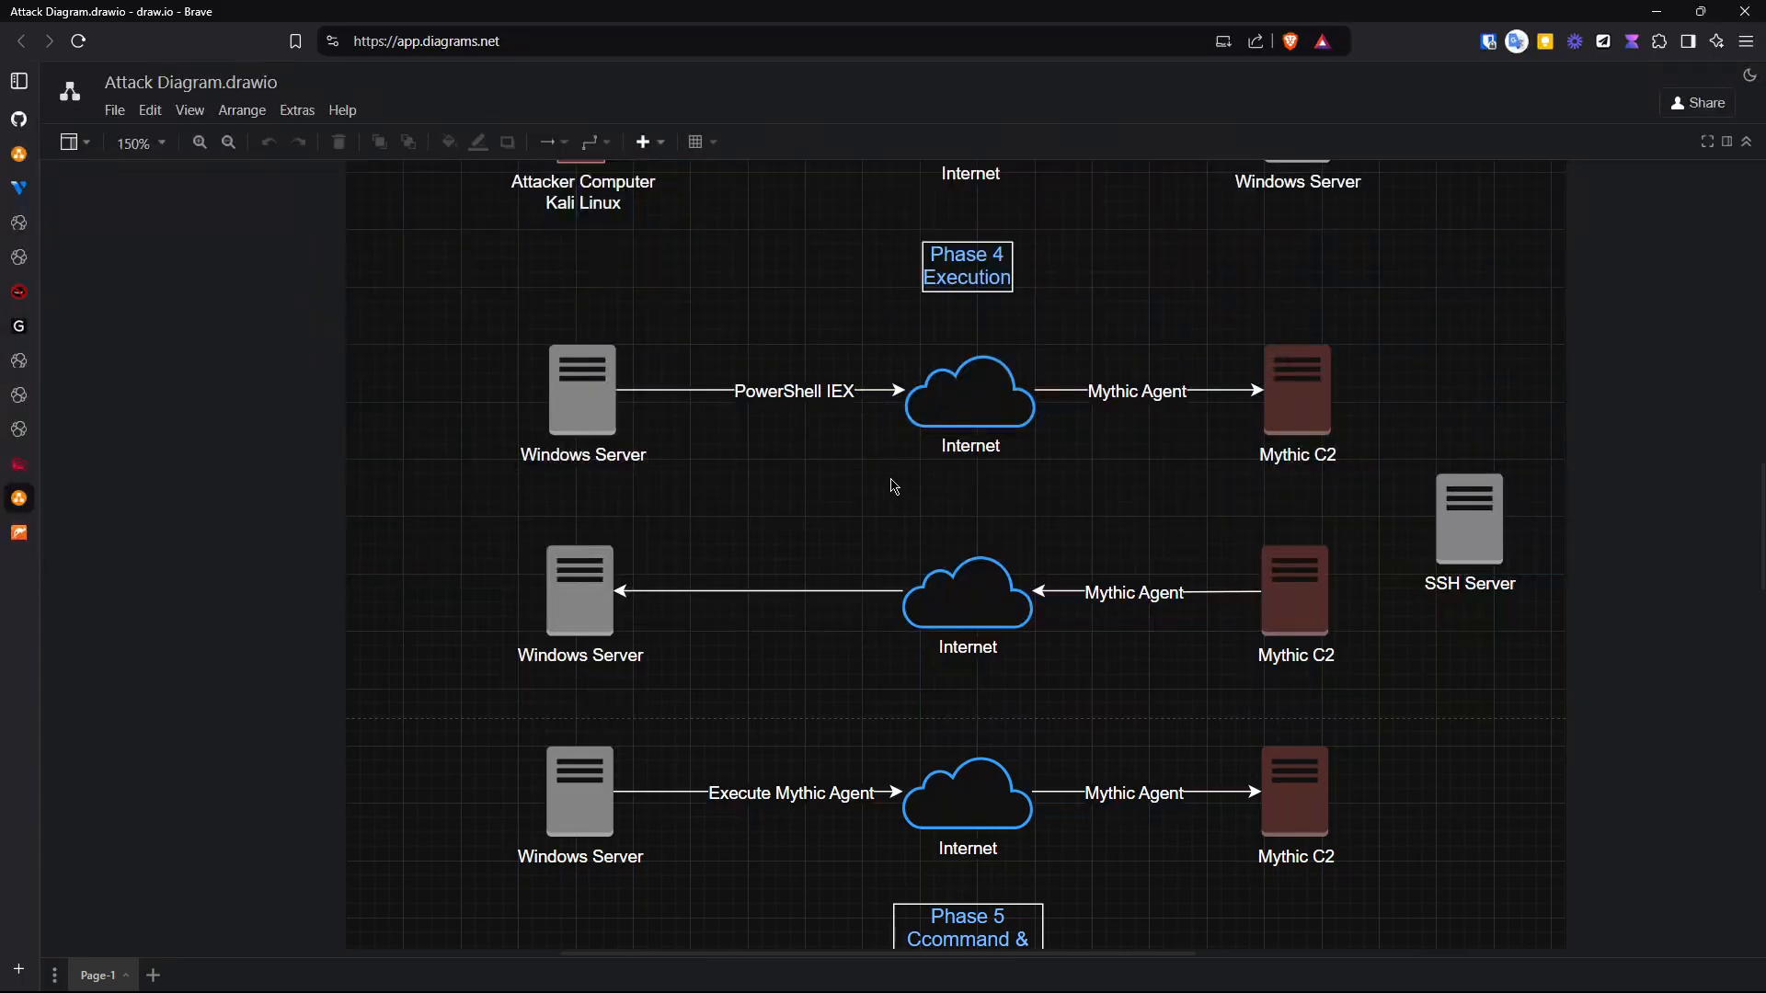
mouse_move(1271, 435)
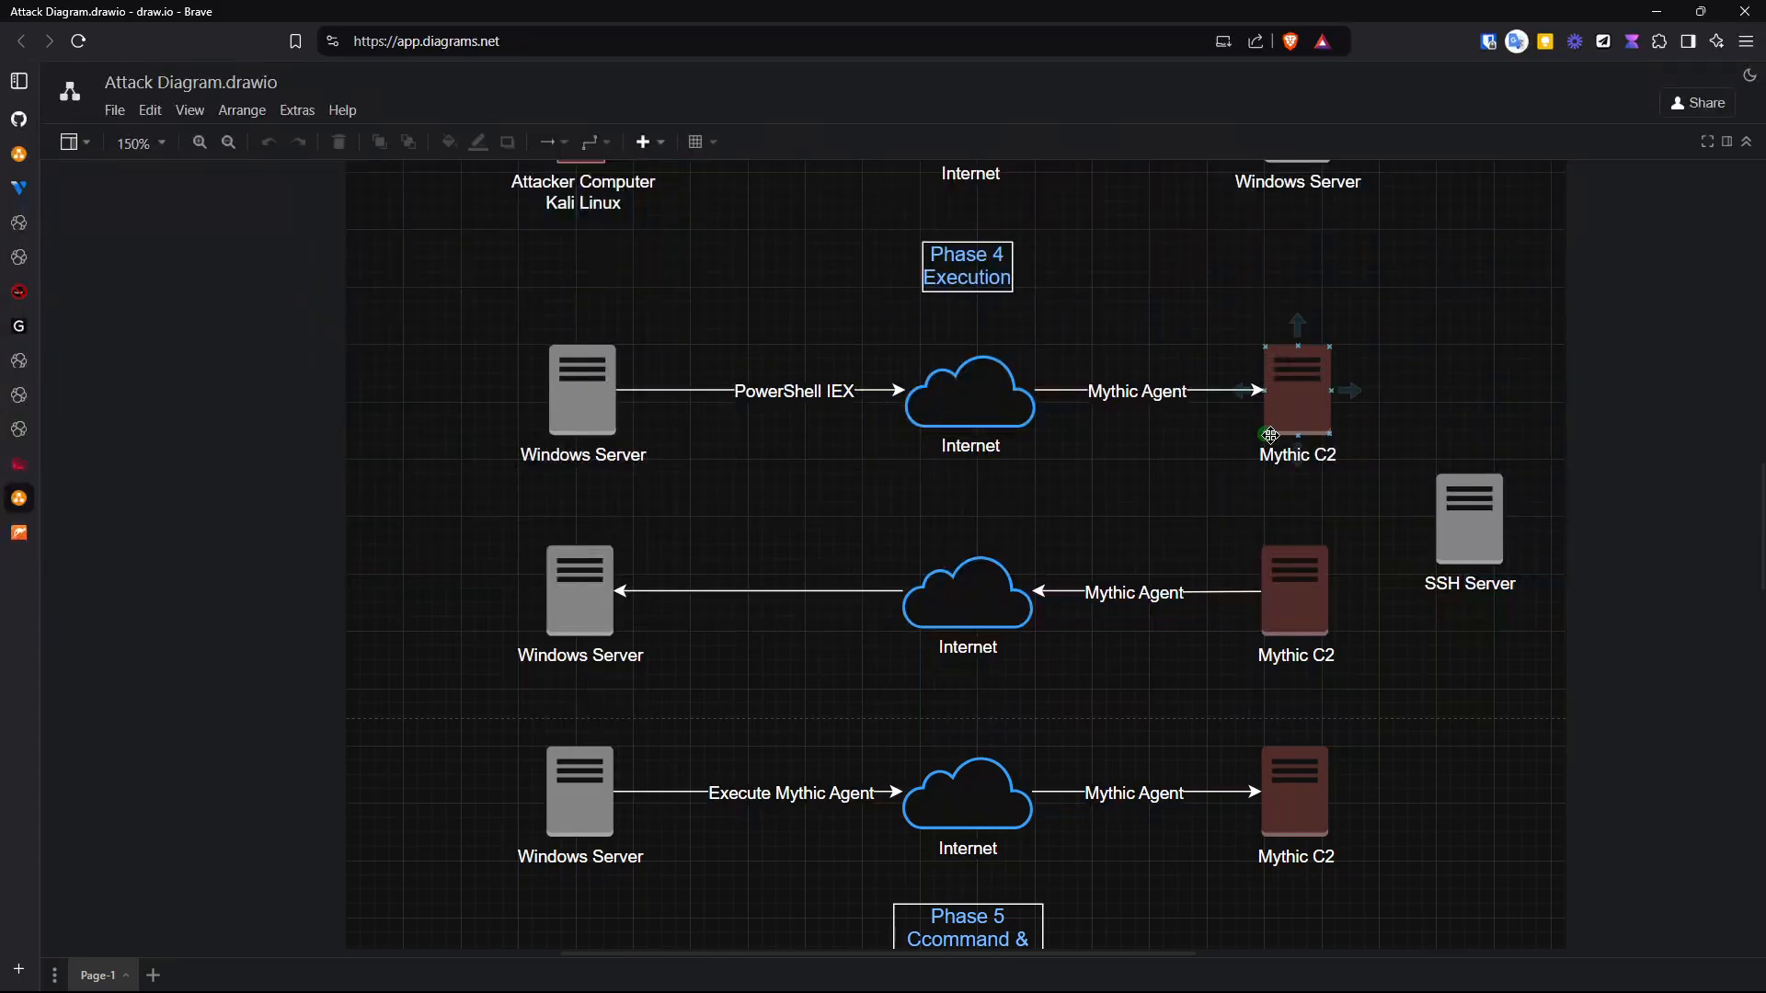
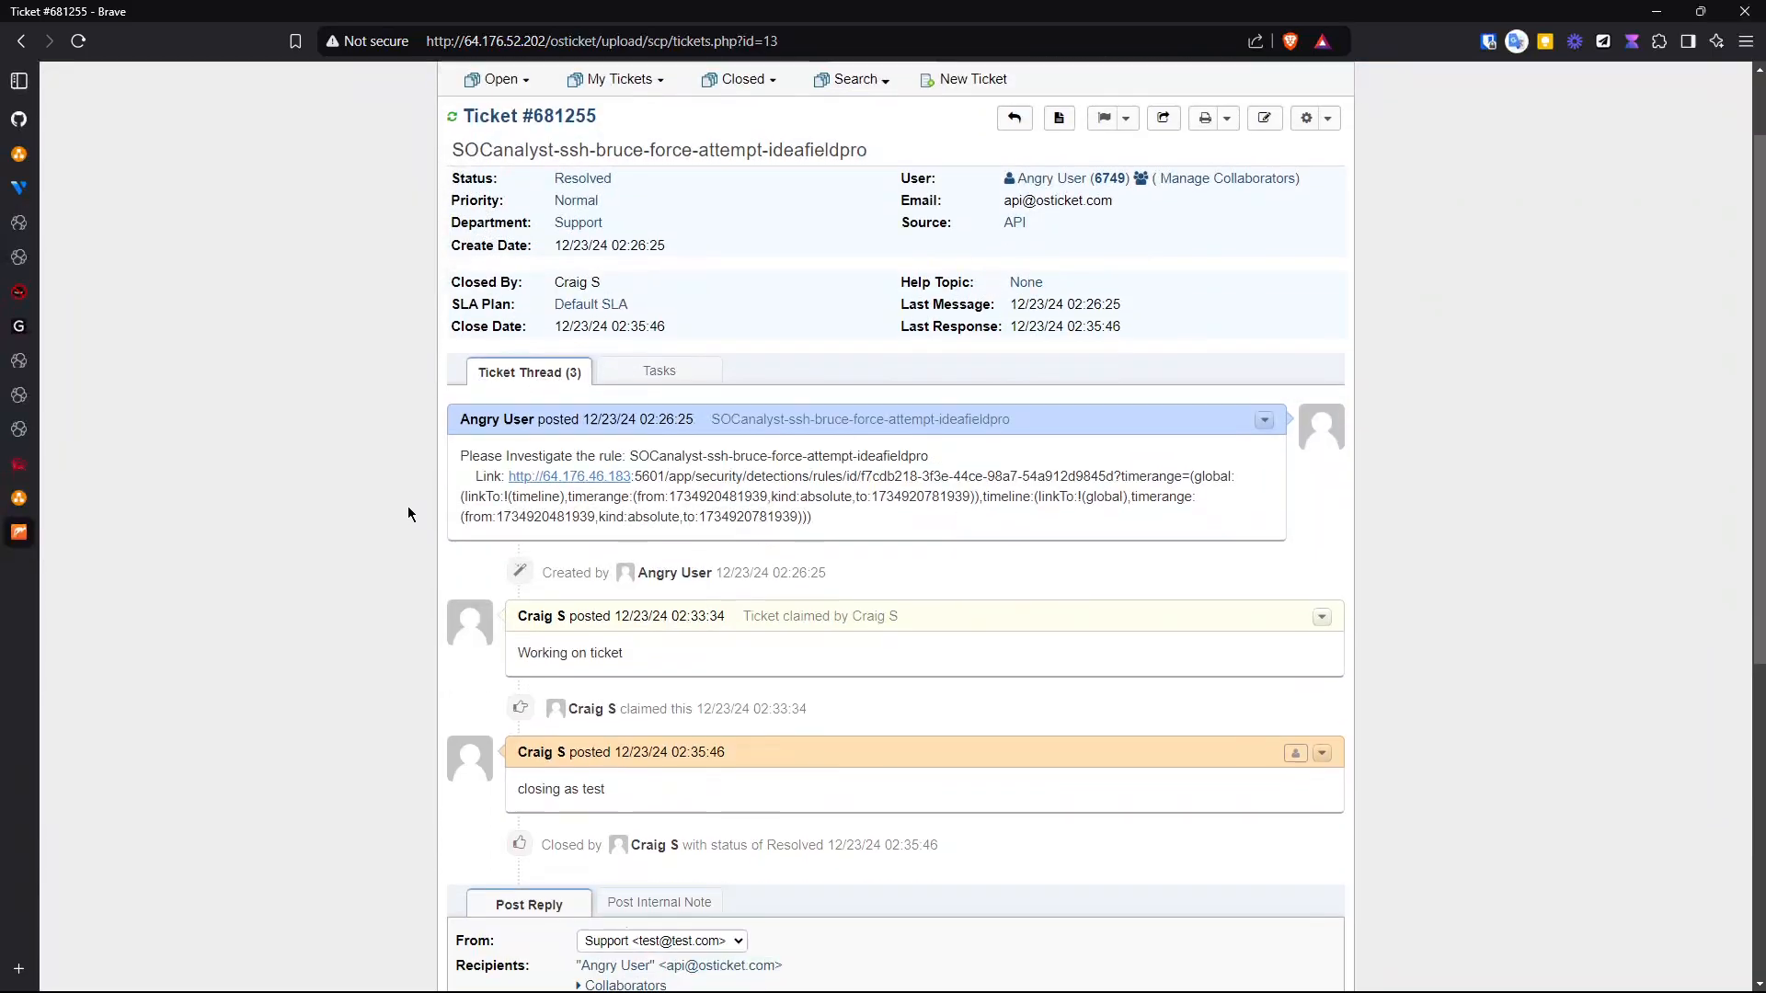
- Scroll through the resolved SSH brute-force ticket's thread, highlighting the Kibana detection rule link in the first post
scroll(406, 505, down, 3)
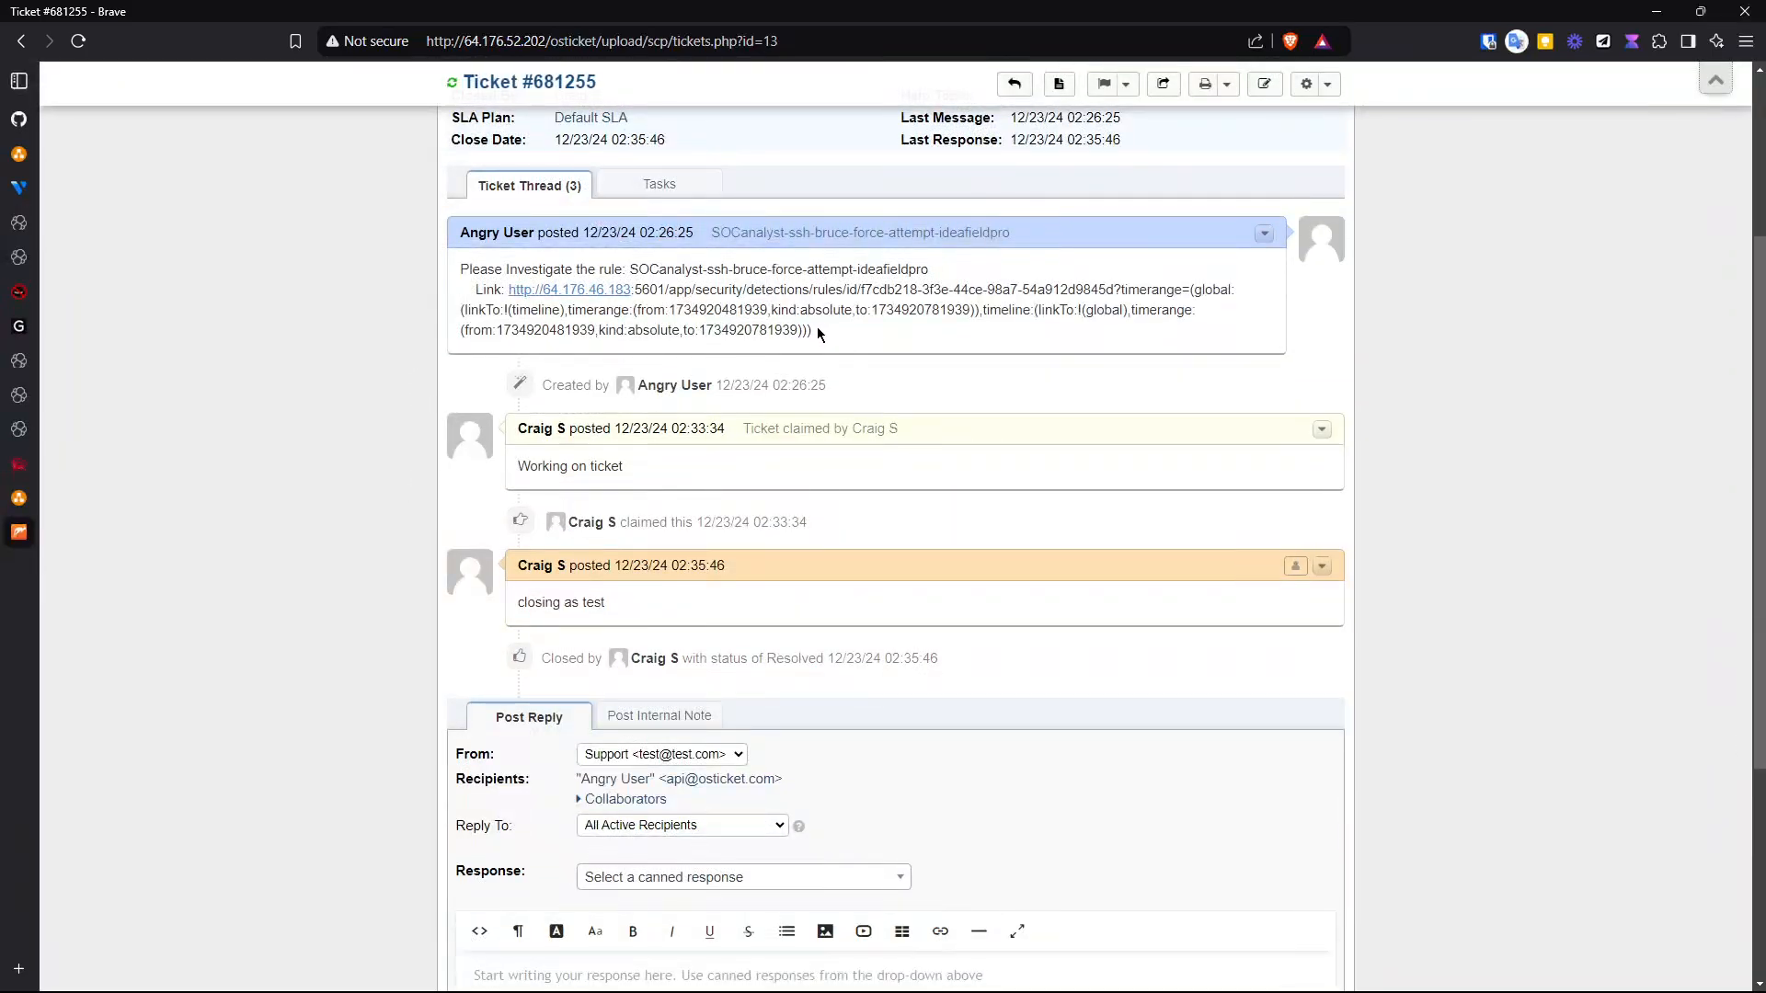
drag(817, 331, 508, 290)
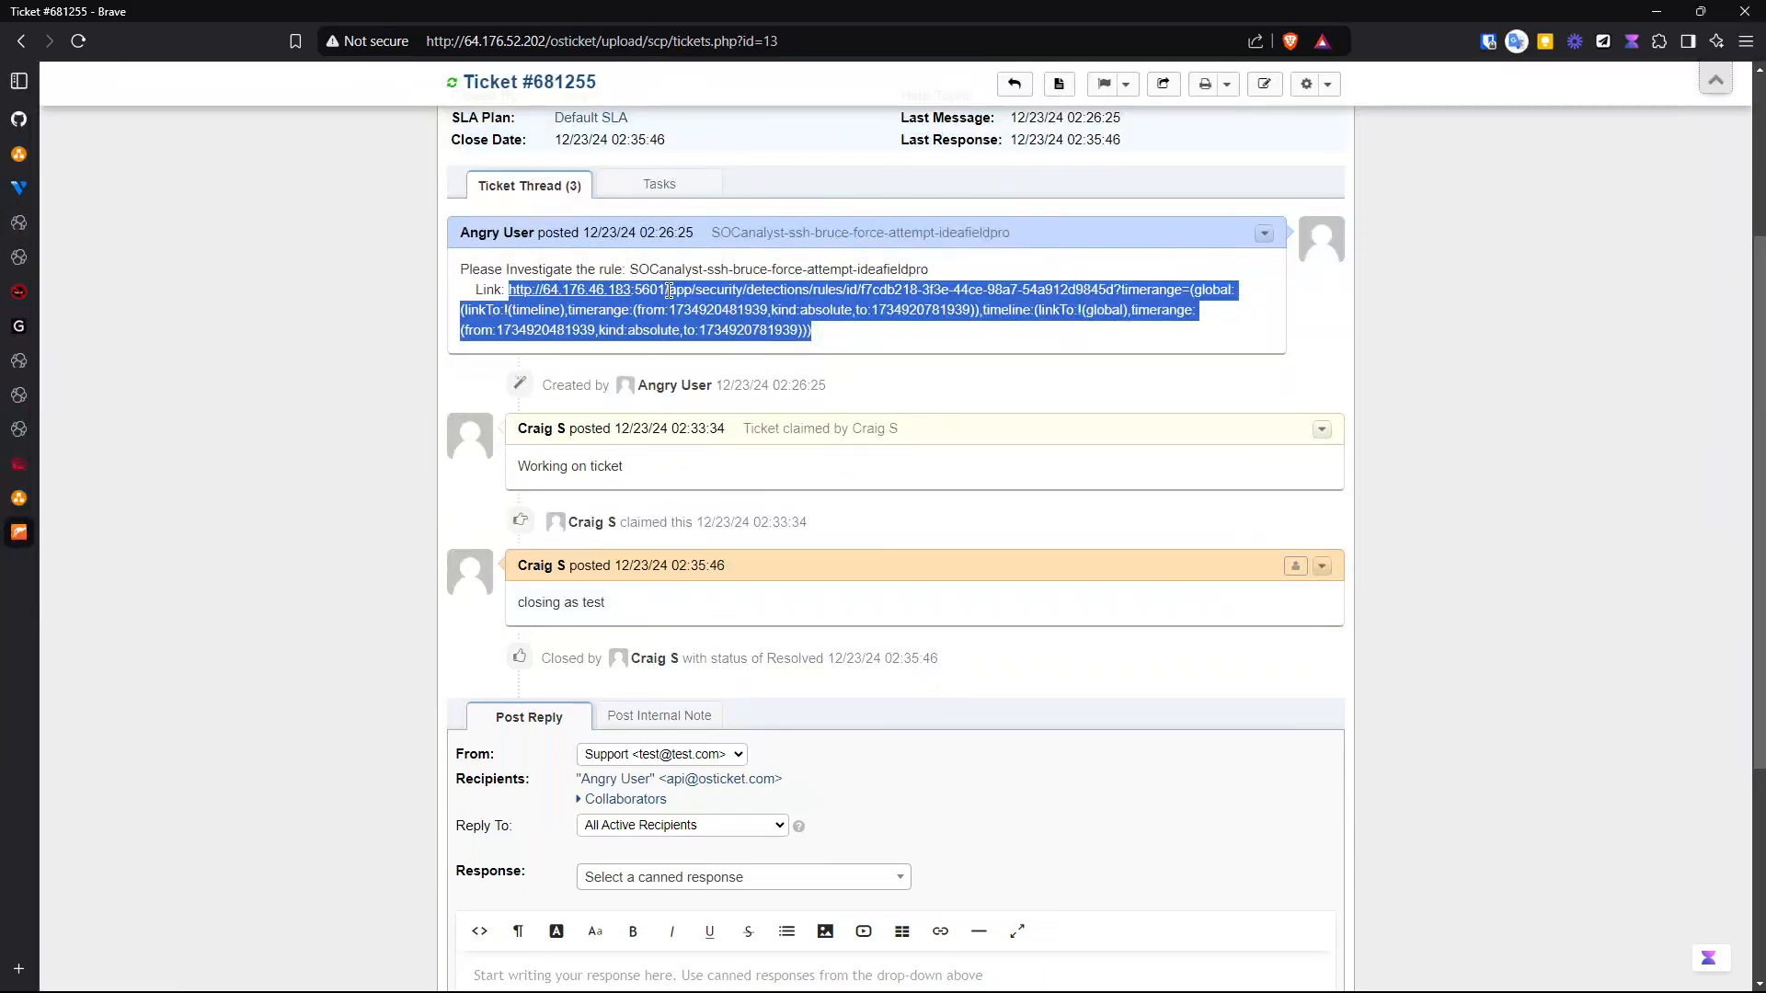
click(349, 449)
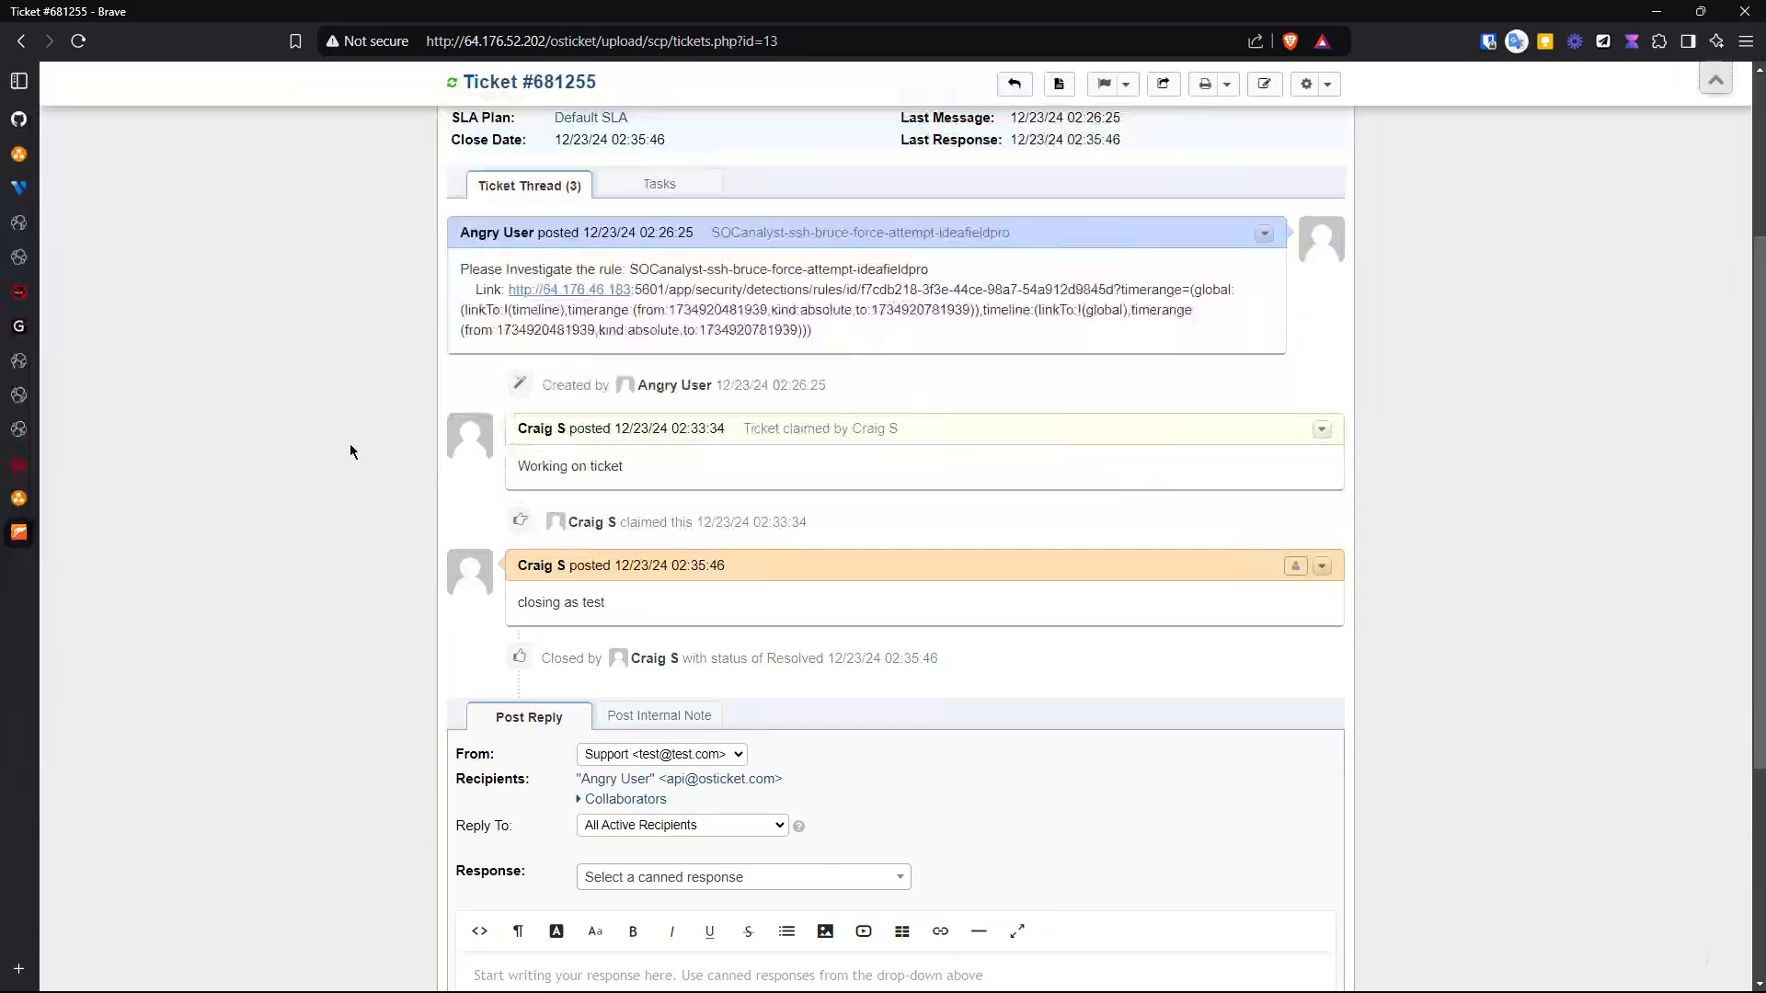
scroll(350, 444, up, 3)
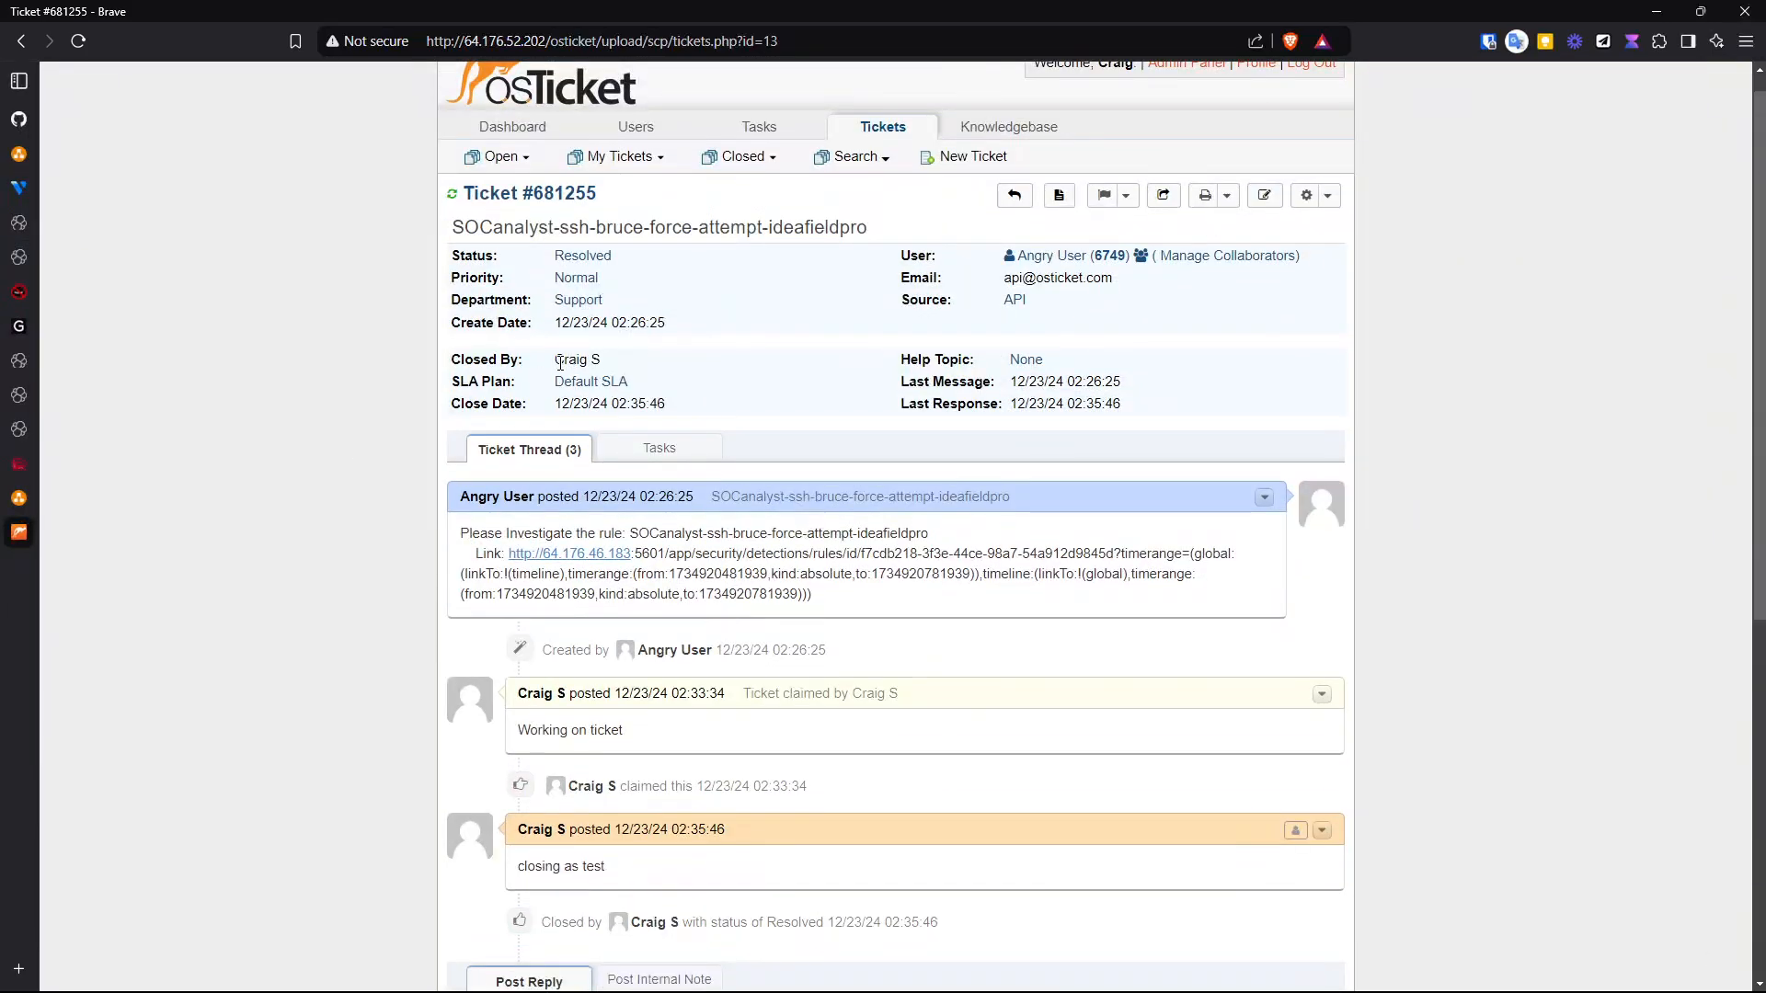
scroll(400, 596, down, 3)
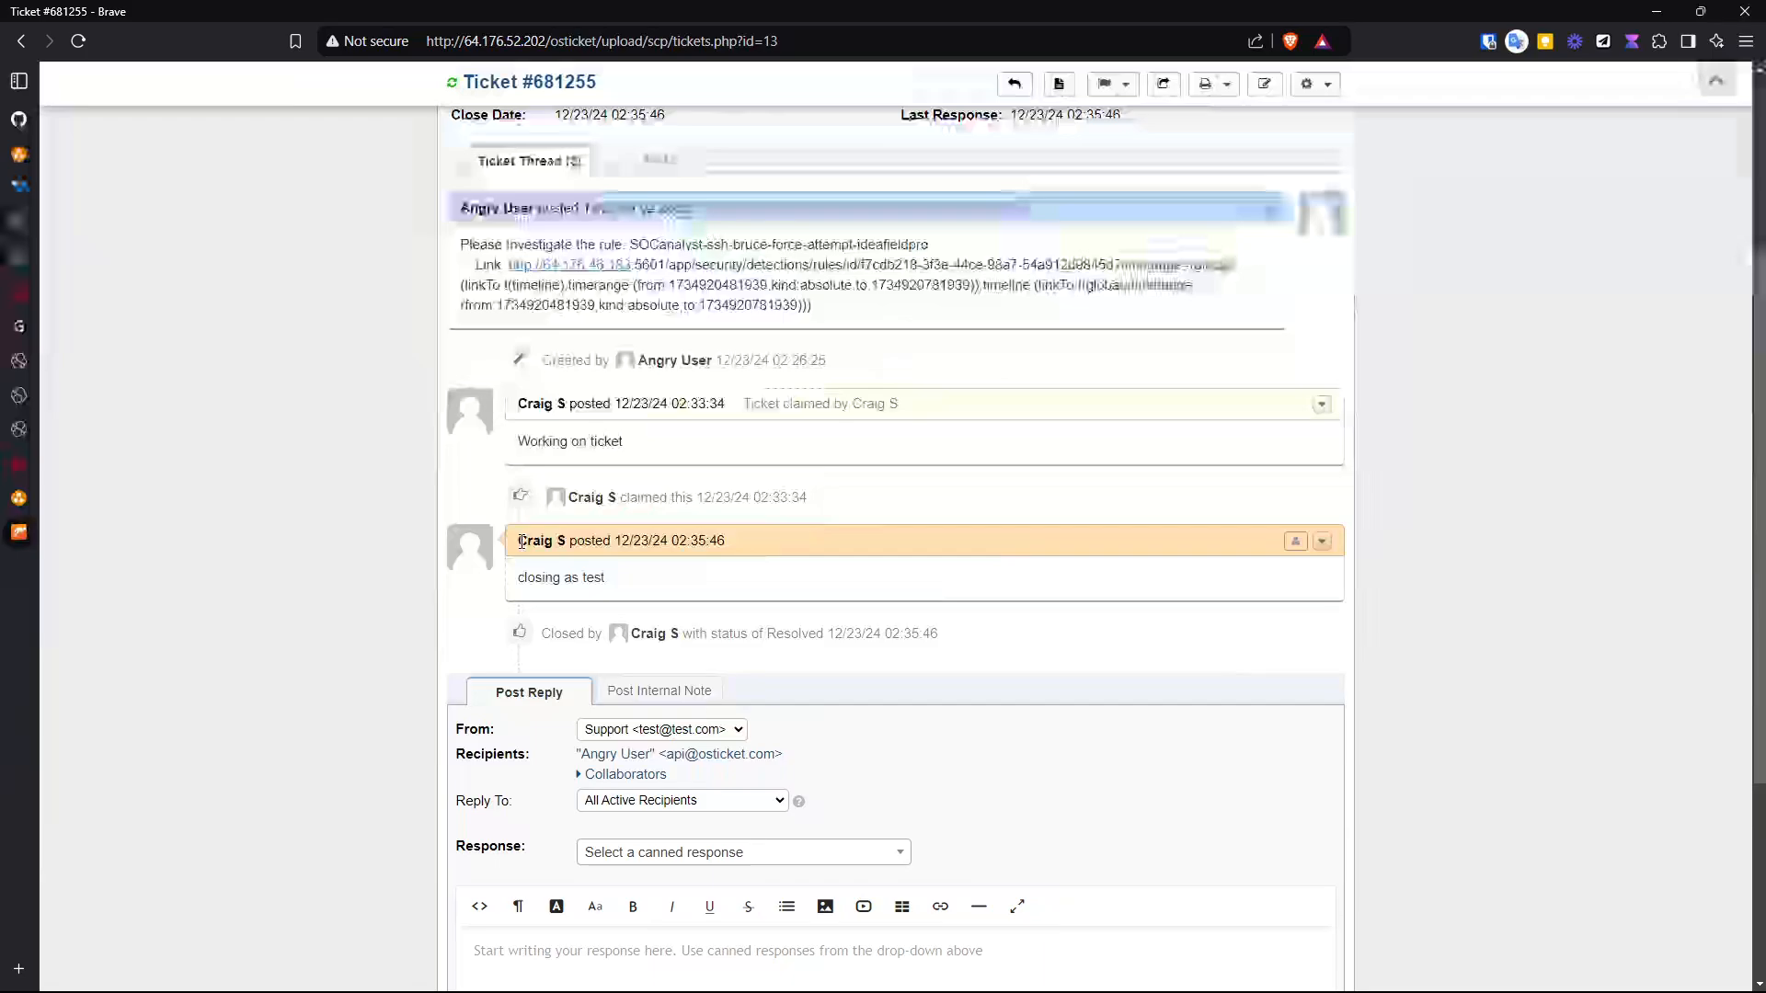
scroll(371, 702, down, 2)
scroll(352, 576, up, 5)
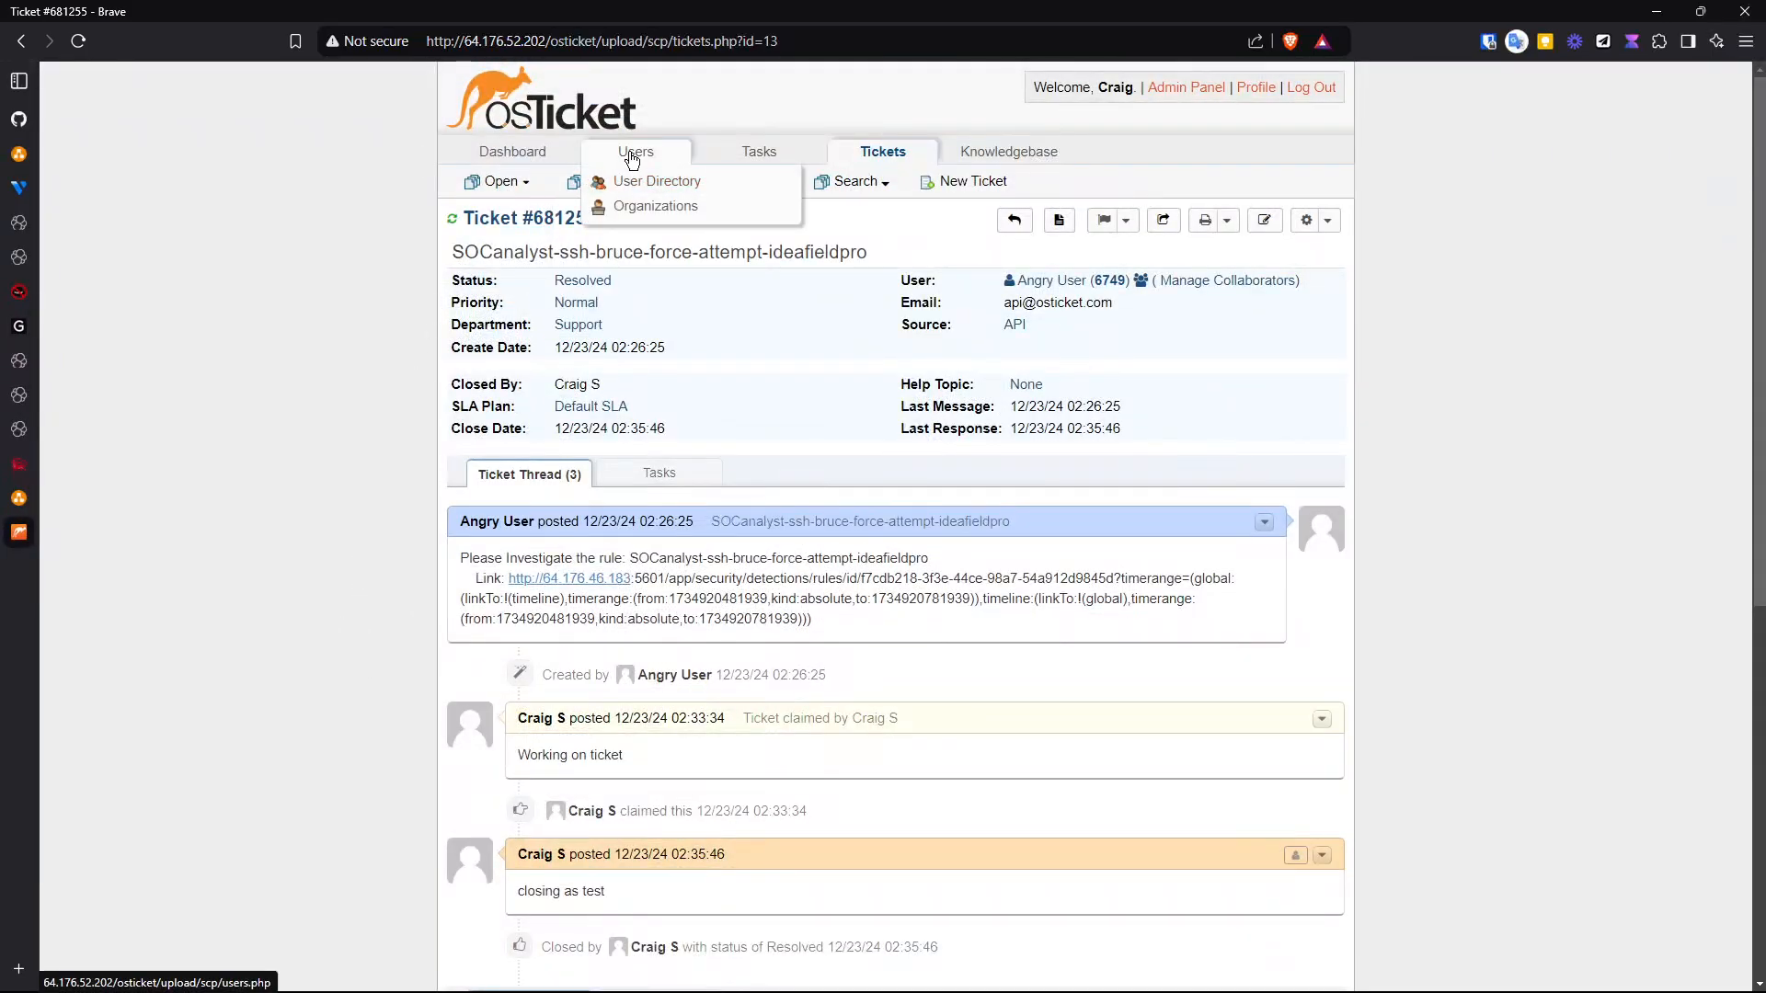
- Open the Open tickets queue in osTicket
mouse_move(505, 185)
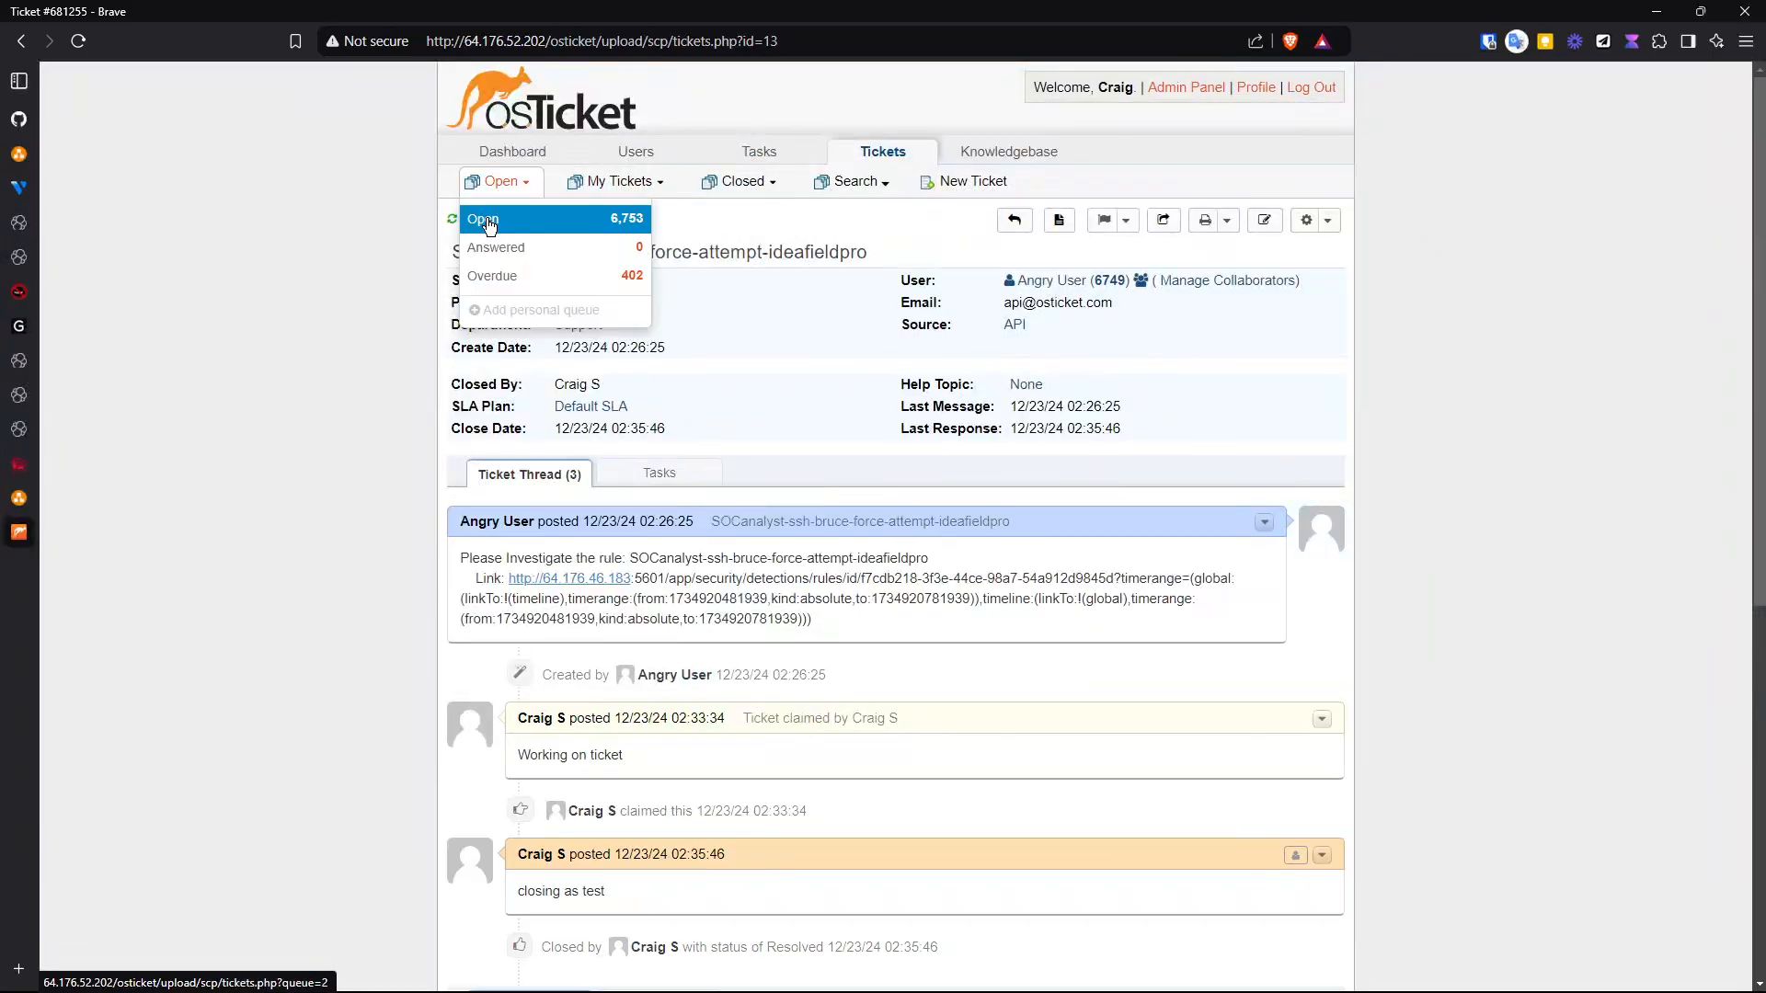
click(482, 218)
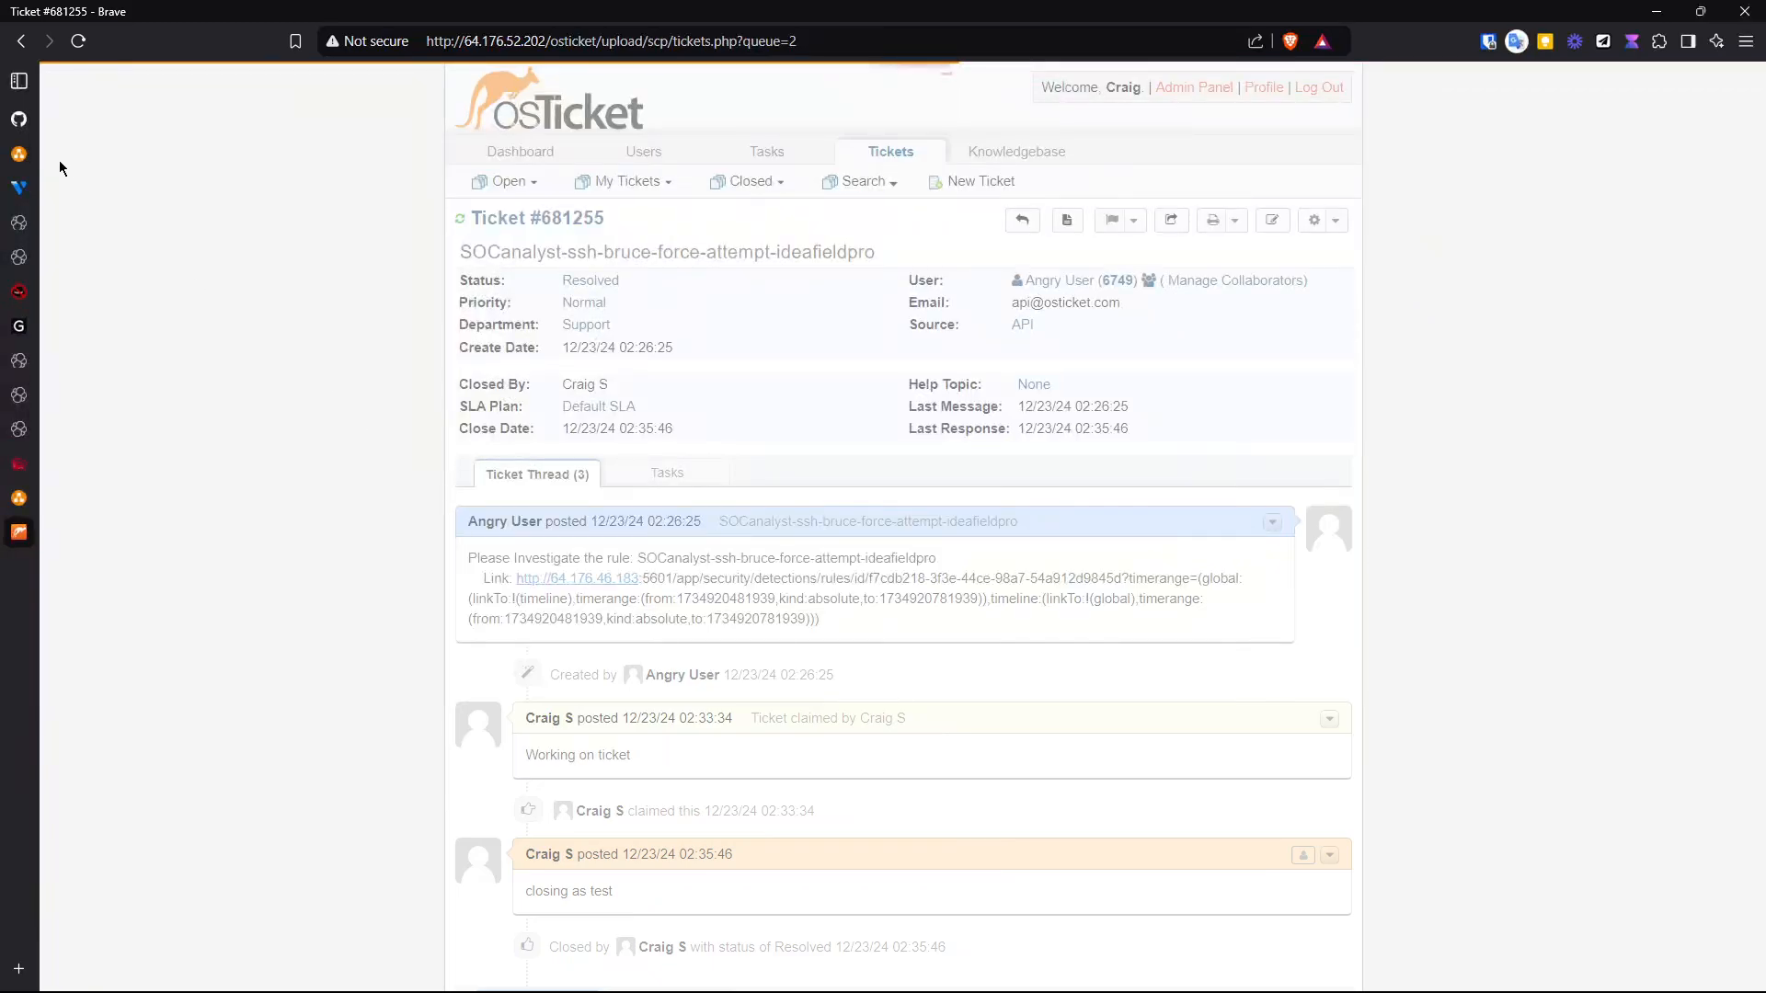
- Switch to the GitHub profile tab for ideafieldpro
mouse_move(18, 158)
click(20, 119)
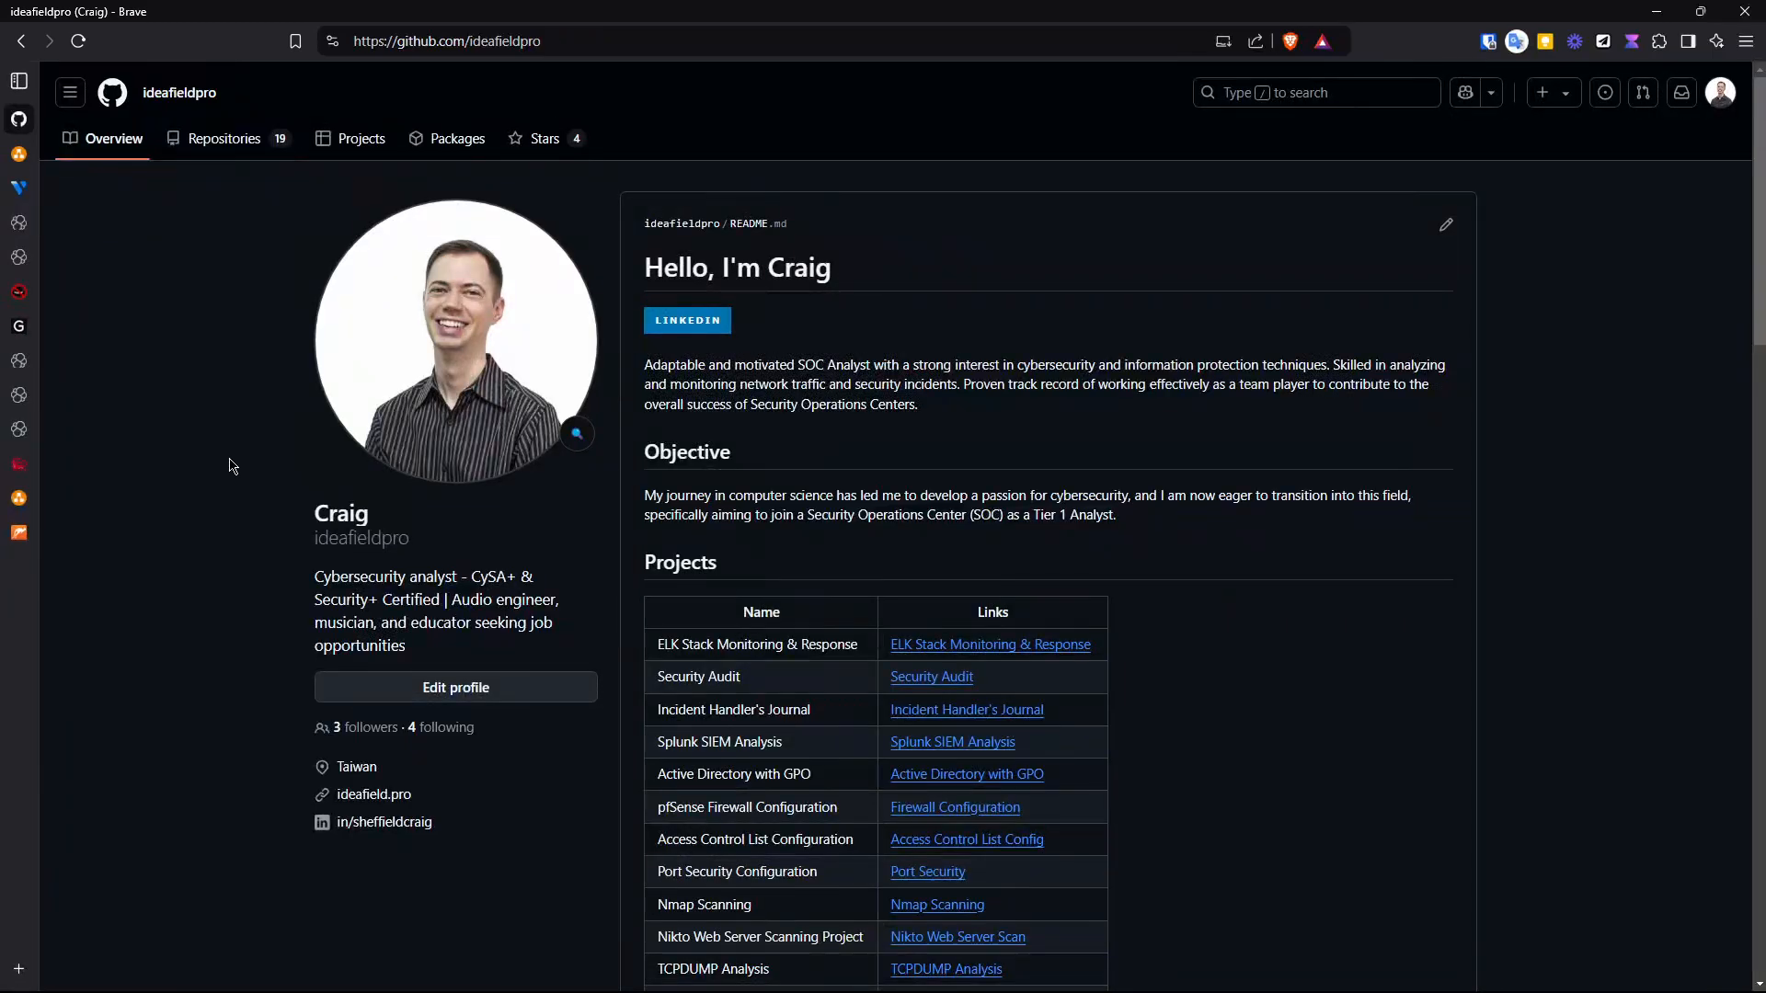